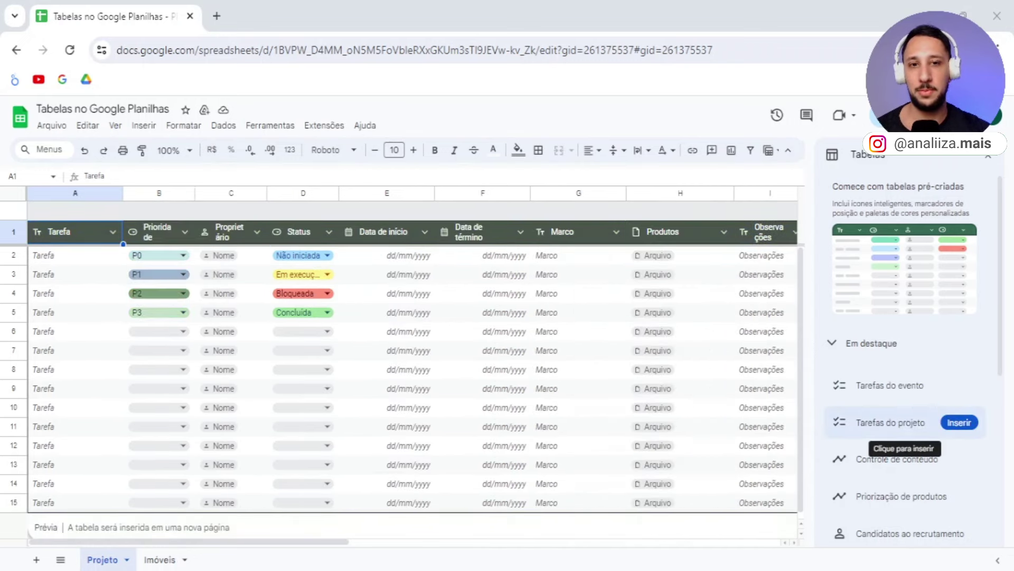
pyautogui.scroll(-3, 904, 454)
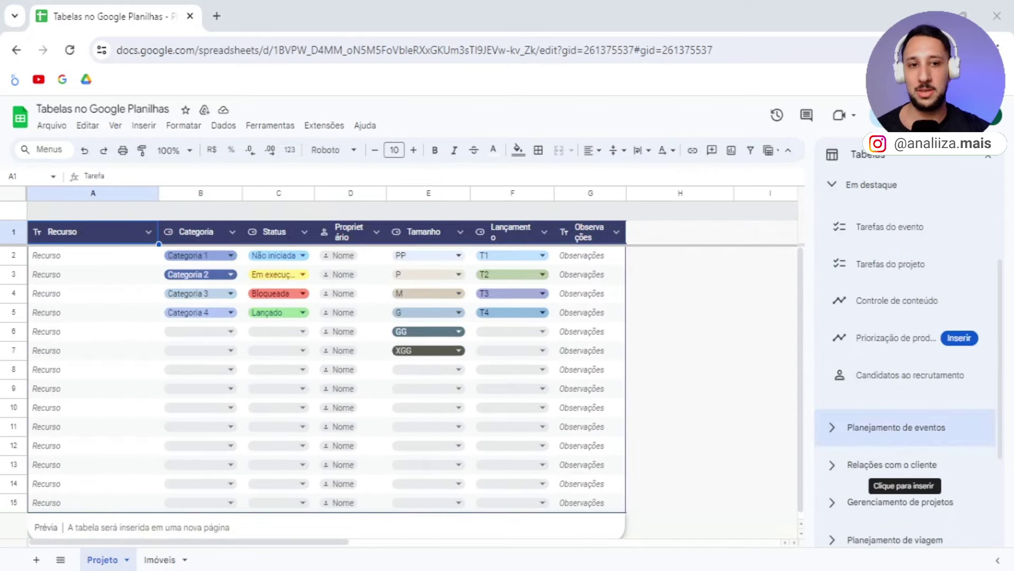
pyautogui.scroll(3, 905, 417)
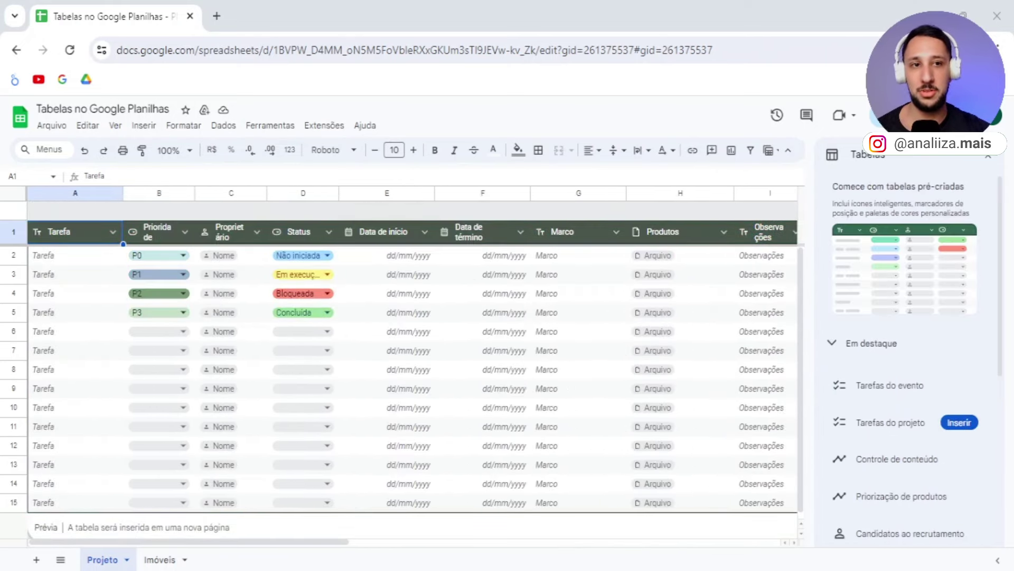
pyautogui.click(989, 156)
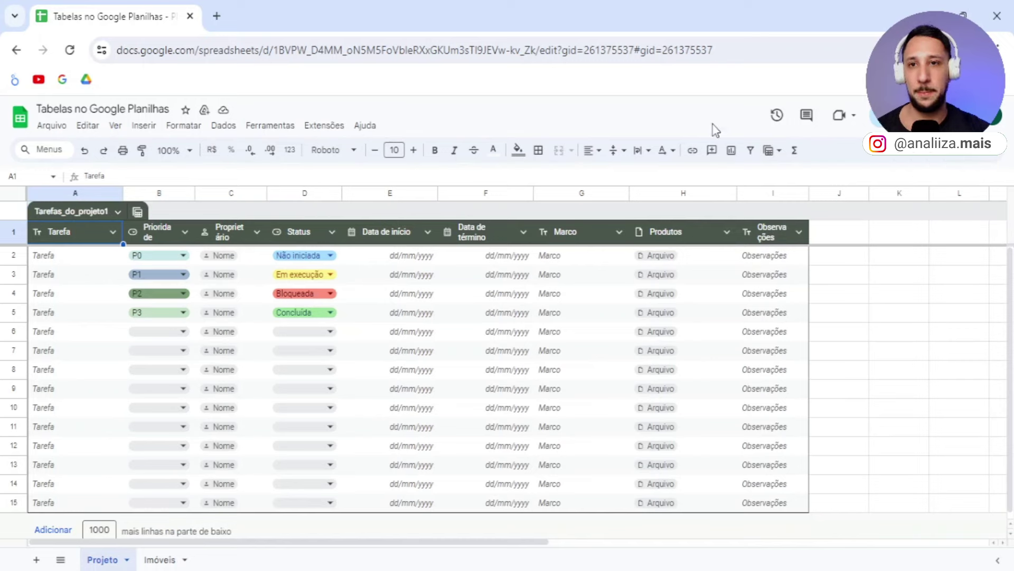
pyautogui.click(144, 126)
pyautogui.click(181, 239)
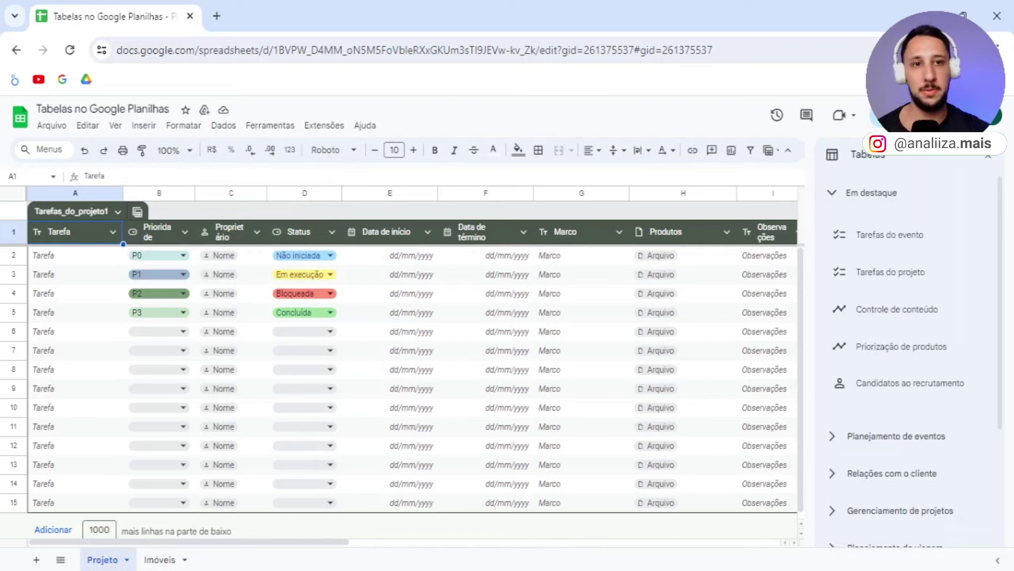
pyautogui.click(833, 196)
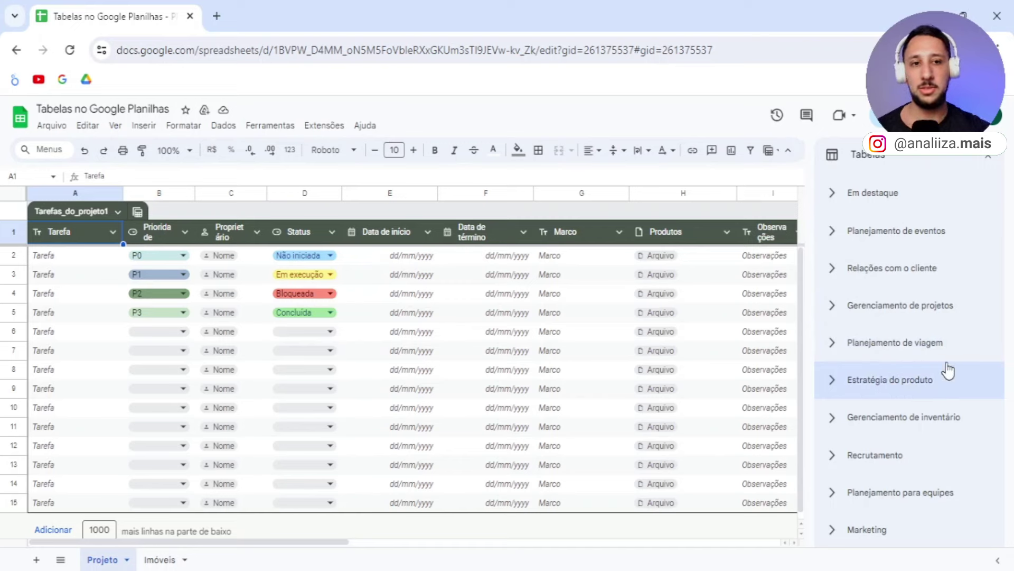
pyautogui.click(835, 225)
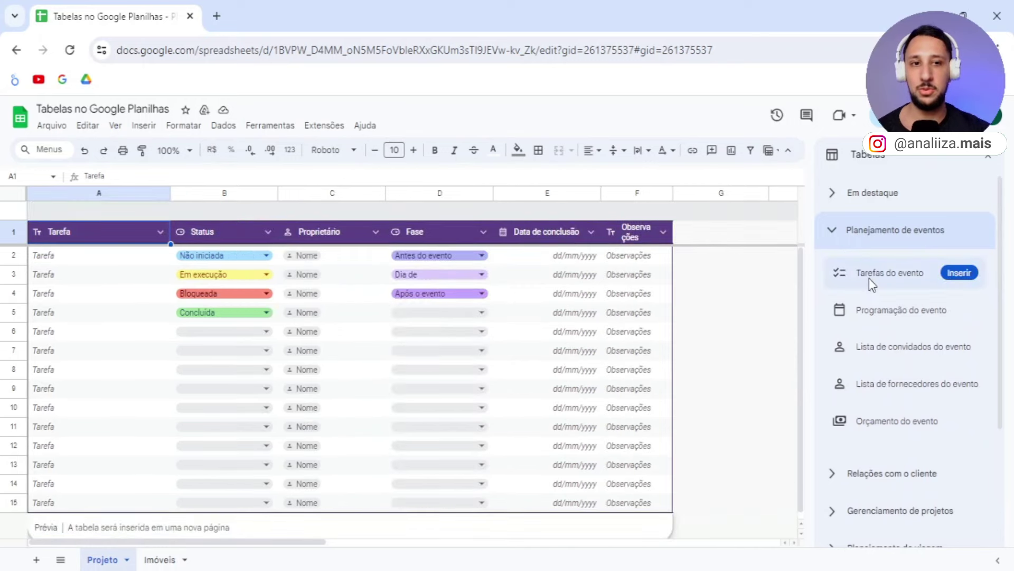
pyautogui.moveTo(896, 421)
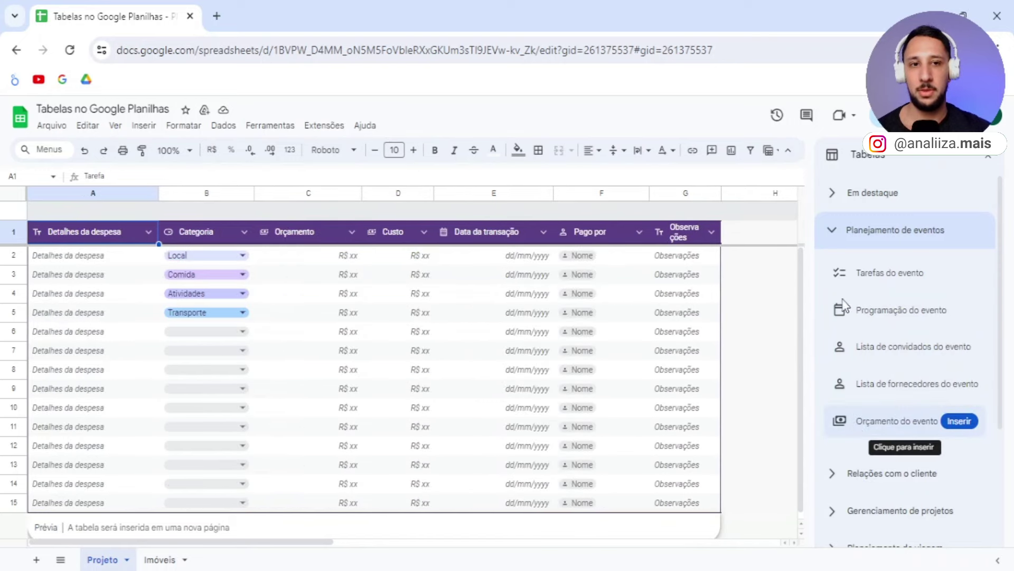
pyautogui.click(836, 229)
pyautogui.click(839, 193)
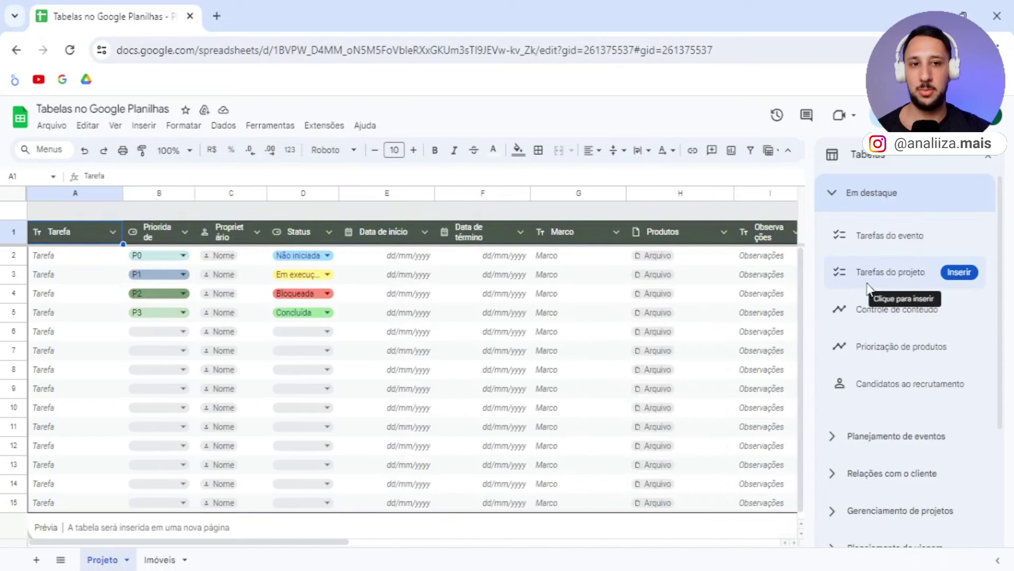
pyautogui.moveTo(889, 272)
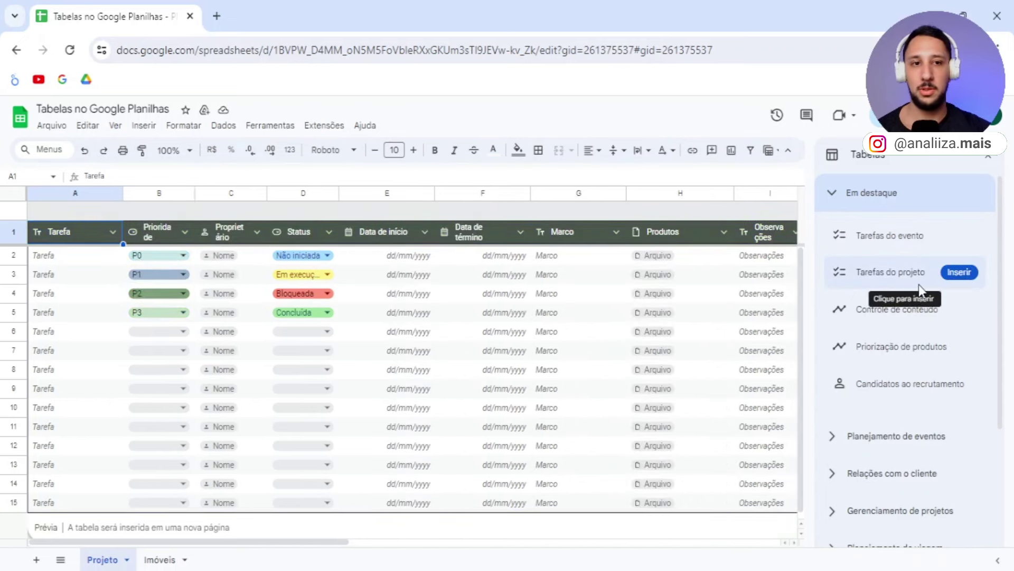
# - Insert the 'Tarefas do projeto' template table into a new sheet, Página3, dismissing the panel and tip
pyautogui.click(956, 273)
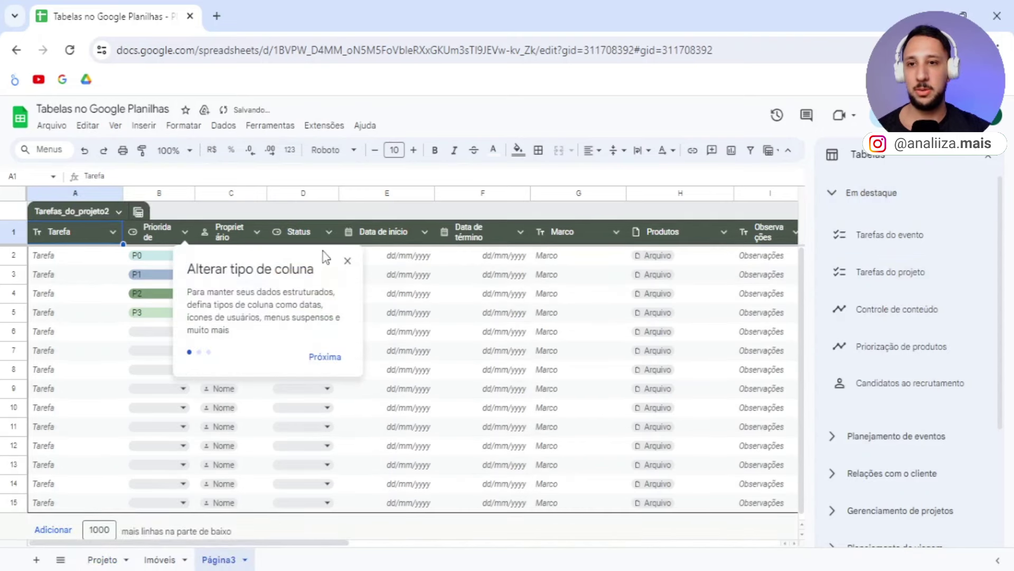
pyautogui.click(988, 159)
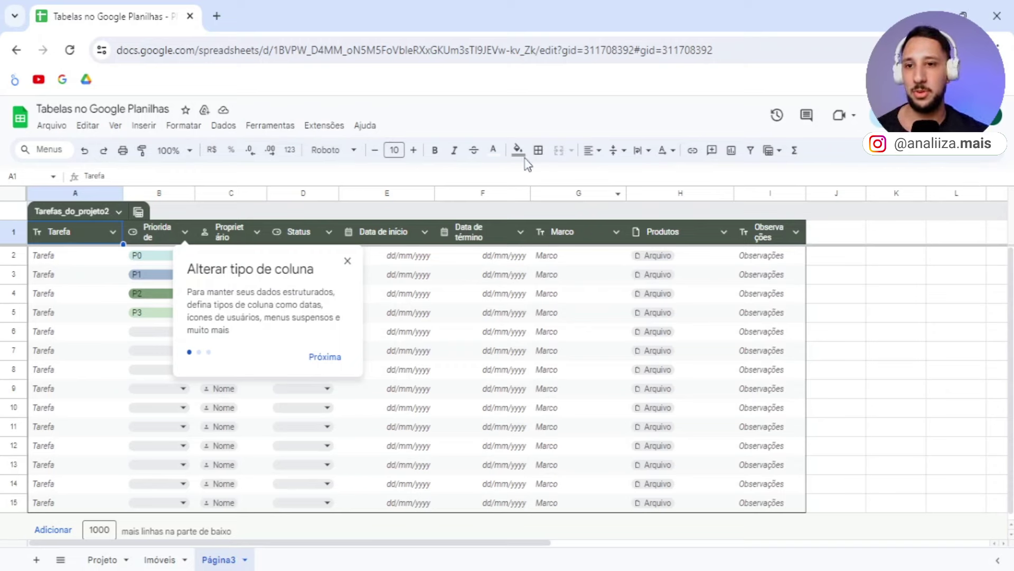
pyautogui.click(347, 262)
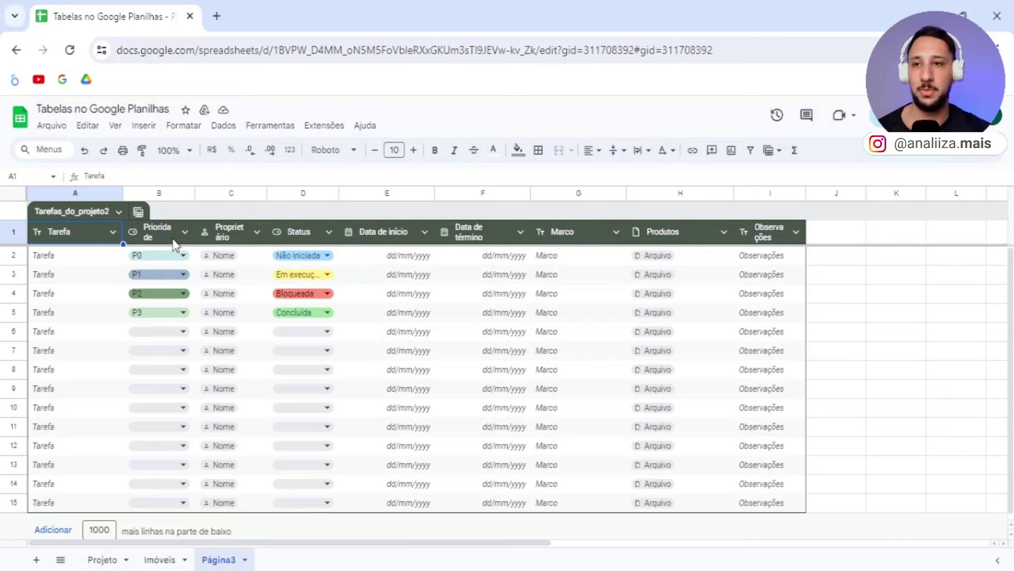
# - Widen column C so the Proprietário header shows in full, leaving priorities unchanged
pyautogui.click(56, 256)
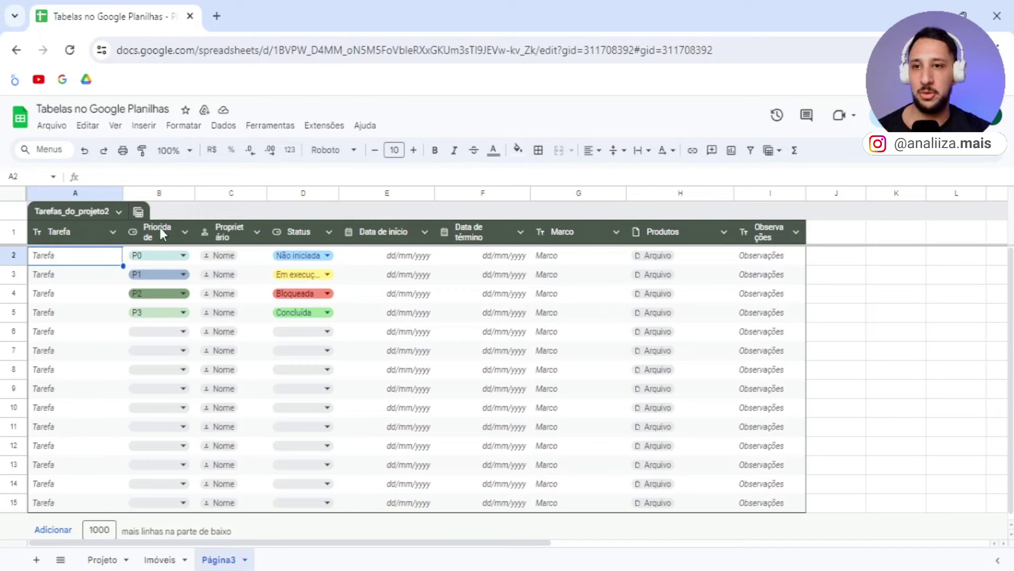
pyautogui.click(182, 257)
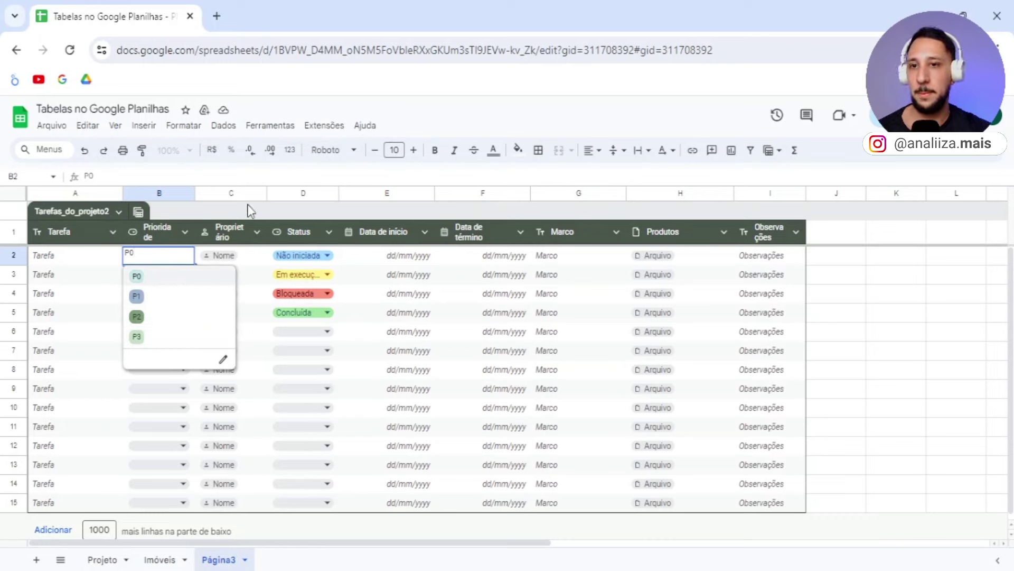
pyautogui.press('Escape')
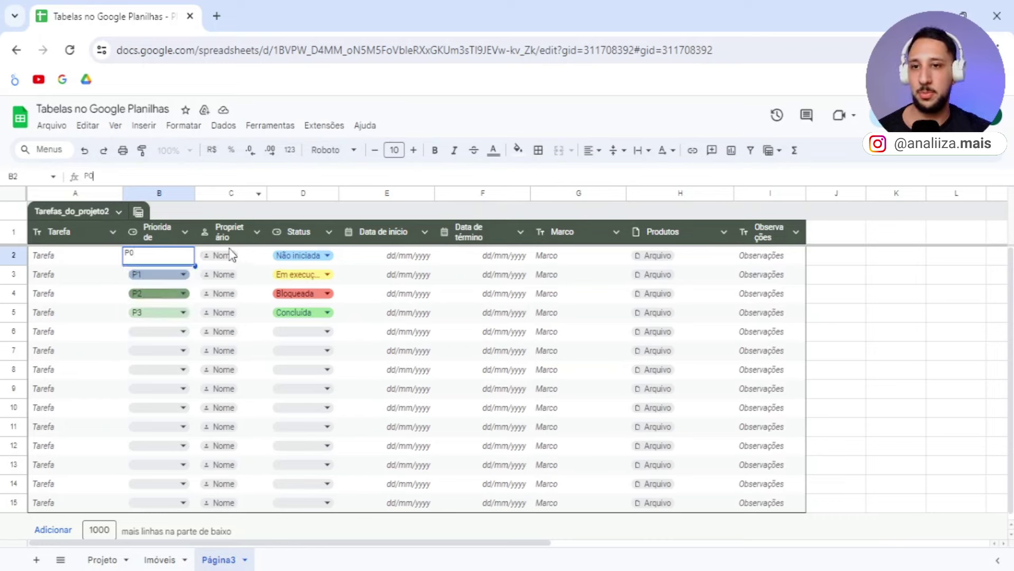
pyautogui.moveTo(267, 193); pyautogui.dragTo(303, 193)
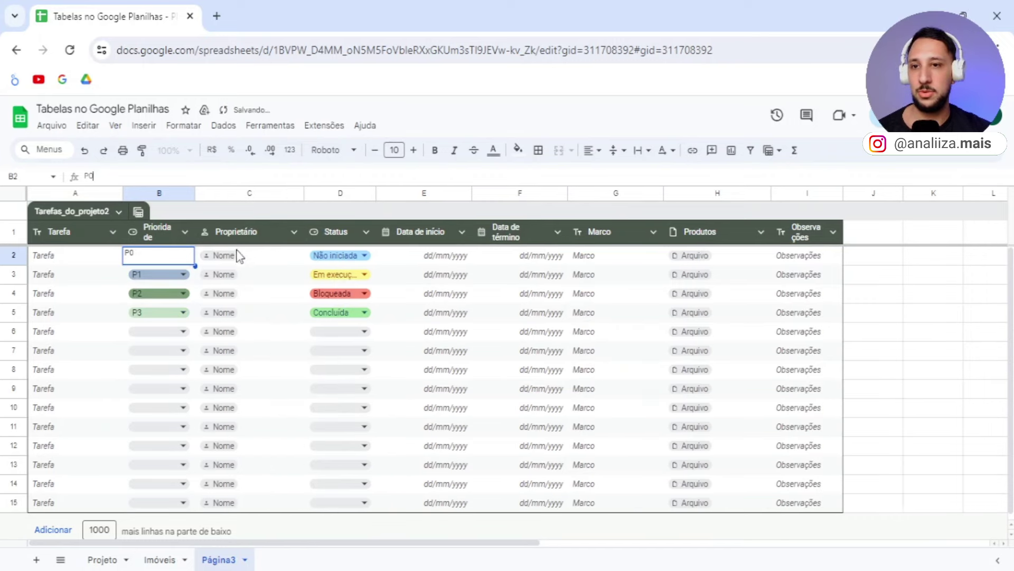
pyautogui.click(229, 256)
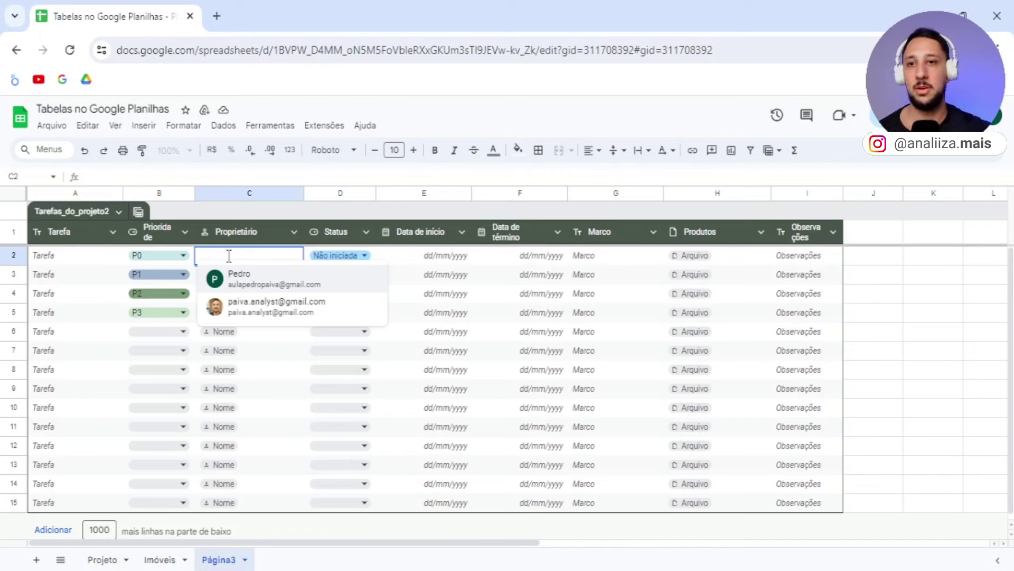
# - Assign a person as owner in C2, keeping status Não iniciada and no start date
pyautogui.click(273, 280)
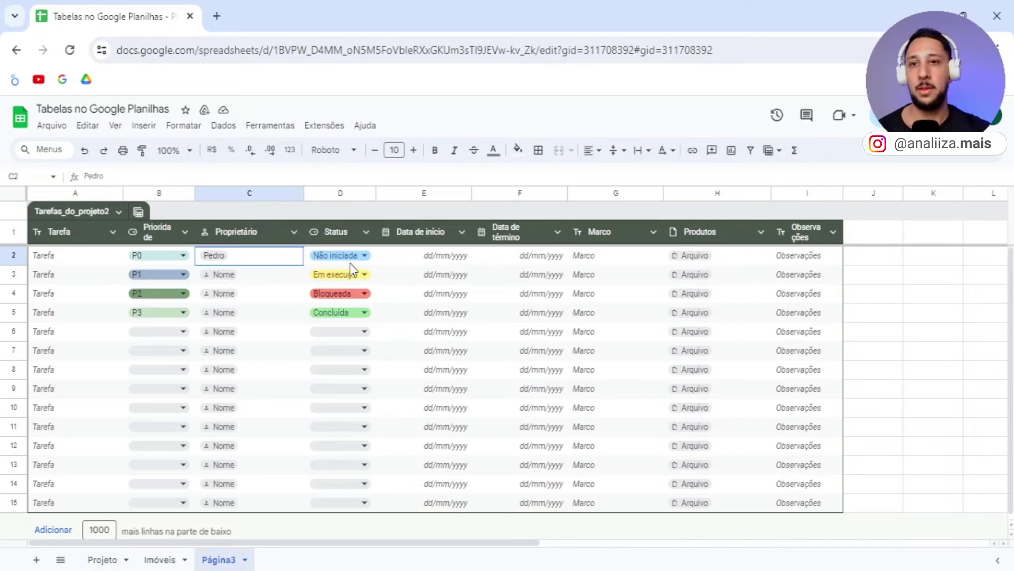
pyautogui.click(363, 254)
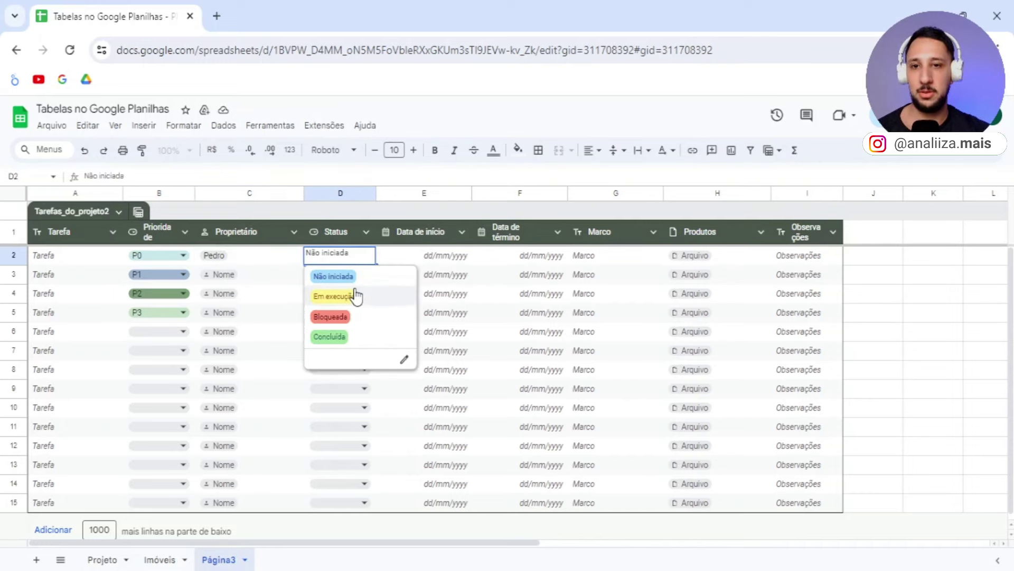
pyautogui.click(362, 210)
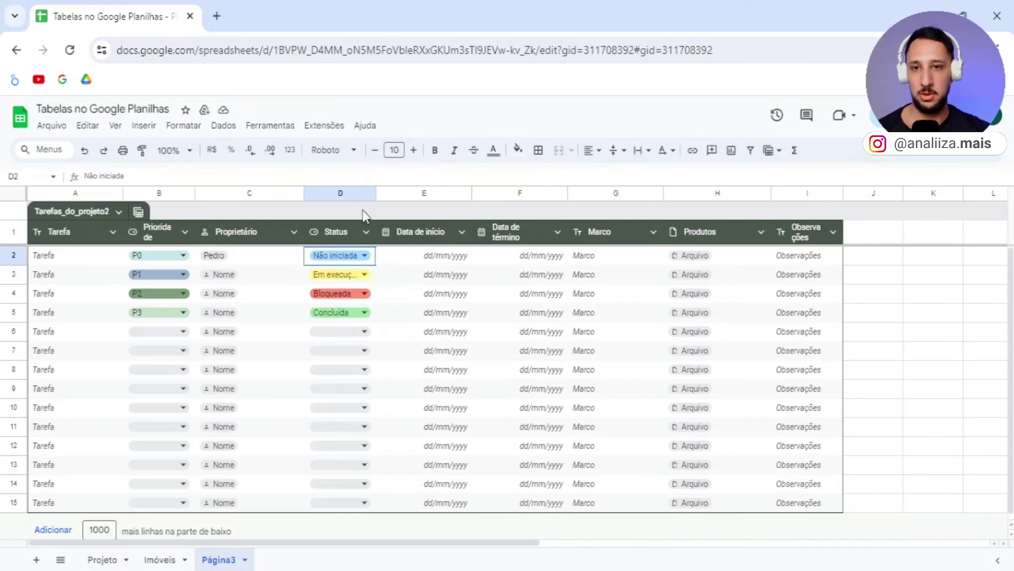
pyautogui.click(446, 263)
pyautogui.doubleClick(459, 258)
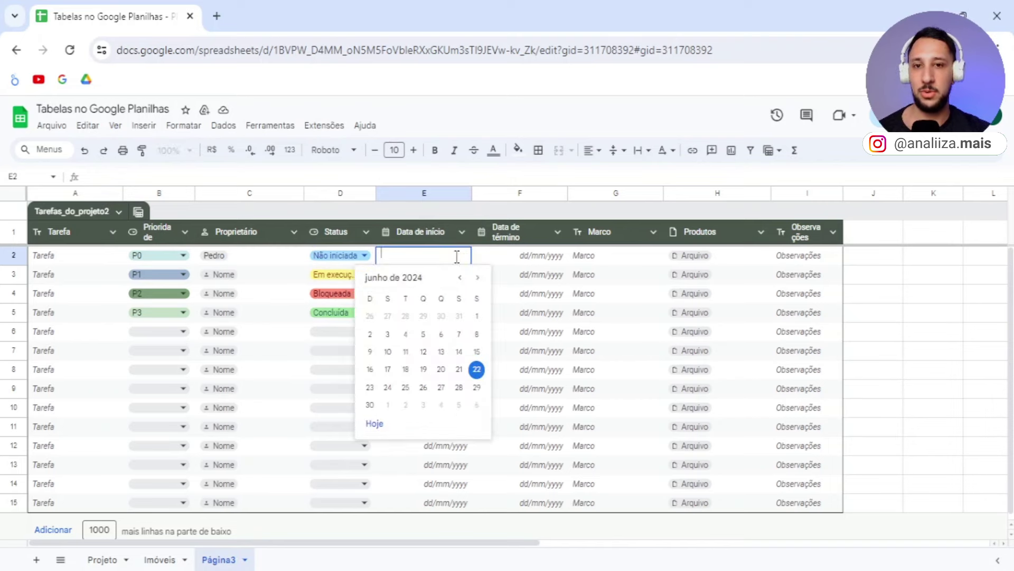
pyautogui.click(438, 211)
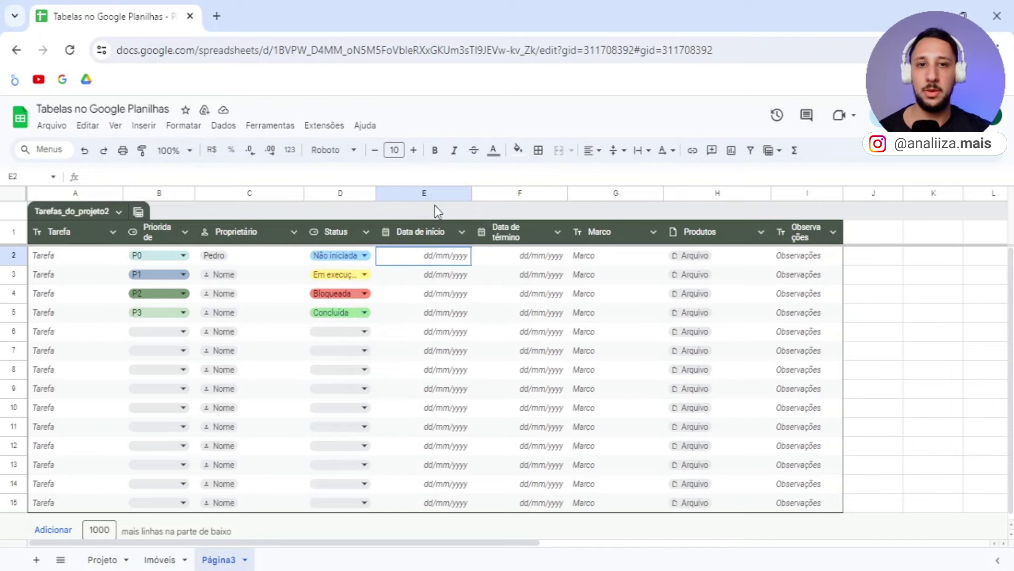
# - Look over the file chip and row 3 cells without changes, then switch to the Imóveis sheet
pyautogui.click(692, 258)
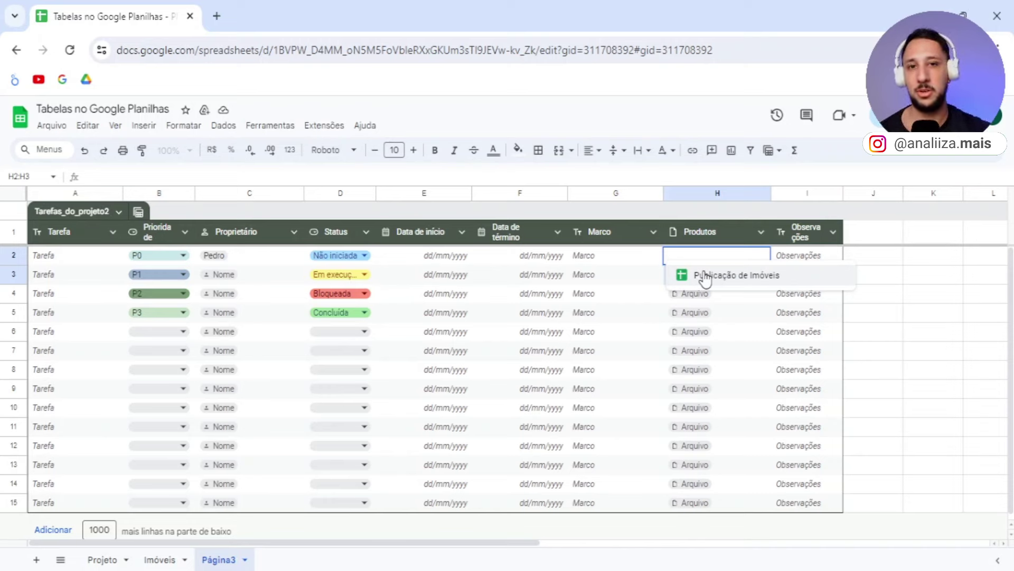
pyautogui.keyDown('shift'); pyautogui.click(600, 227); pyautogui.keyUp('shift')
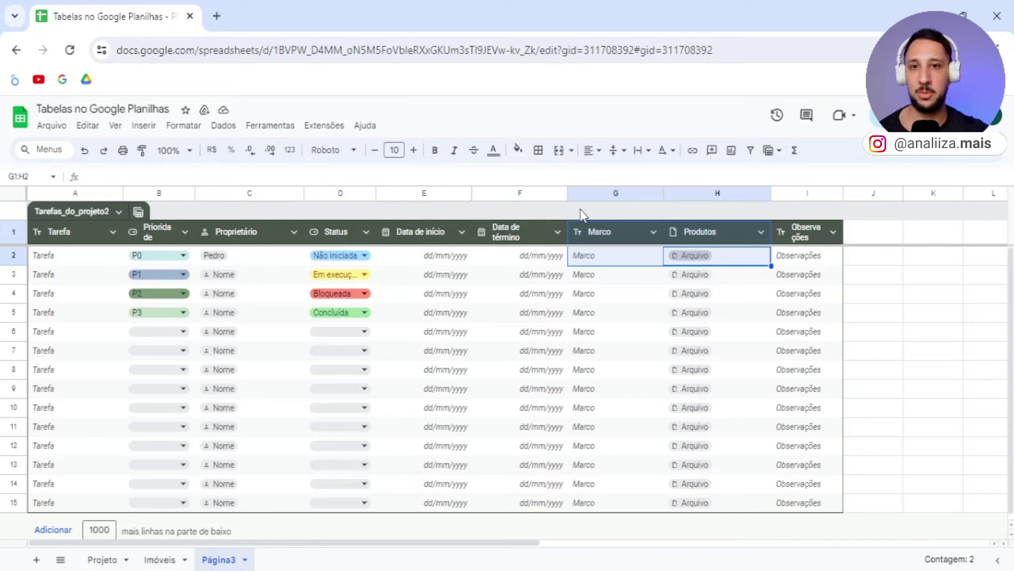
pyautogui.click(64, 262)
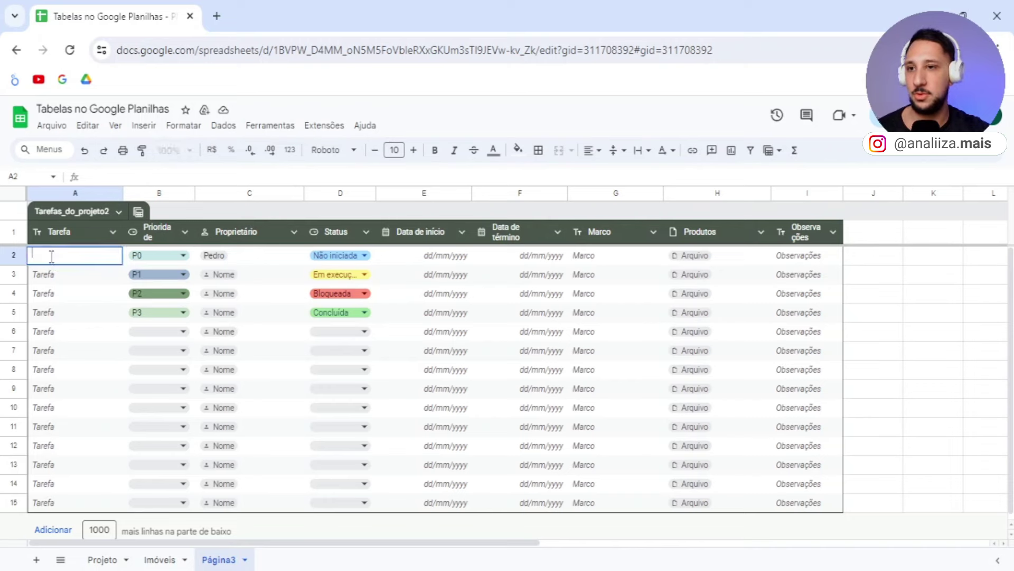
pyautogui.click(244, 278)
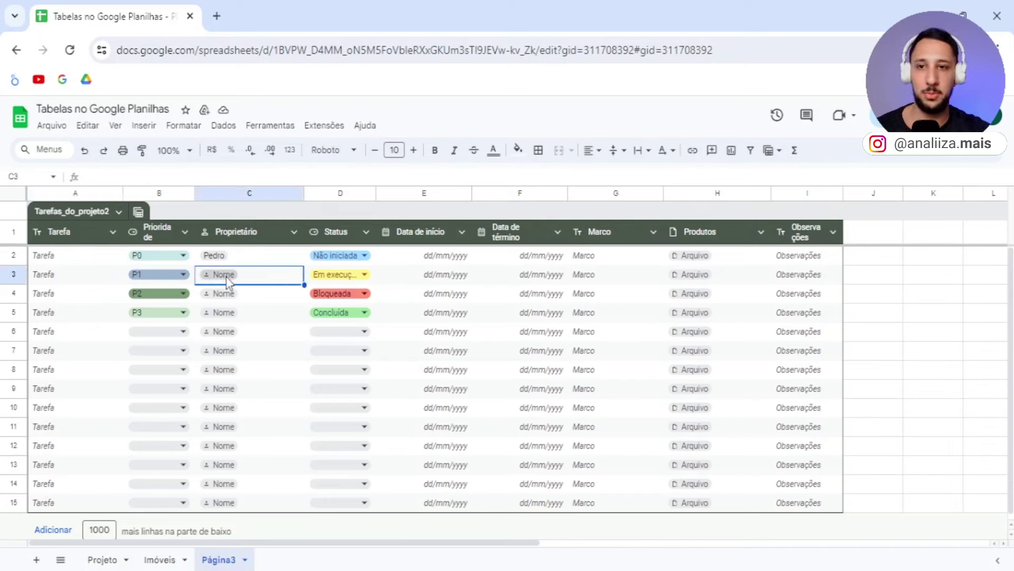
pyautogui.click(227, 277)
pyautogui.press('Escape')
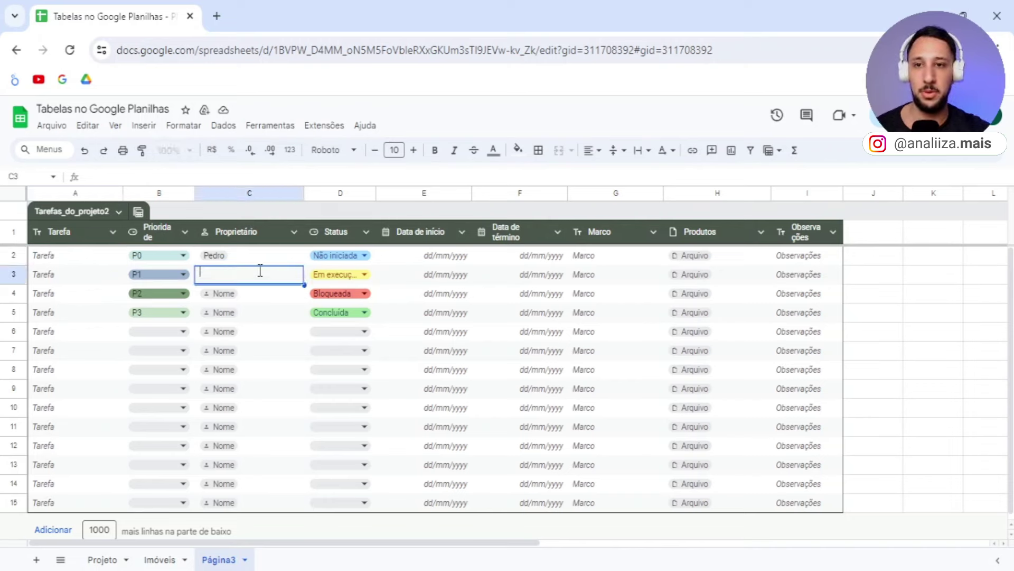
pyautogui.click(448, 282)
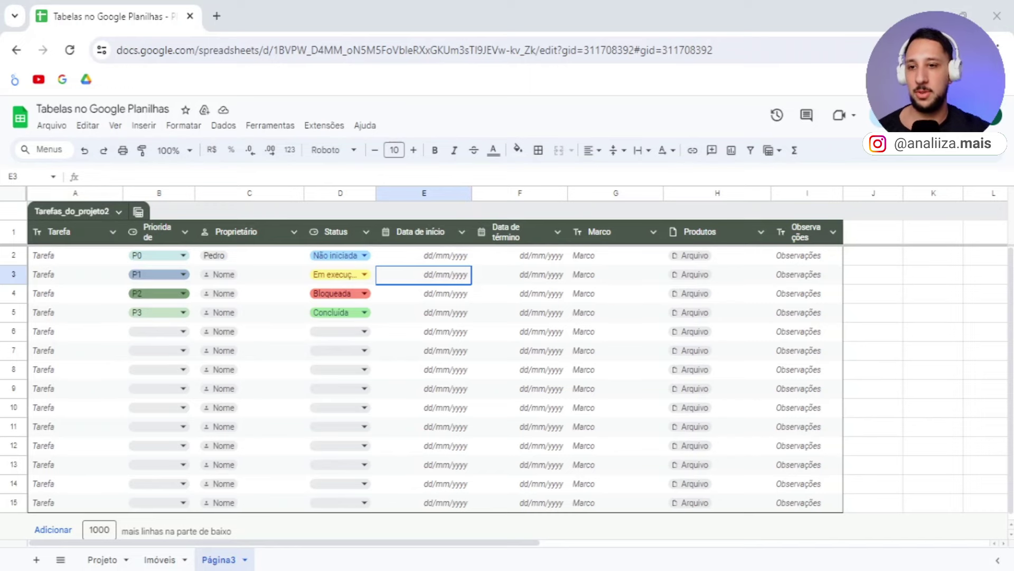
pyautogui.click(161, 560)
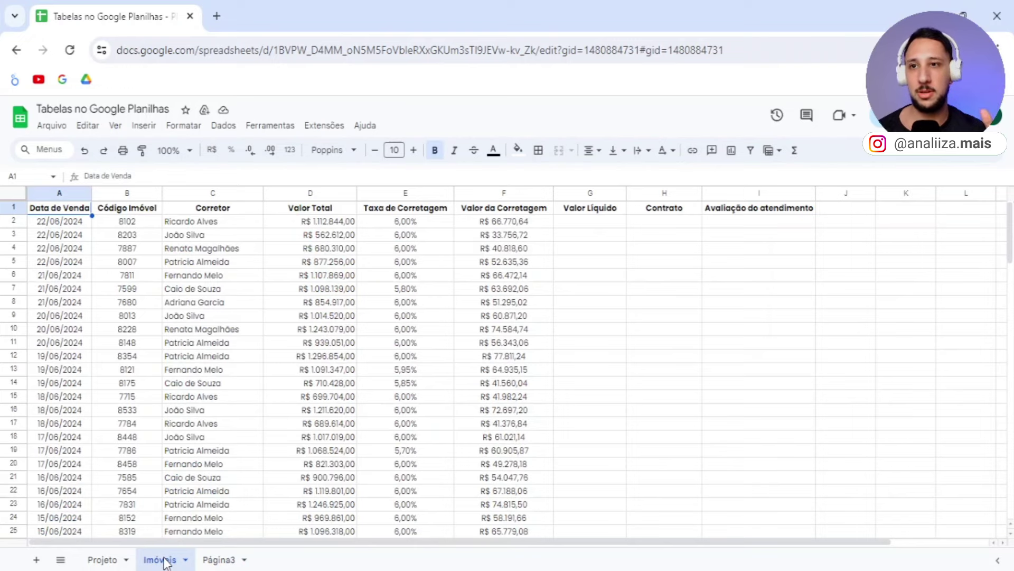
# - Review each Imóveis column header, from Data de Venda through Avaliação do atendimento
pyautogui.click(174, 150)
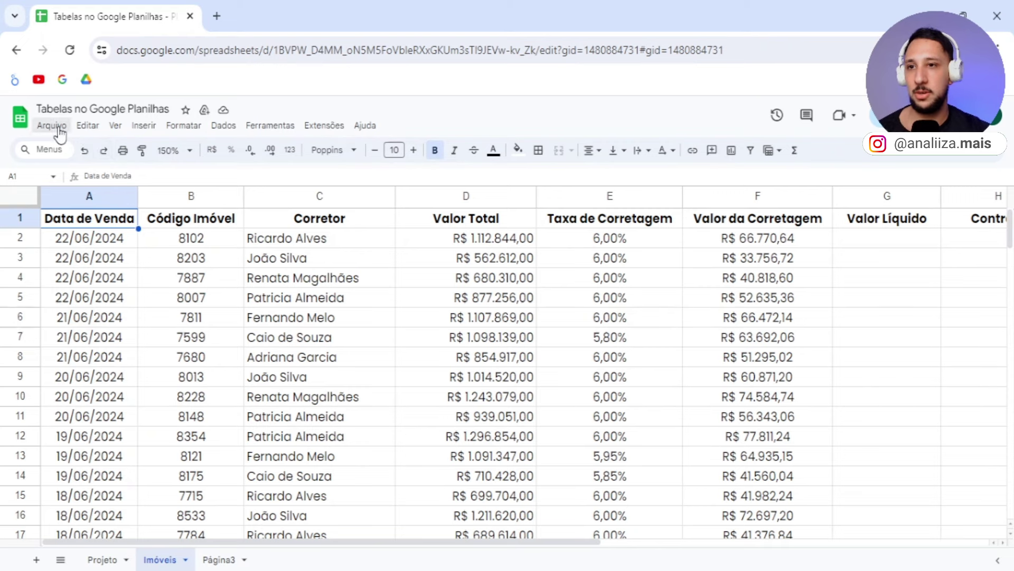
pyautogui.click(53, 126)
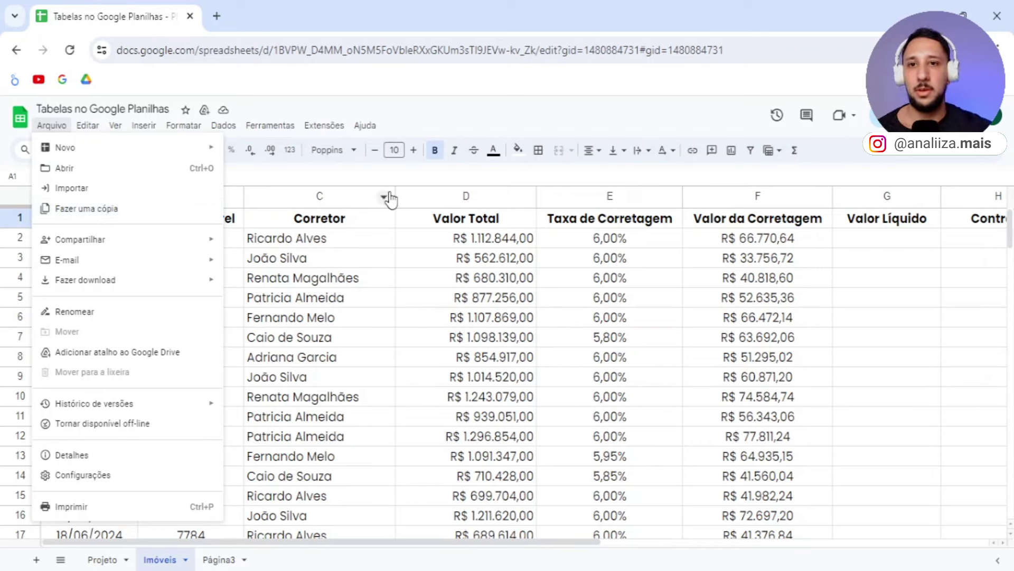
pyautogui.click(462, 127)
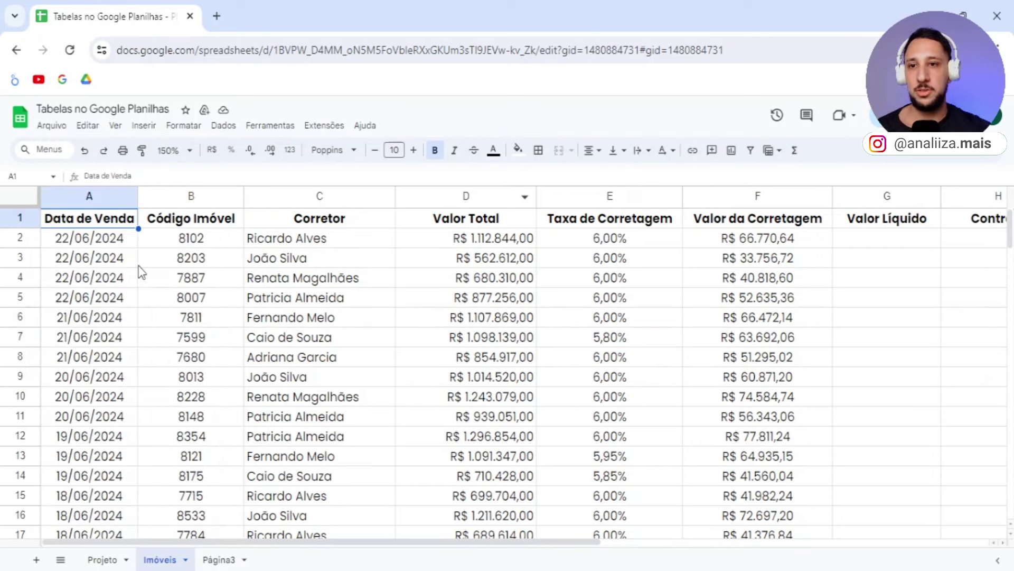
pyautogui.click(90, 197)
pyautogui.click(202, 191)
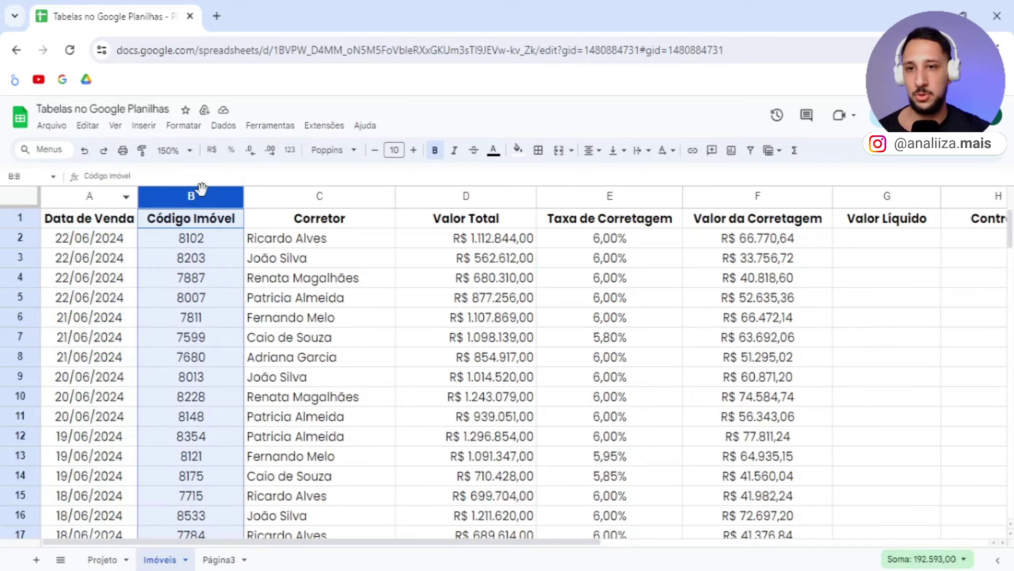
pyautogui.click(333, 200)
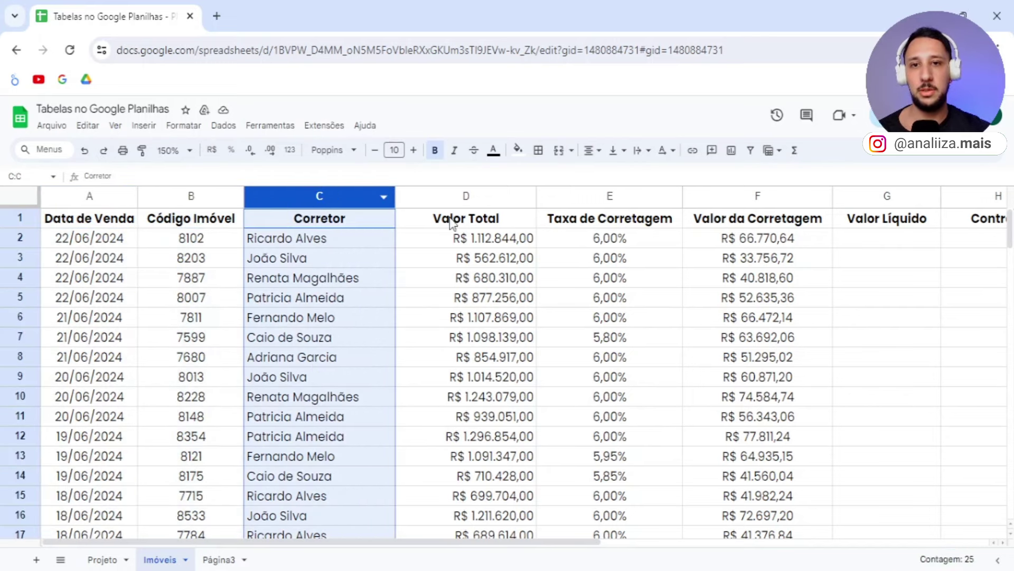
pyautogui.click(477, 200)
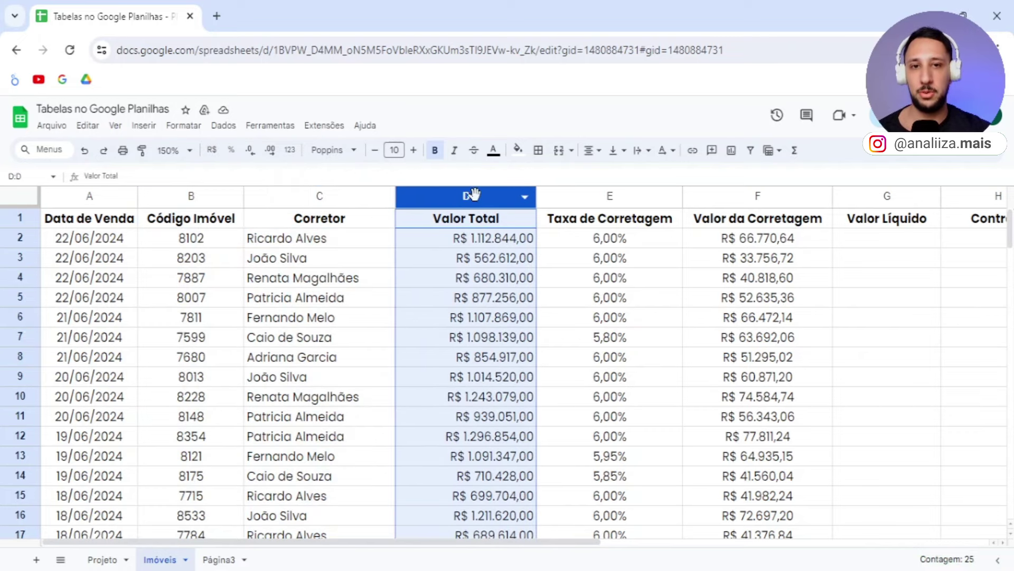
pyautogui.click(605, 199)
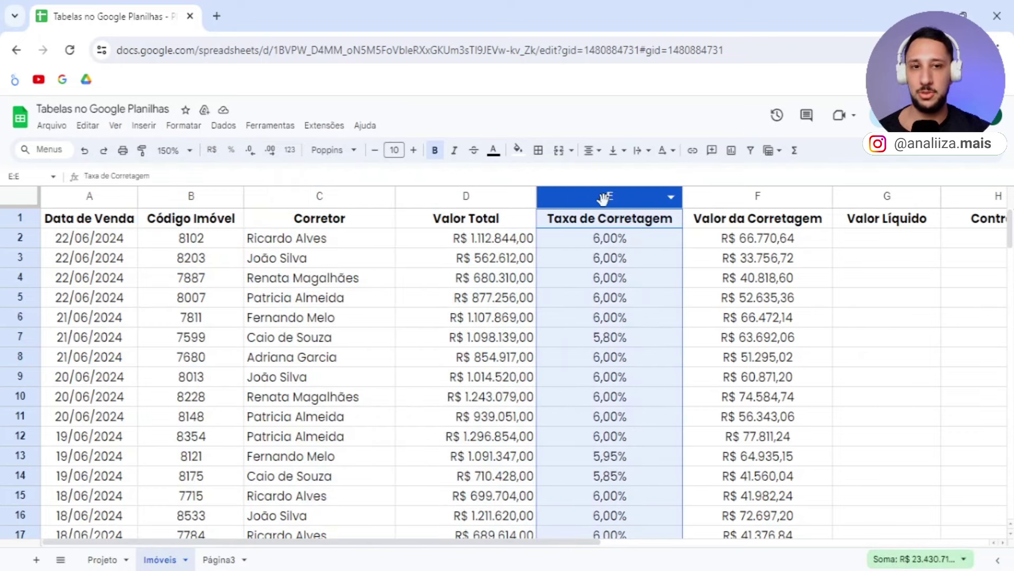
pyautogui.click(759, 200)
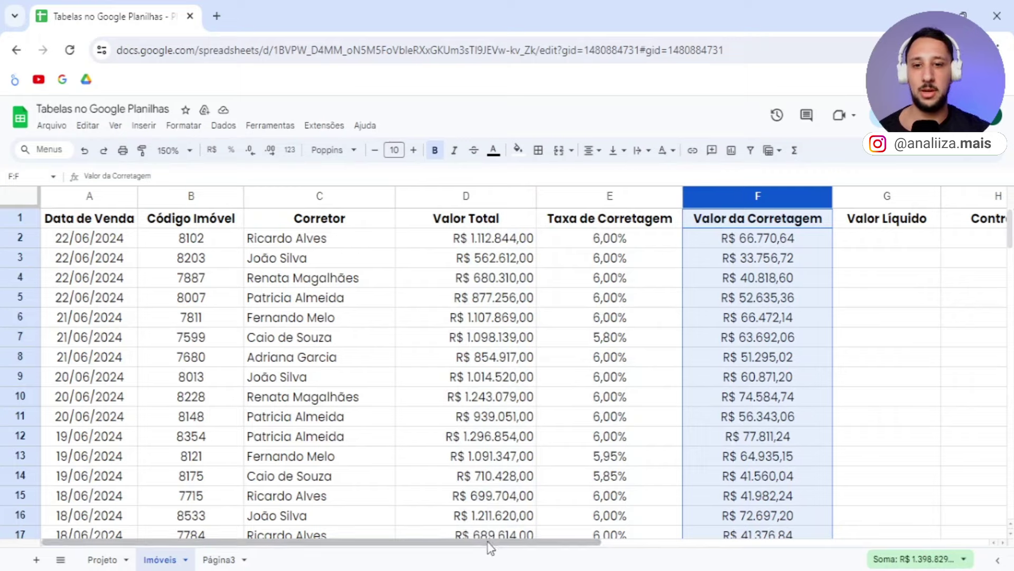
pyautogui.moveTo(489, 542); pyautogui.dragTo(664, 542)
pyautogui.click(452, 224)
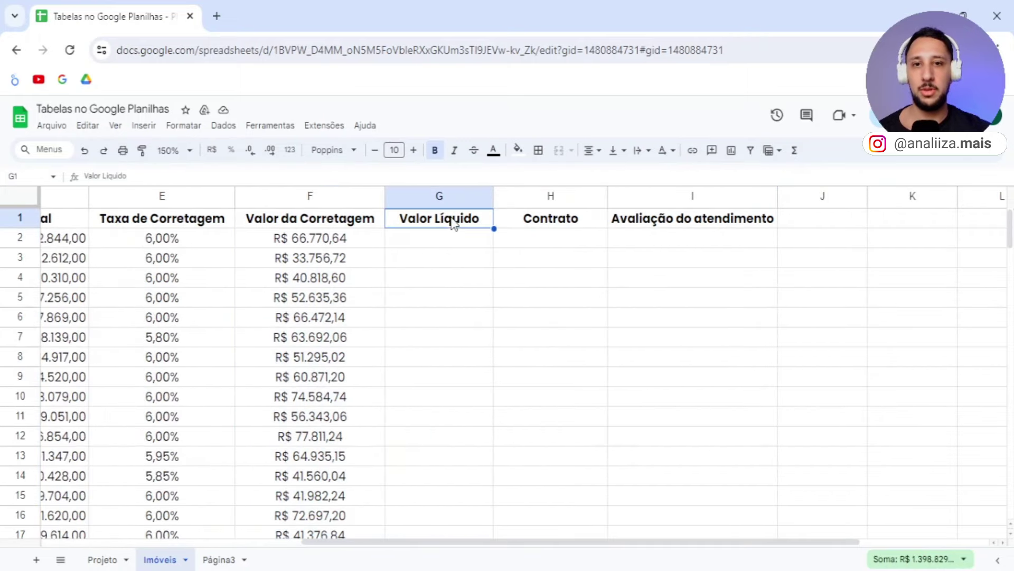
pyautogui.click(559, 226)
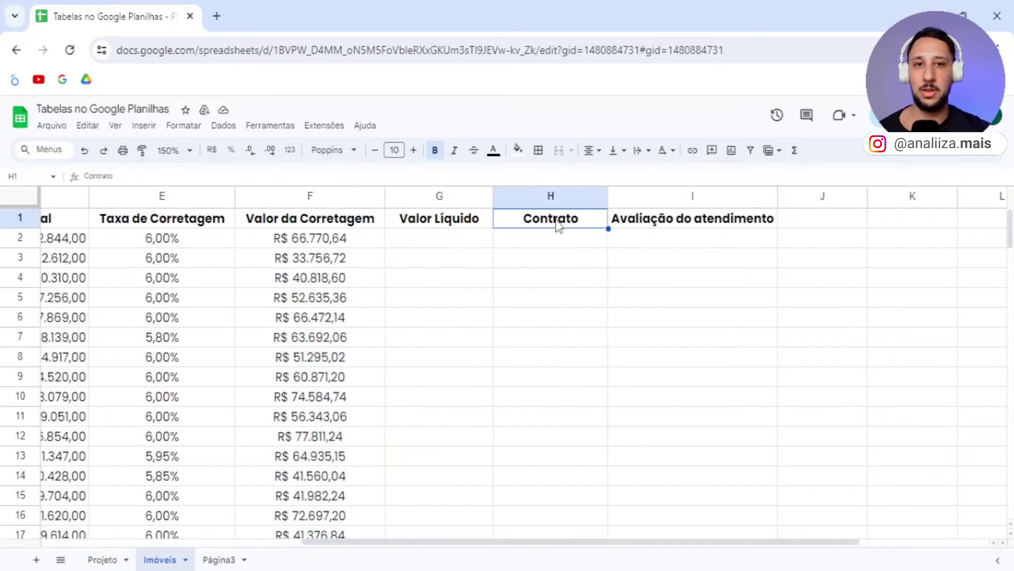
pyautogui.click(659, 223)
pyautogui.moveTo(530, 543); pyautogui.dragTo(219, 544)
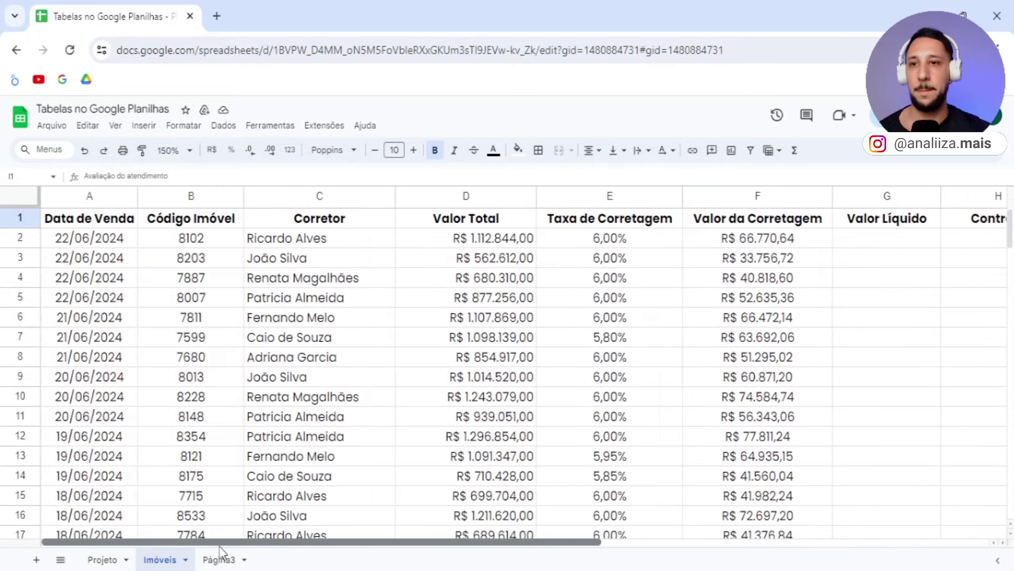
pyautogui.scroll(-10, 375, 359)
pyautogui.scroll(5, 349, 365)
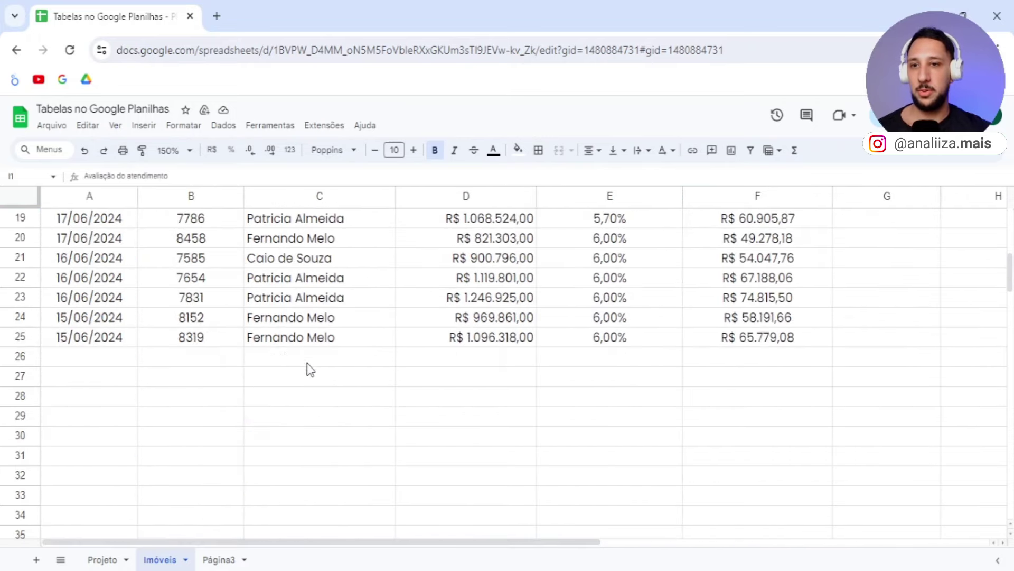
pyautogui.scroll(2, 295, 370)
pyautogui.scroll(4, 222, 317)
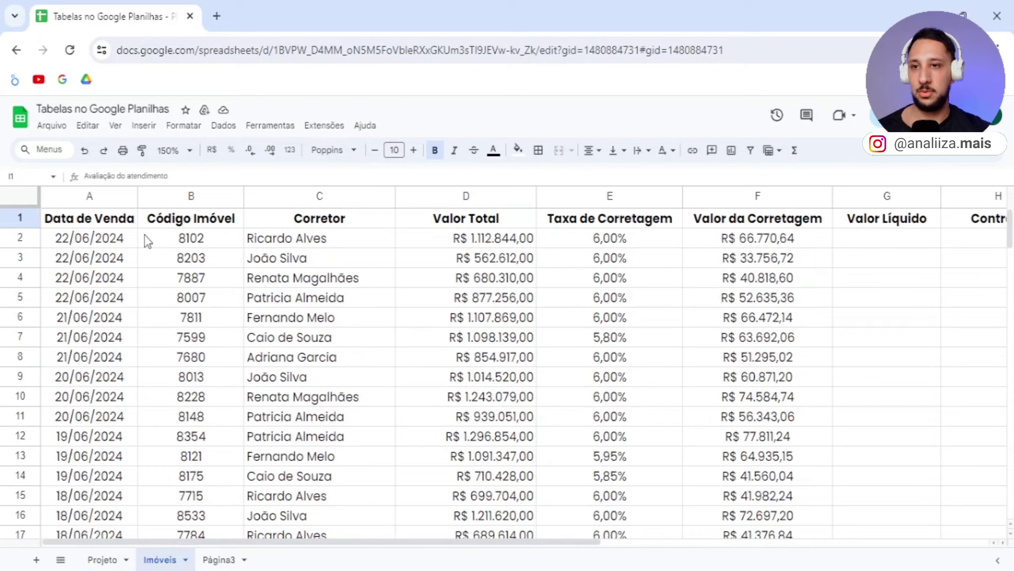
# - Select the full data range A1:I25 and bring up the Formatar menu
pyautogui.click(91, 224)
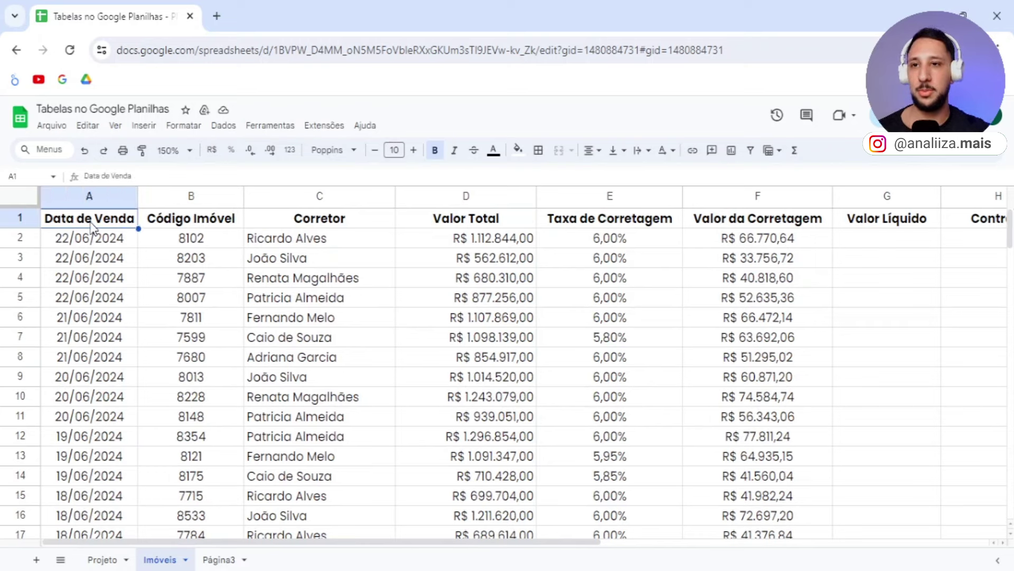
pyautogui.click(90, 277)
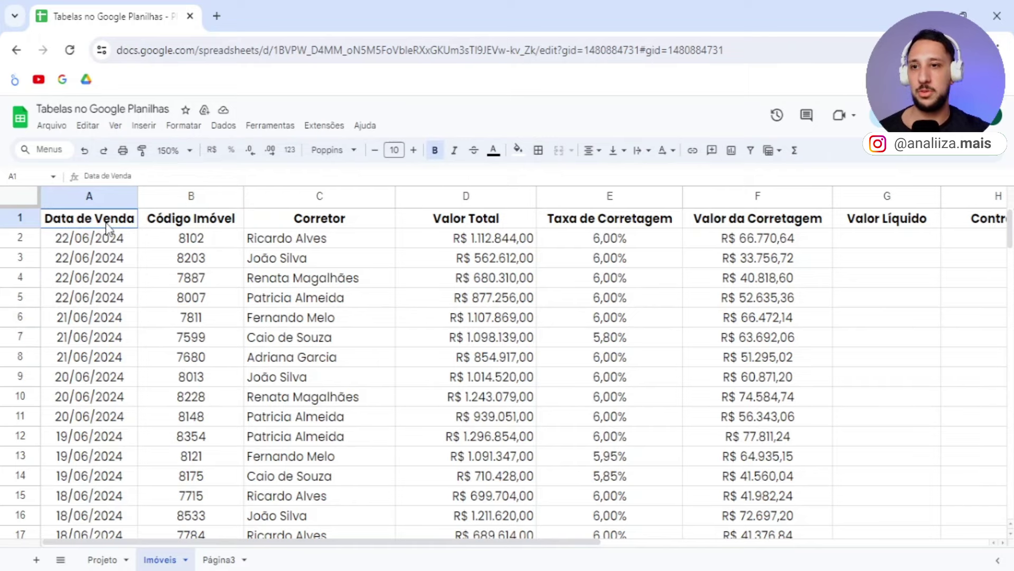
pyautogui.moveTo(93, 226)
pyautogui.mouseDown()
pyautogui.moveTo(601, 252)
pyautogui.moveTo(603, 299)
pyautogui.mouseUp()
pyautogui.hscroll(3, 679, 310)
pyautogui.moveTo(391, 337); pyautogui.dragTo(539, 337)
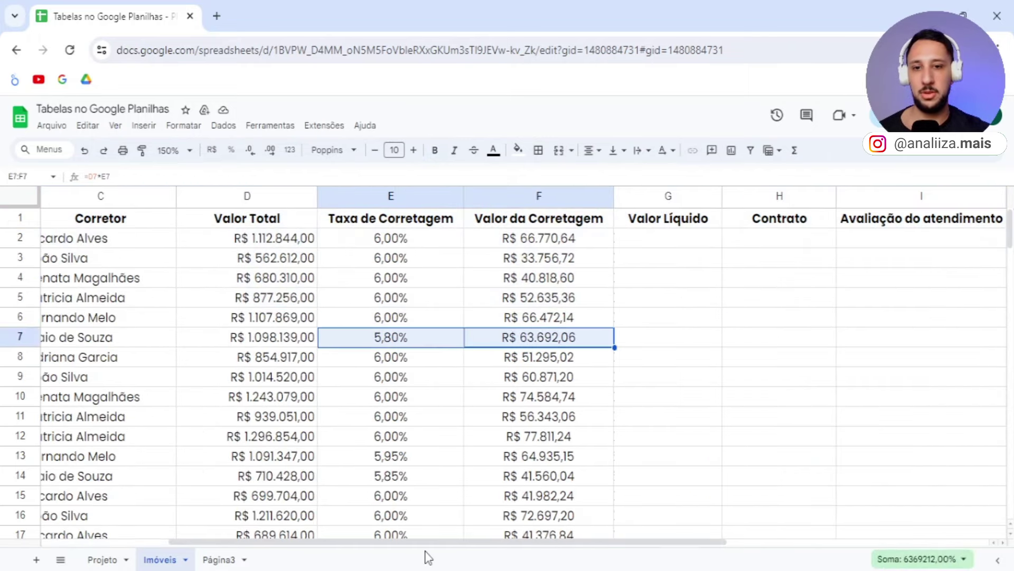
pyautogui.moveTo(430, 543); pyautogui.dragTo(304, 543)
pyautogui.click(33, 198)
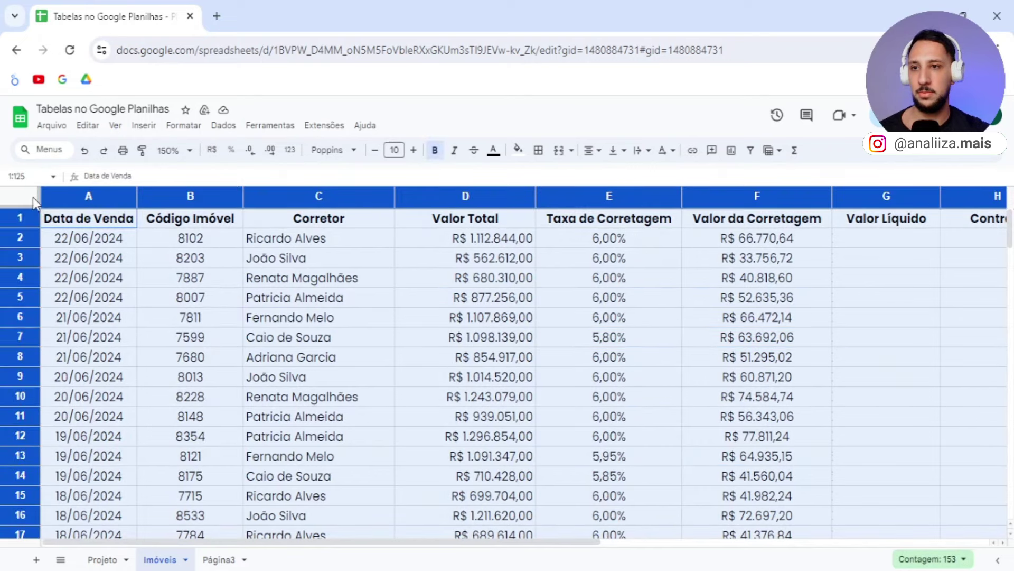
pyautogui.click(158, 317)
pyautogui.moveTo(89, 218); pyautogui.dragTo(909, 279)
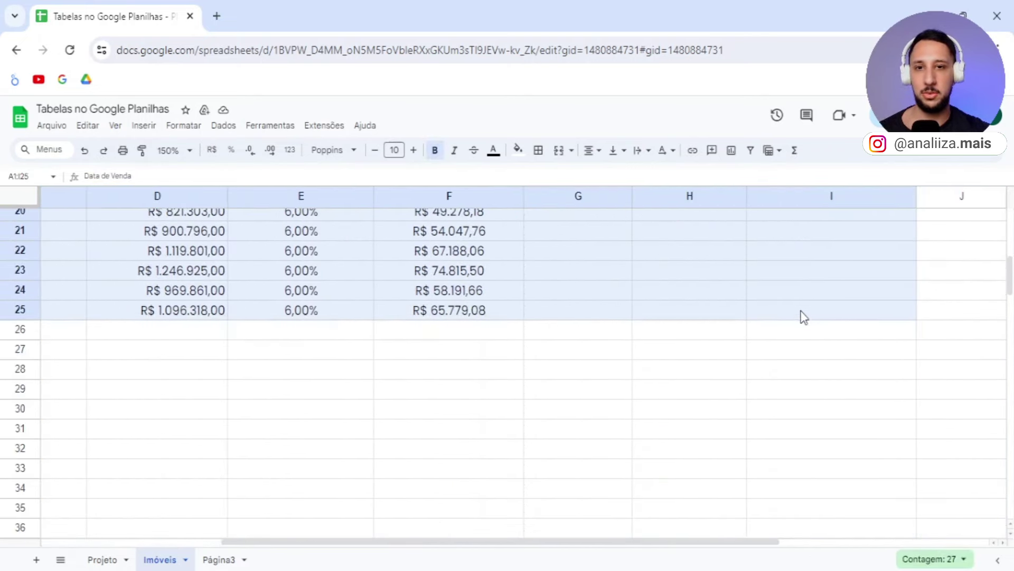
pyautogui.moveTo(908, 279); pyautogui.dragTo(799, 315)
pyautogui.scroll(6, 761, 396)
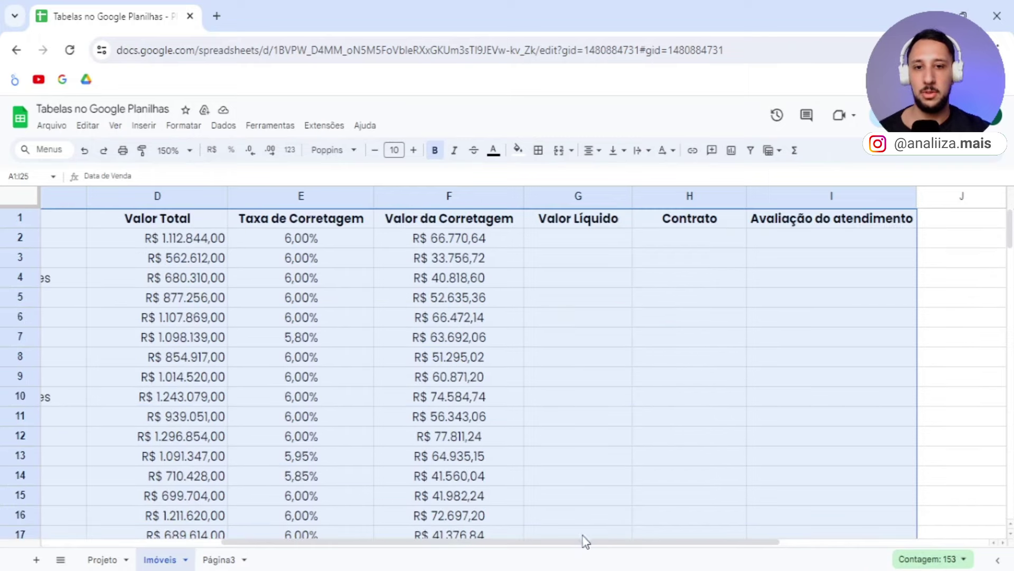
pyautogui.moveTo(584, 540); pyautogui.dragTo(272, 545)
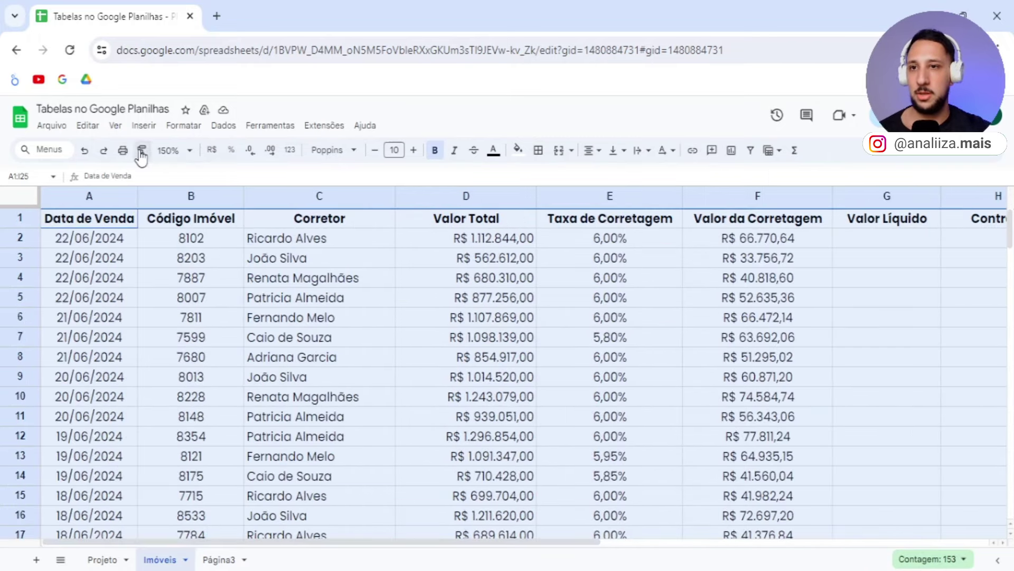
pyautogui.click(144, 132)
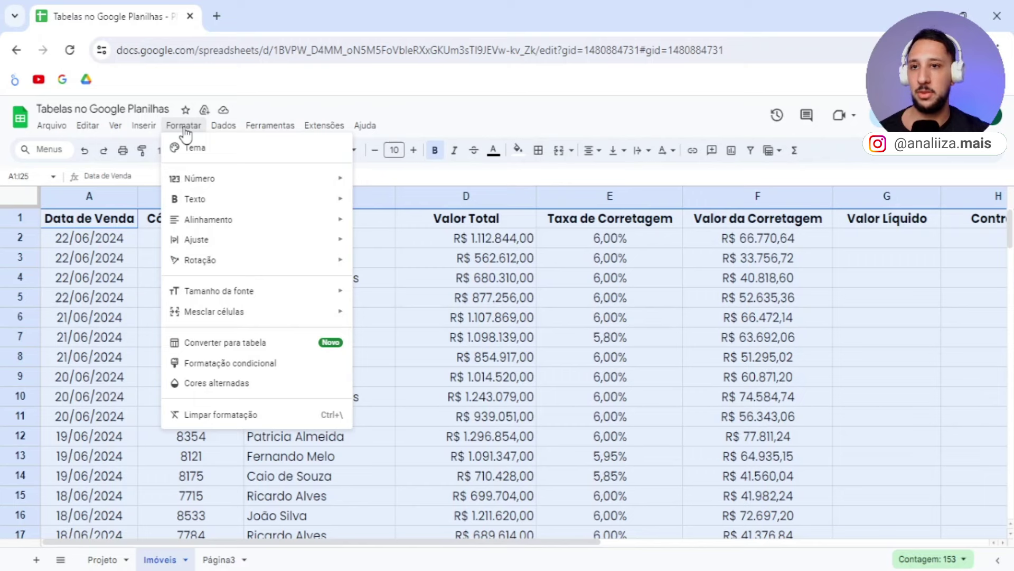
# - Convert the selected range to a table, Tabela_1, and set the zoom to 125%
pyautogui.click(231, 352)
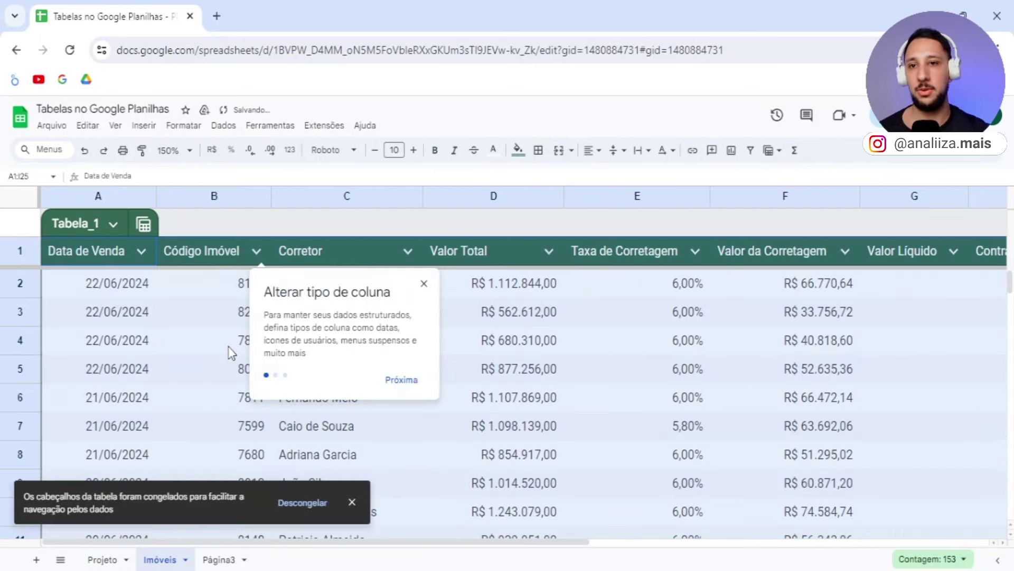
pyautogui.click(188, 150)
pyautogui.click(172, 255)
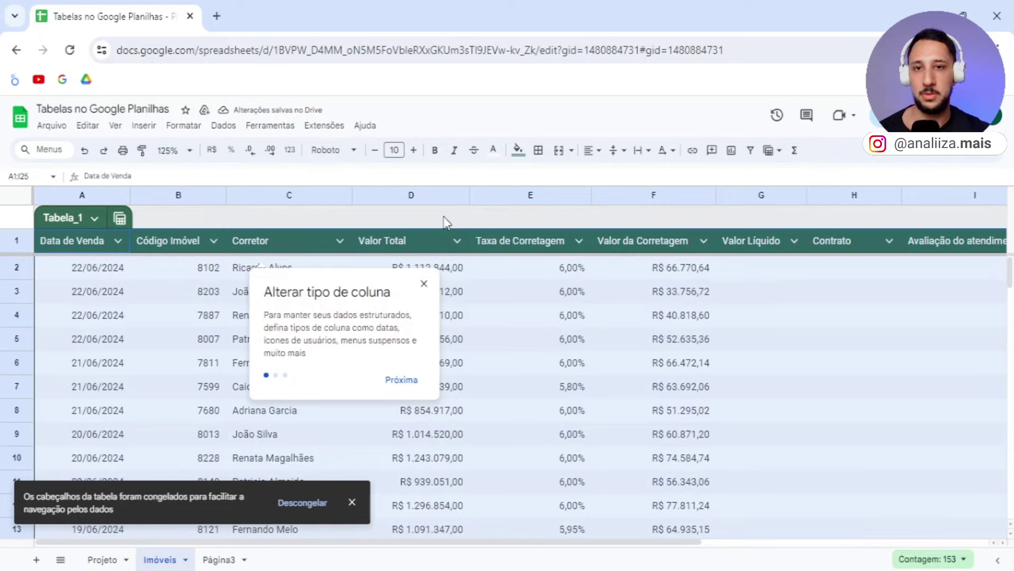
pyautogui.click(424, 284)
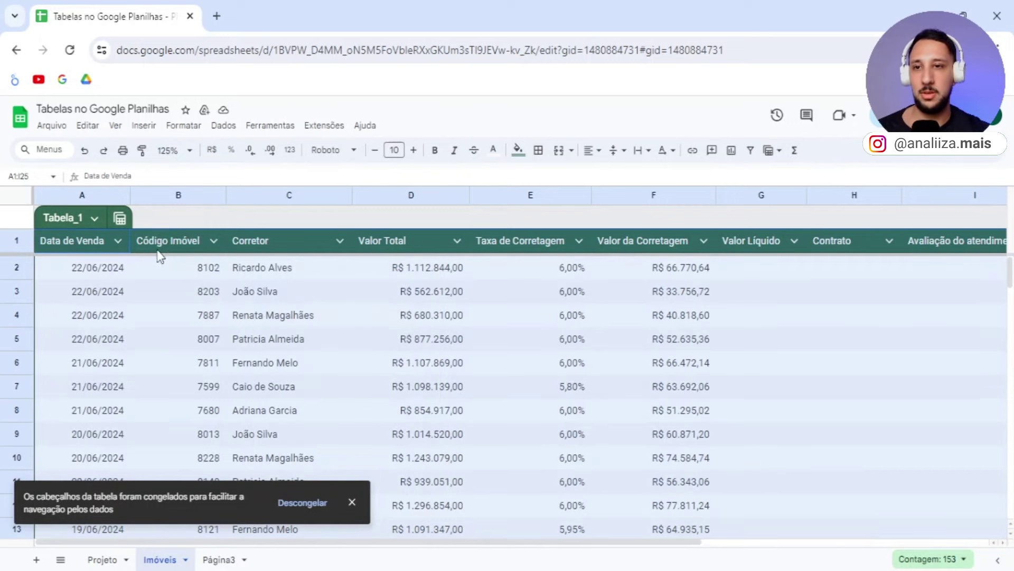
pyautogui.click(441, 290)
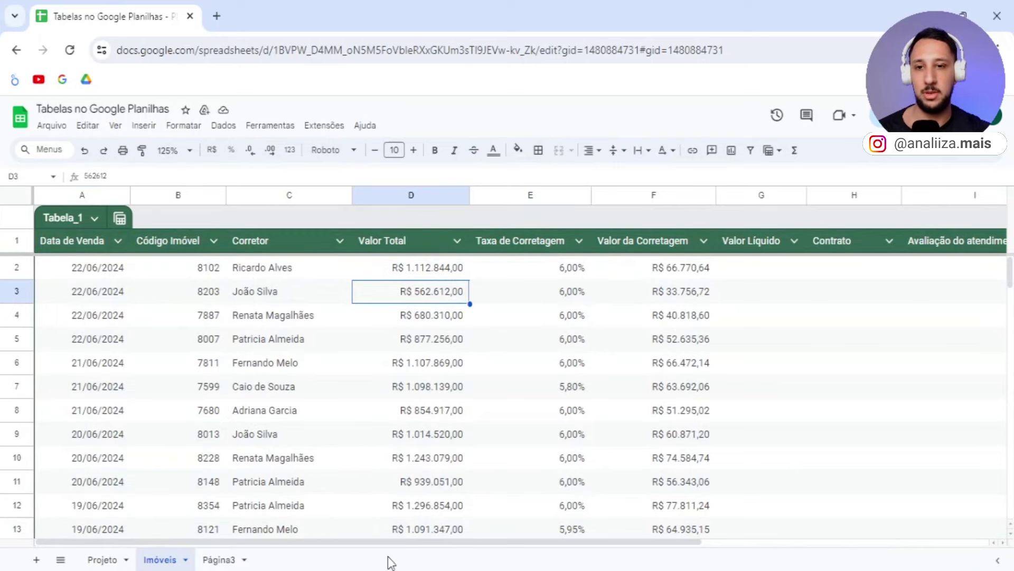
pyautogui.moveTo(397, 541)
pyautogui.mouseDown()
pyautogui.moveTo(661, 542)
pyautogui.moveTo(232, 539)
pyautogui.mouseUp()
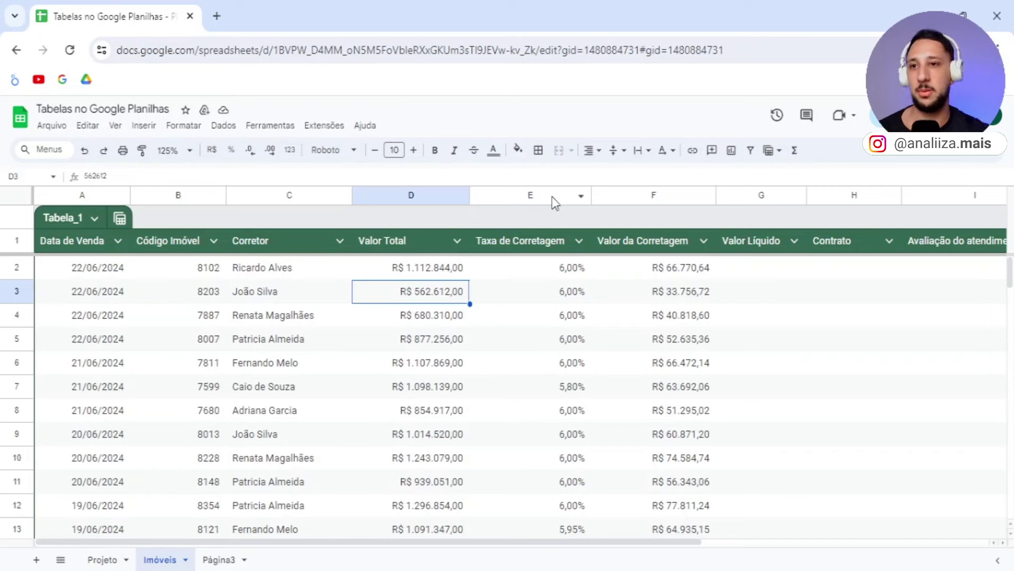
# - Edit the table name chip, replacing Tabela_1 with 'Imóveis'
pyautogui.click(60, 217)
pyautogui.doubleClick(60, 217)
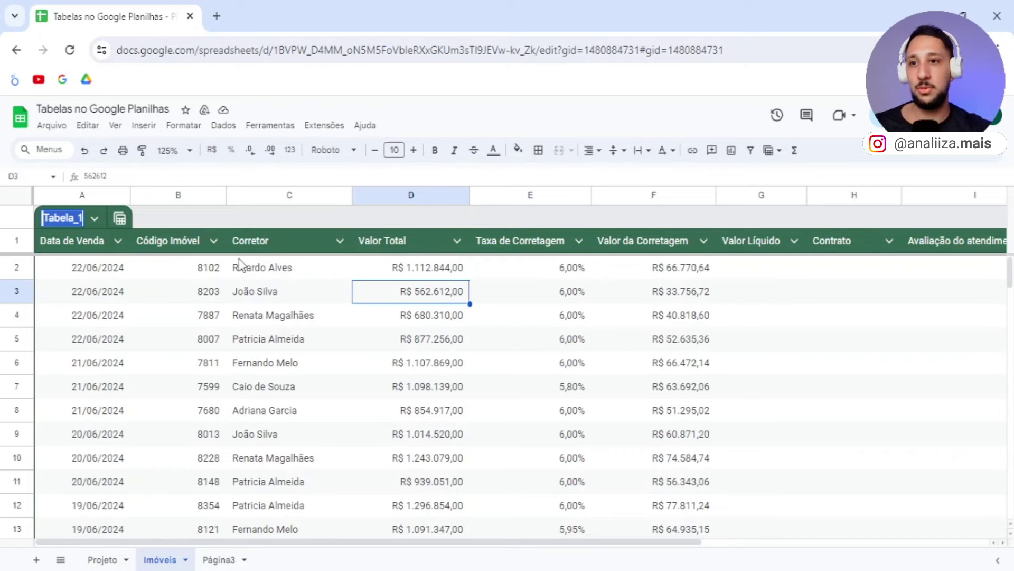
pyautogui.doubleClick(58, 222)
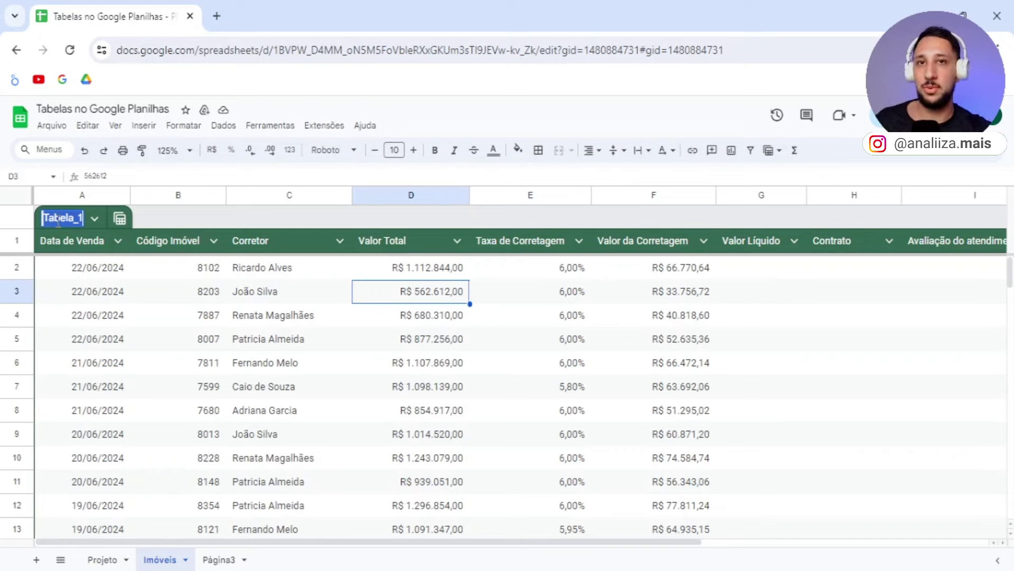
pyautogui.press('Return')
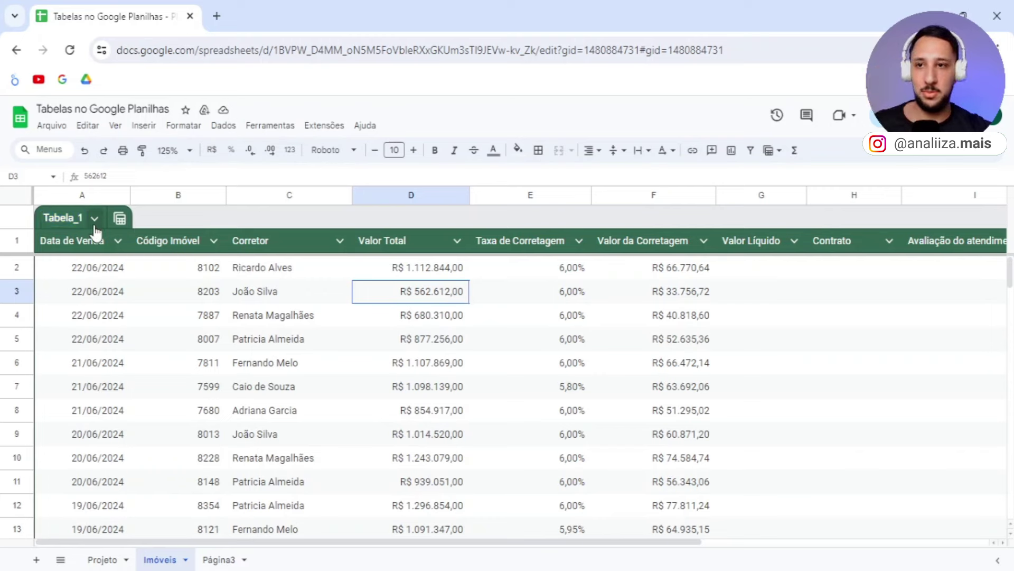
pyautogui.click(70, 216)
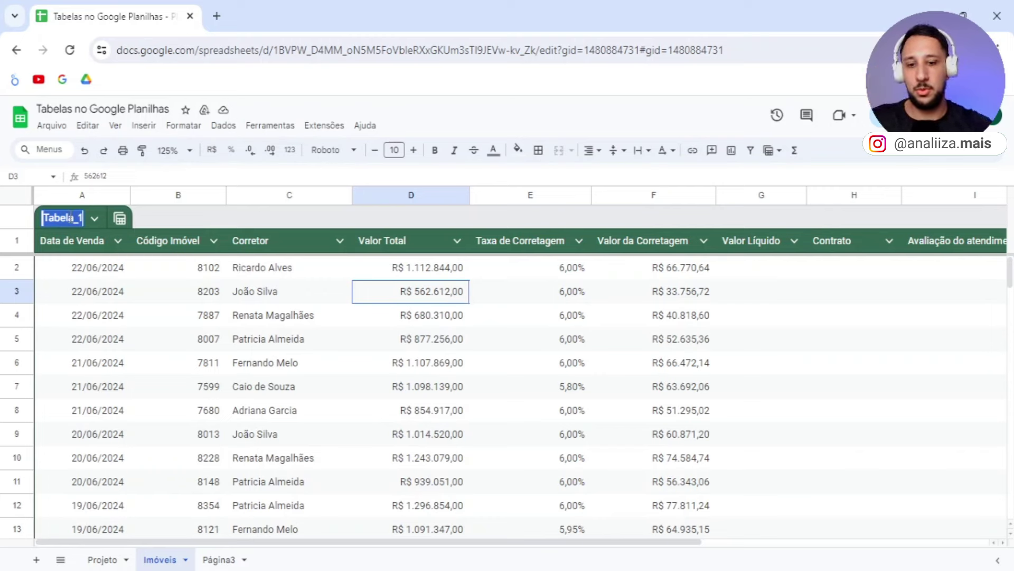
pyautogui.write('Im')
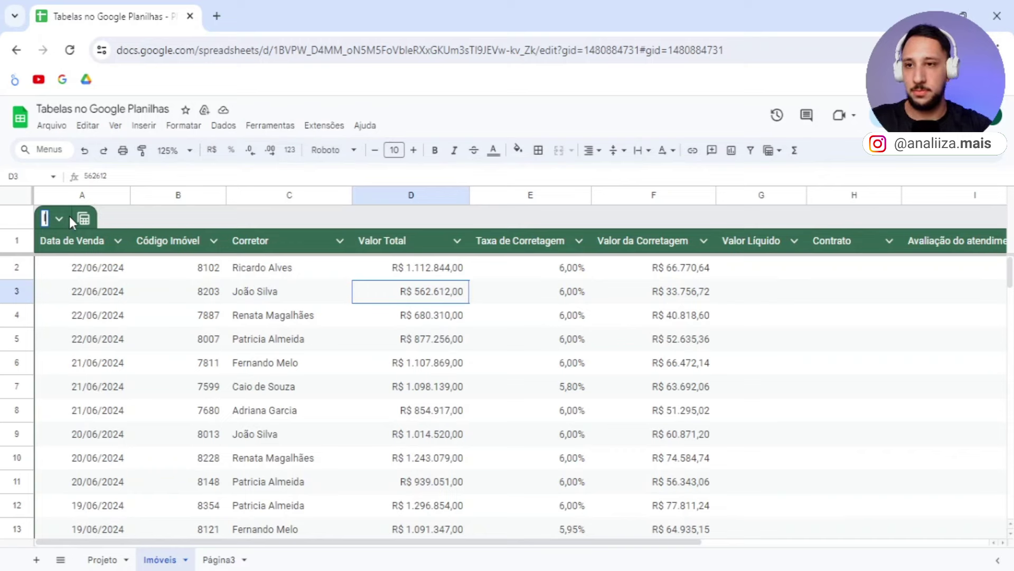
pyautogui.write('óveis')
pyautogui.press('Return')
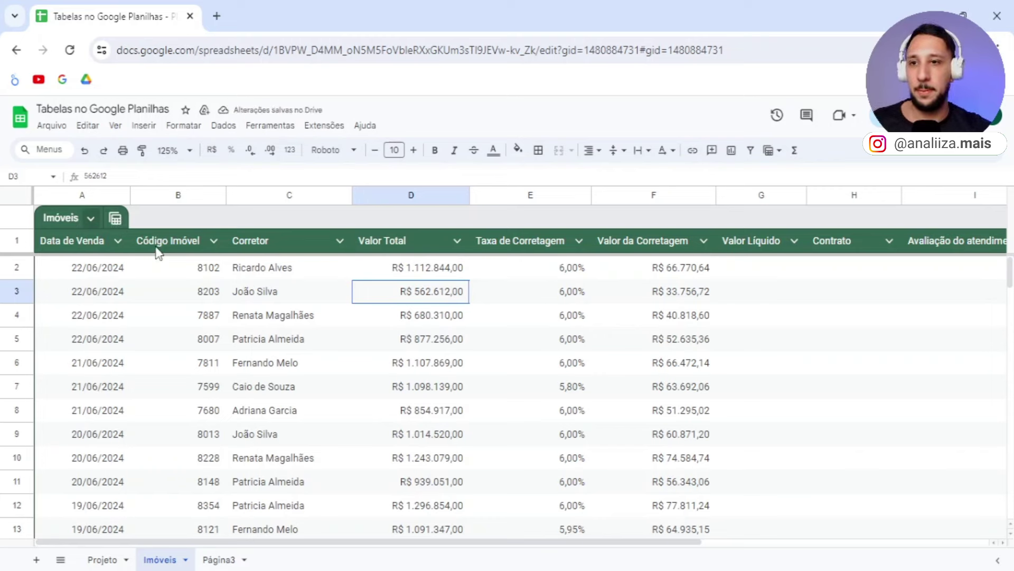
# - Set the Data de Venda column type to Data
pyautogui.click(118, 242)
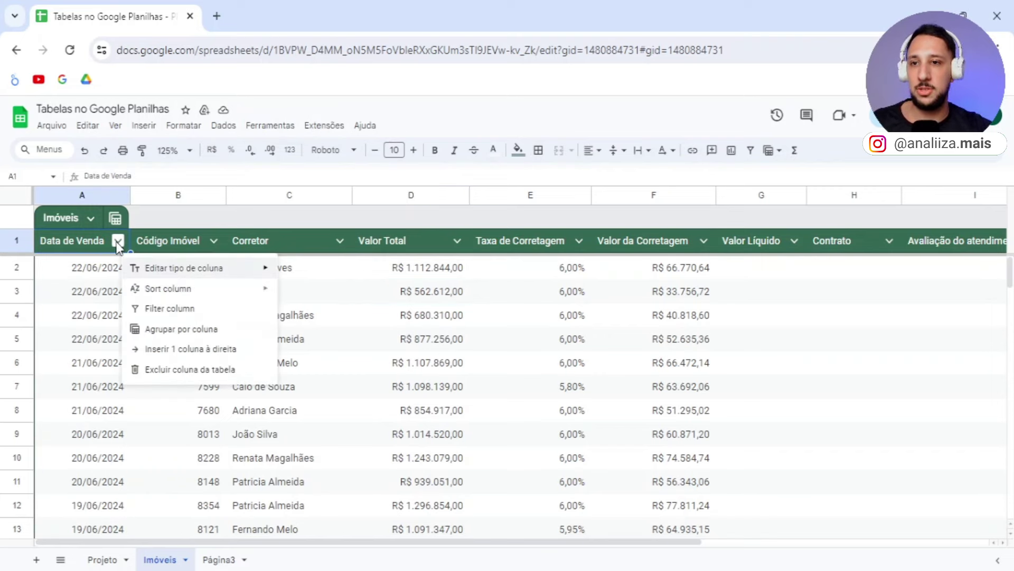
pyautogui.moveTo(184, 268)
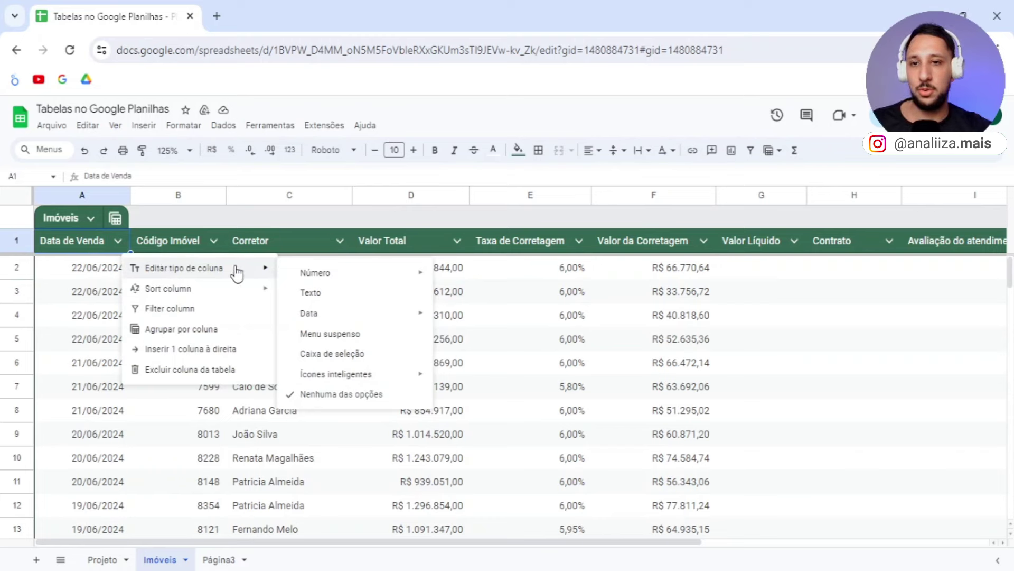
pyautogui.moveTo(310, 312)
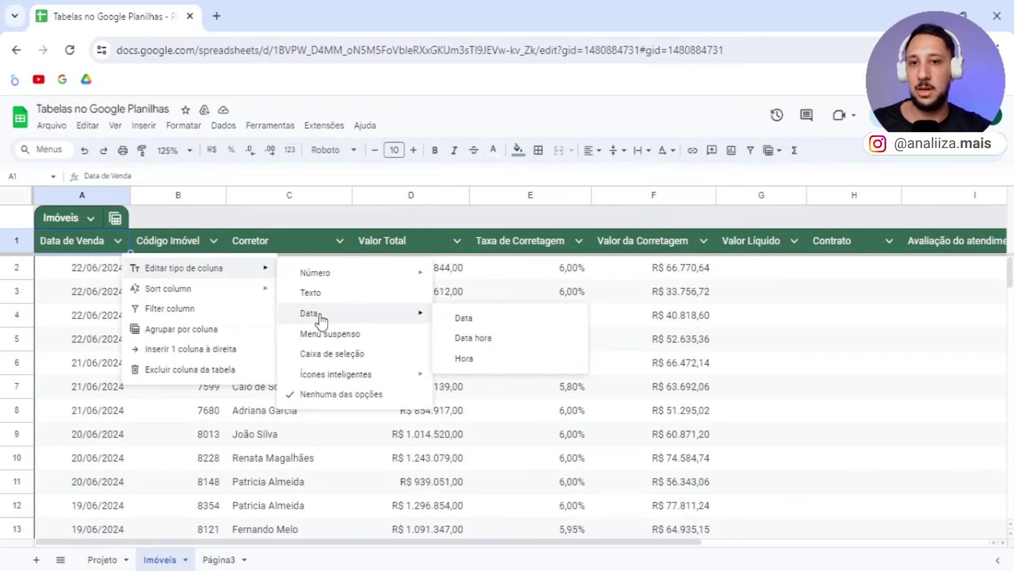
pyautogui.click(478, 320)
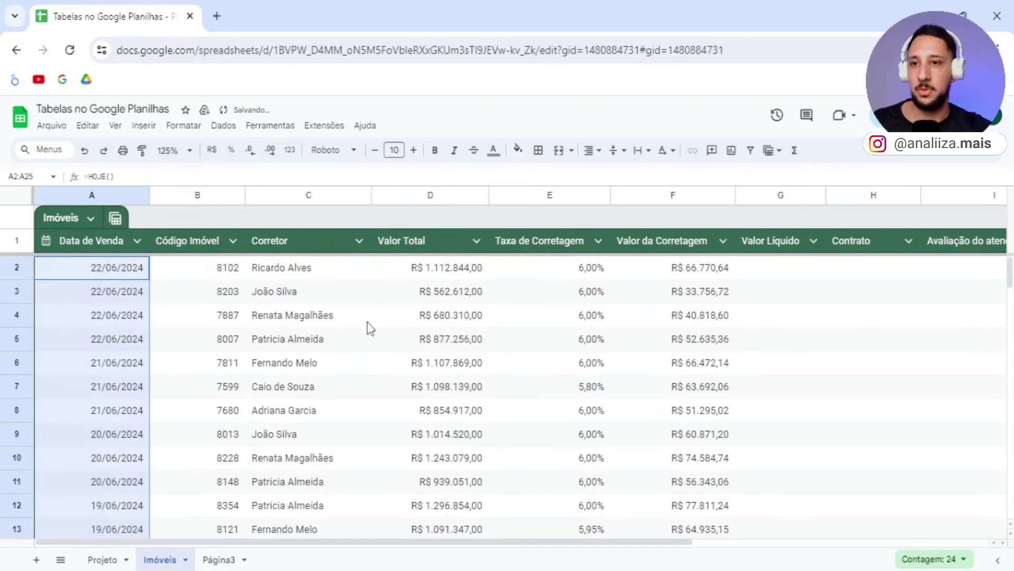
pyautogui.click(101, 271)
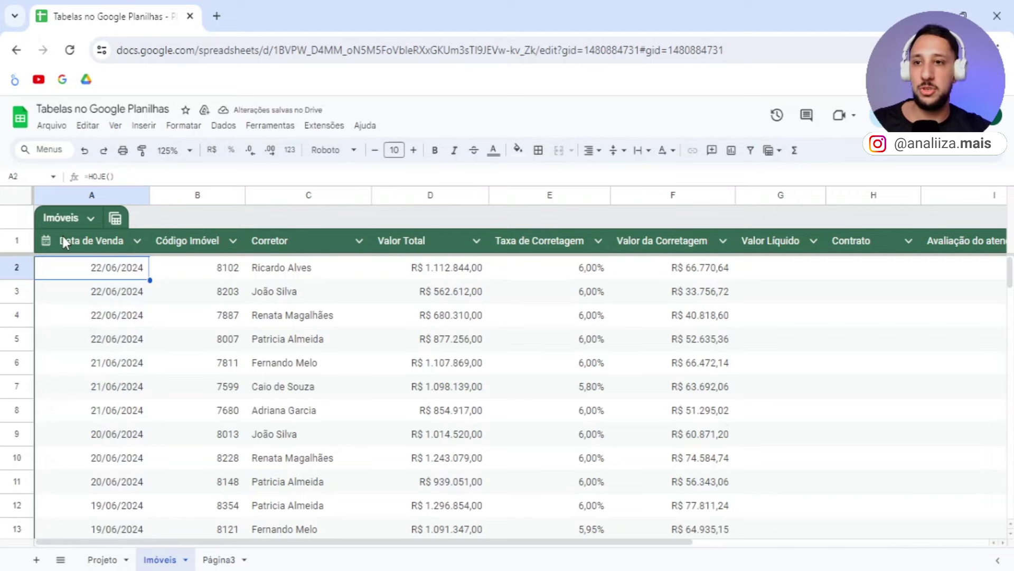
# - Insert a new row 26 below row 25 and clear its copied date in A26
pyautogui.scroll(-7, 69, 248)
pyautogui.scroll(2, 100, 275)
pyautogui.scroll(2, 117, 343)
pyautogui.scroll(-2, 117, 396)
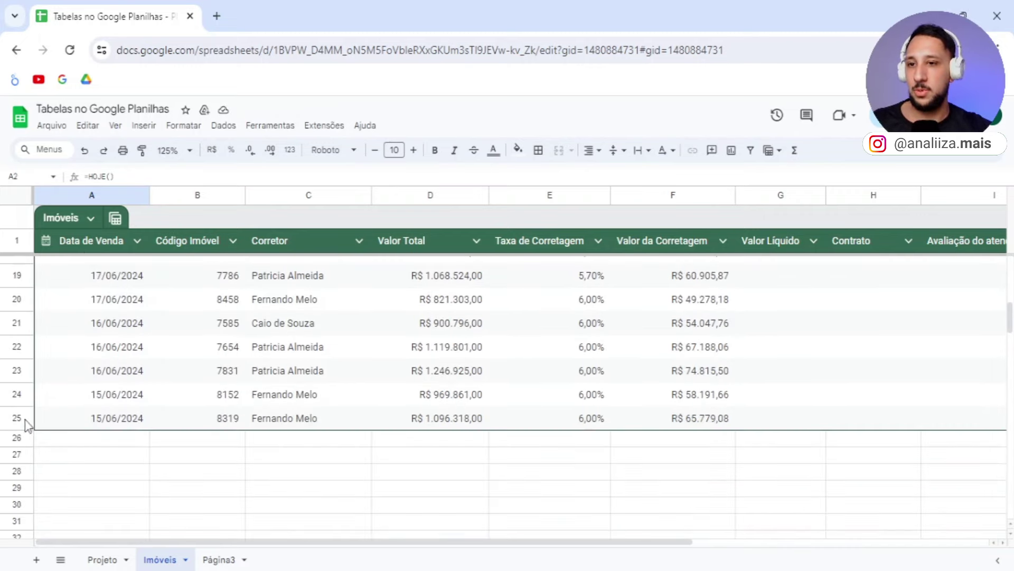
pyautogui.rightClick(17, 420)
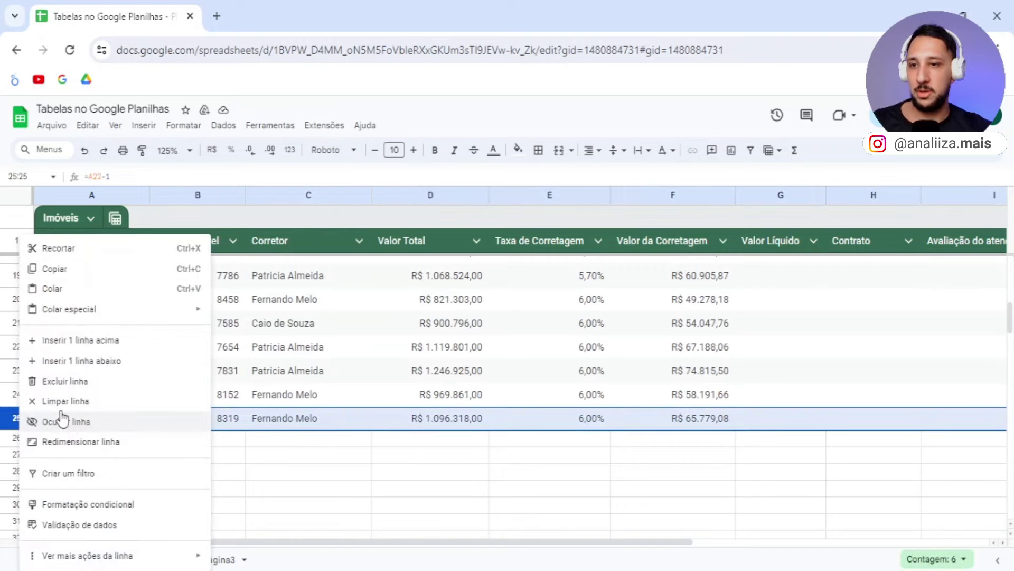
pyautogui.click(85, 363)
pyautogui.click(177, 422)
pyautogui.scroll(-2, 170, 438)
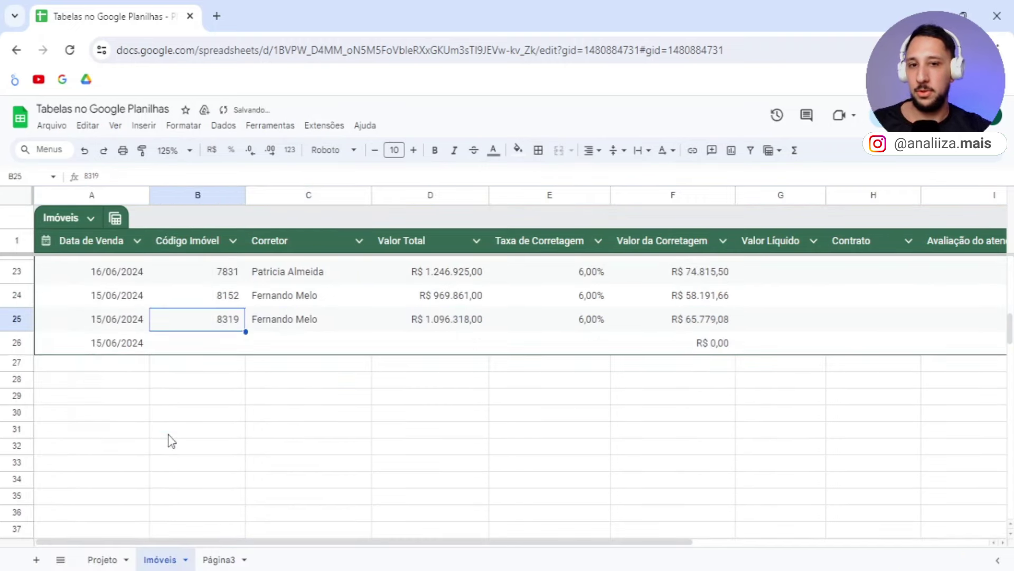
pyautogui.scroll(2, 259, 428)
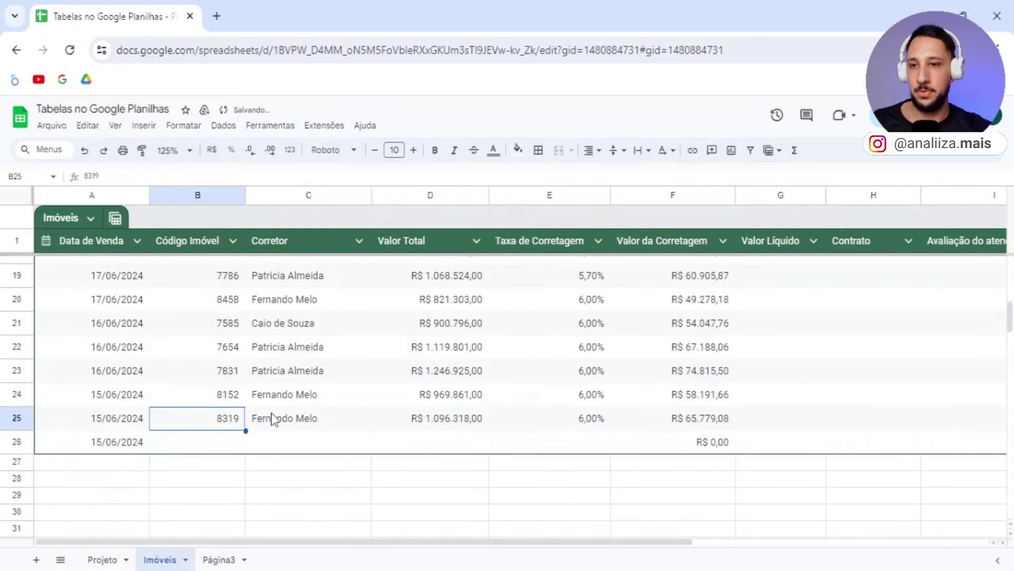
pyautogui.click(127, 447)
pyautogui.press('Delete')
pyautogui.click(284, 466)
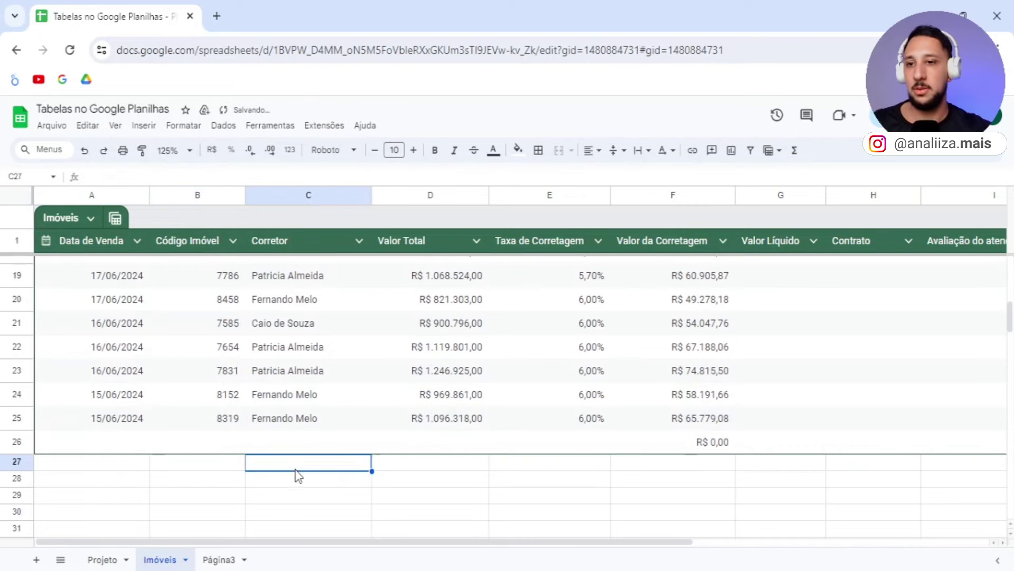
# - Turn on Mostrar marcadores de posição so A26 shows a dd/mm/yyyy placeholder
pyautogui.click(137, 241)
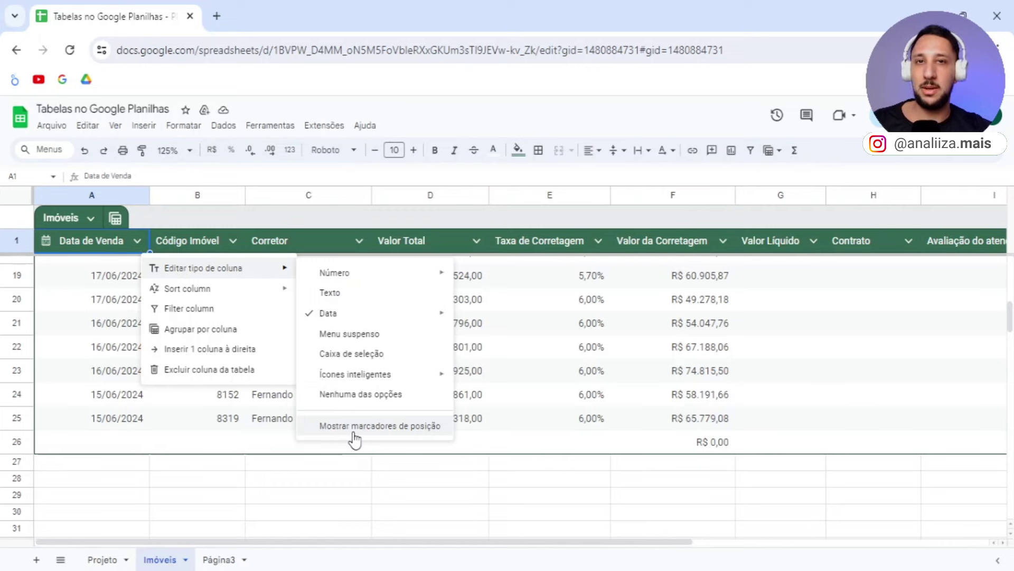
pyautogui.click(370, 431)
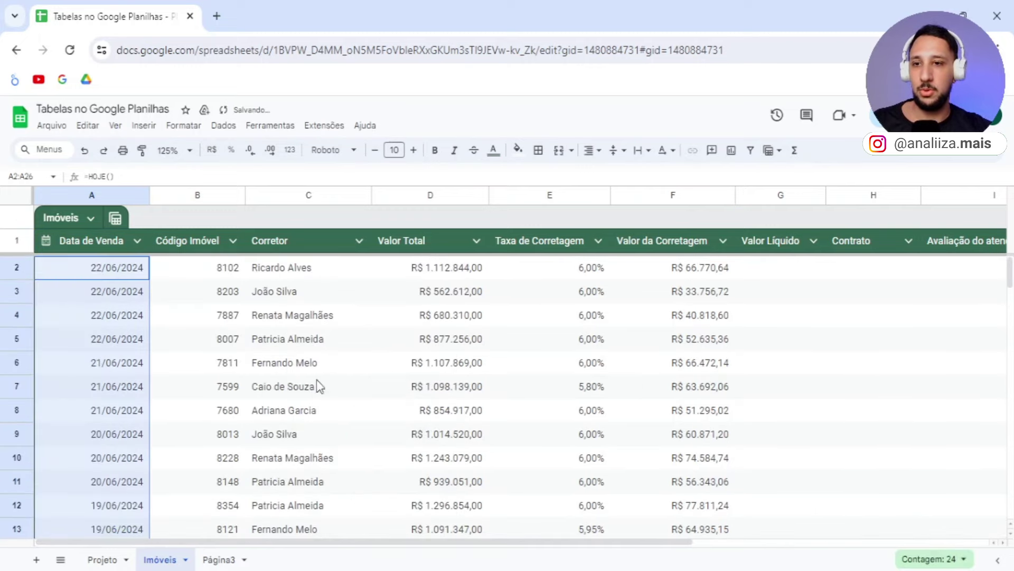
pyautogui.scroll(-7, 319, 386)
pyautogui.click(192, 416)
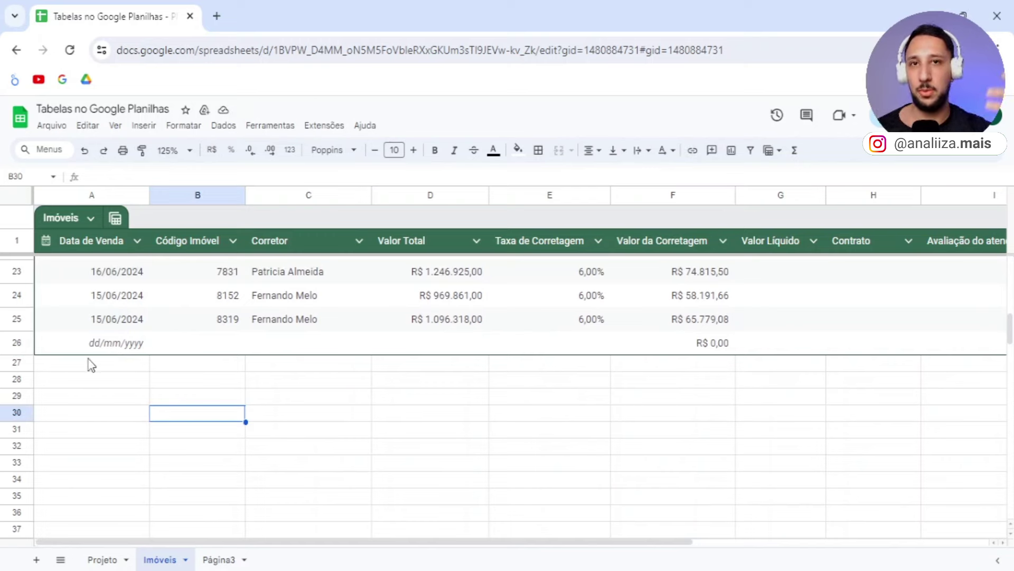
pyautogui.scroll(2, 123, 365)
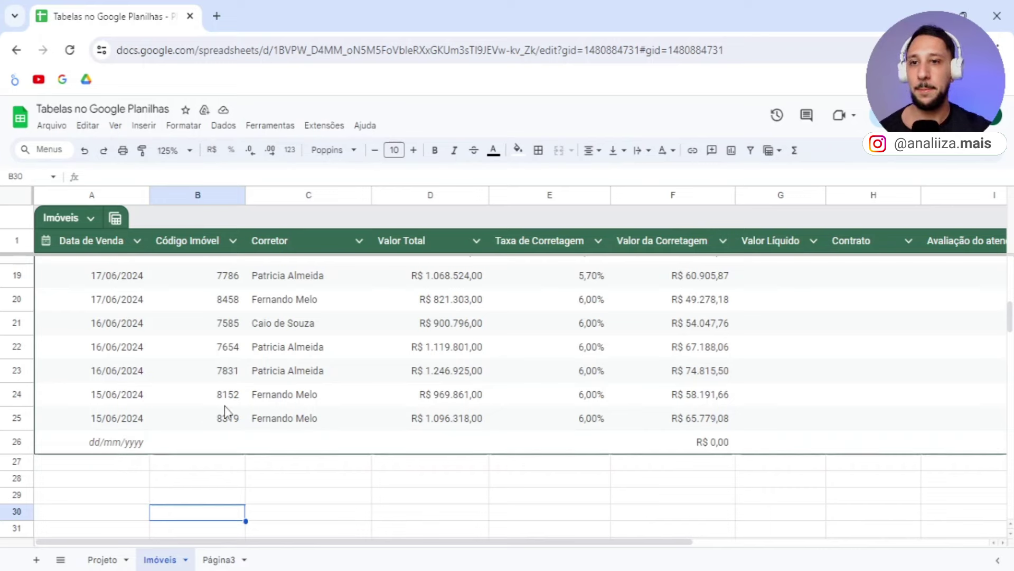
pyautogui.click(119, 445)
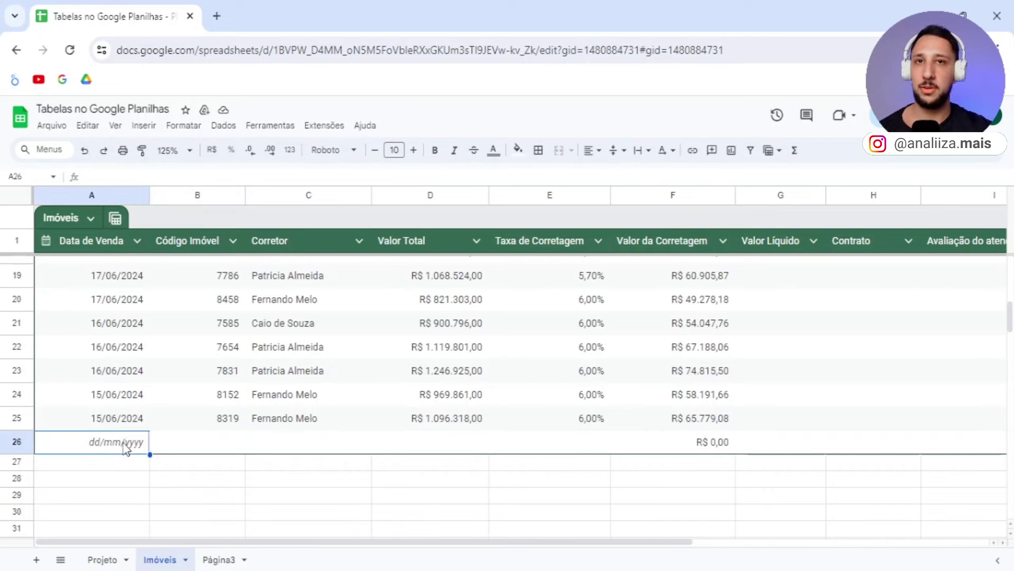
# - Set Código Imóvel to a Número column and Corretor to a Pessoas smart-chip column
pyautogui.click(233, 243)
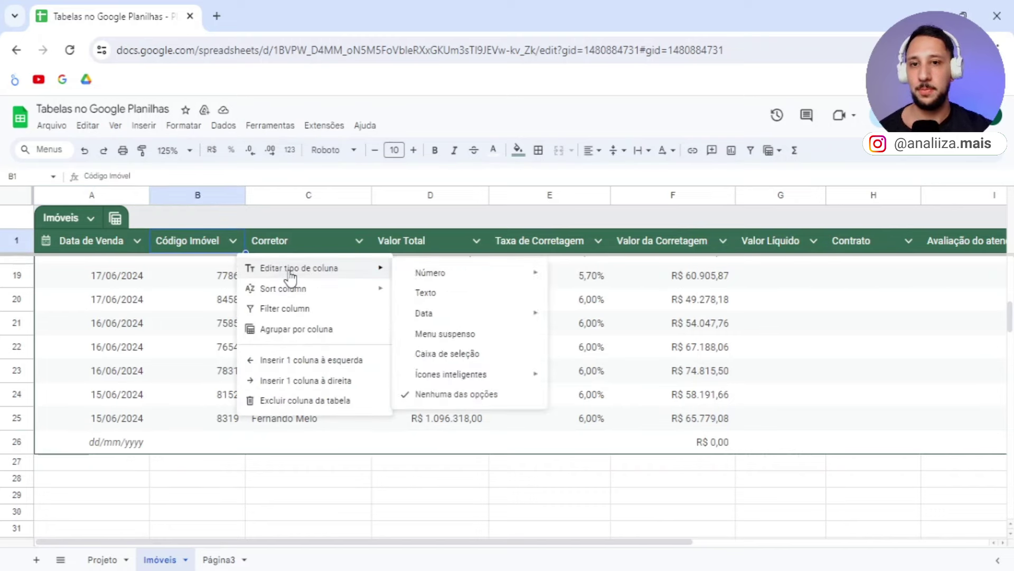
pyautogui.moveTo(430, 272)
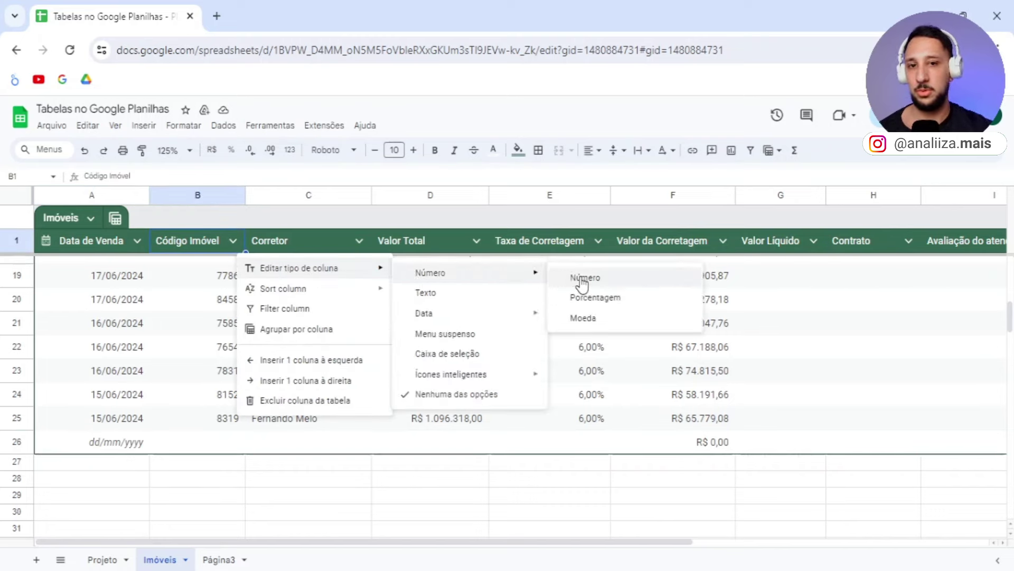
pyautogui.click(584, 278)
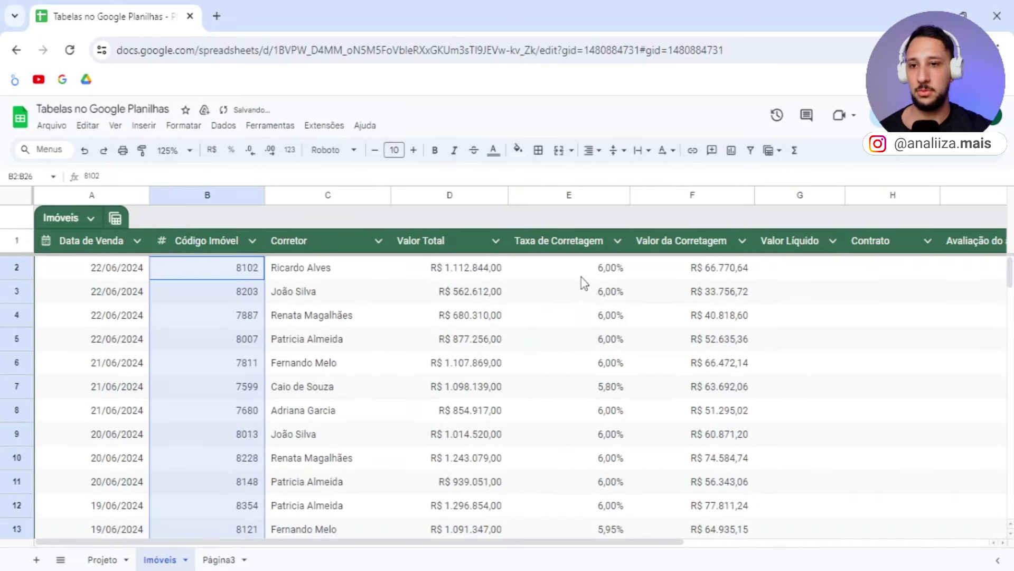
pyautogui.click(379, 242)
pyautogui.moveTo(445, 268)
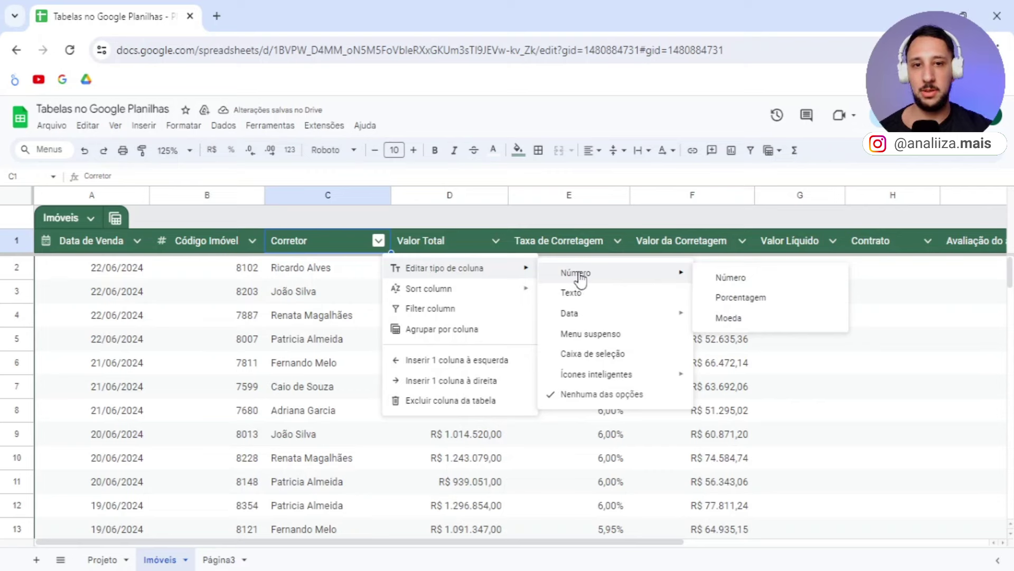
pyautogui.moveTo(596, 374)
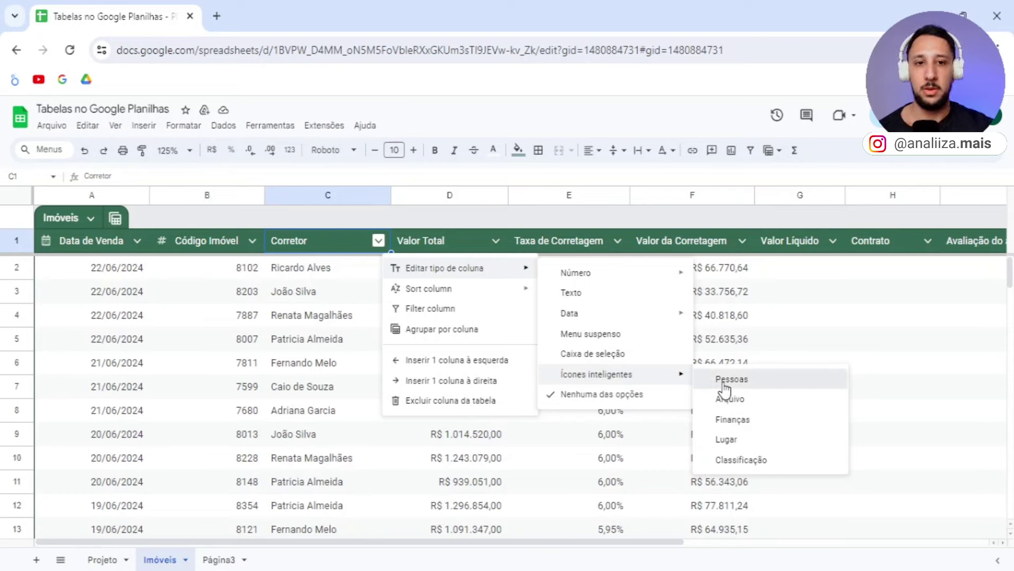
pyautogui.click(725, 383)
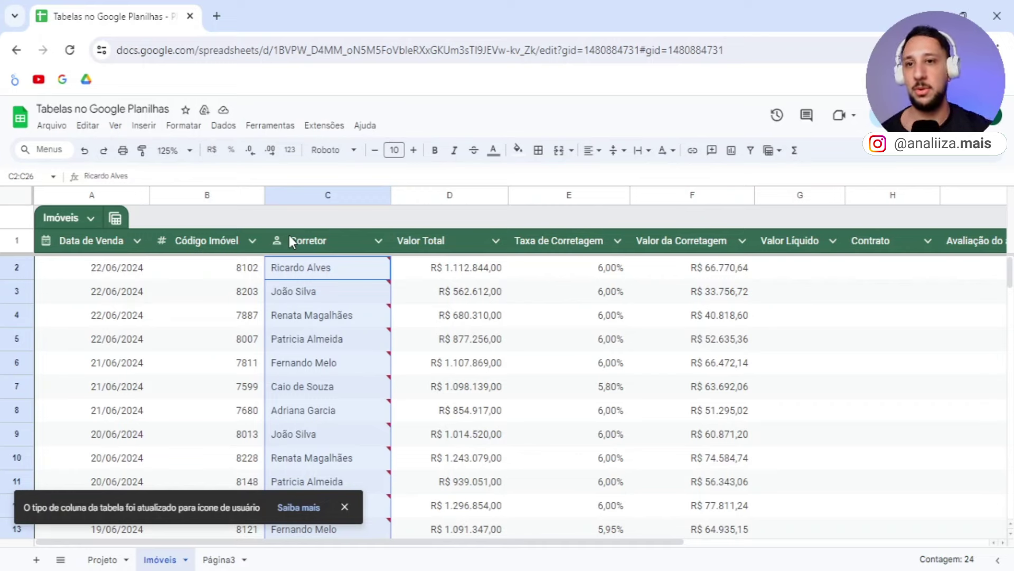
# - Change Corretor back to plain text and make Valor Total a currency column with placeholders
pyautogui.click(379, 241)
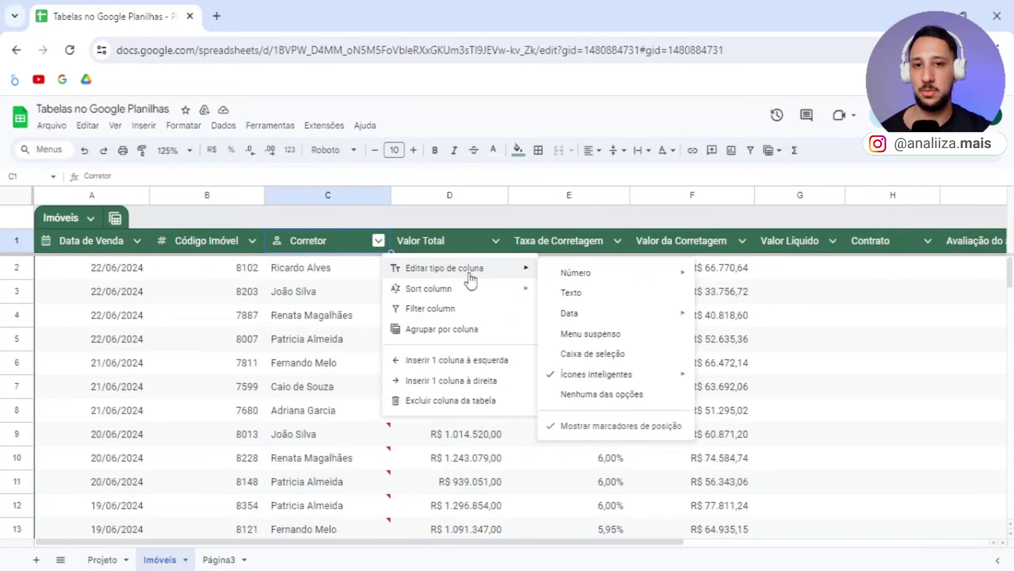
pyautogui.click(589, 297)
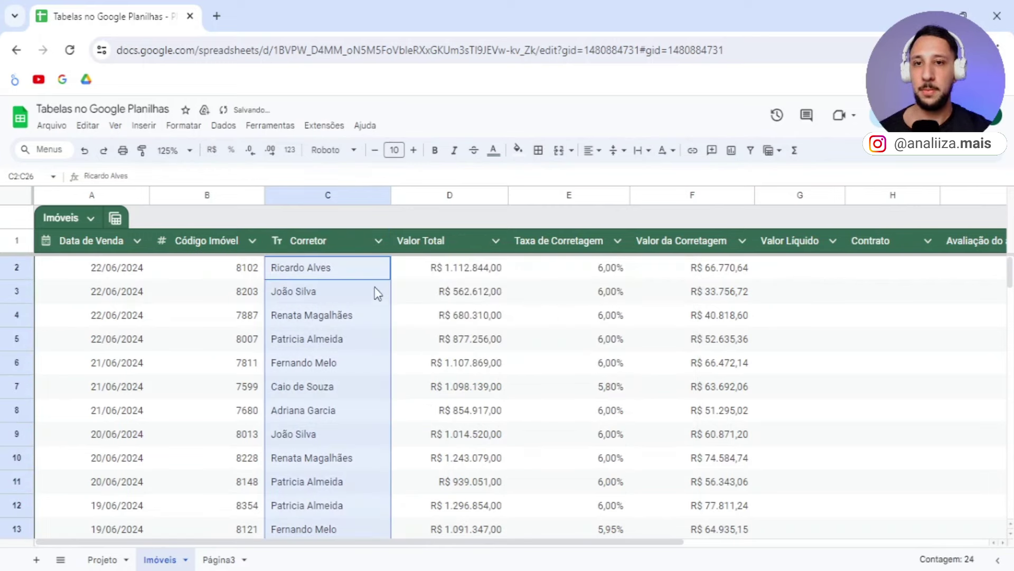
pyautogui.click(495, 241)
pyautogui.moveTo(561, 268)
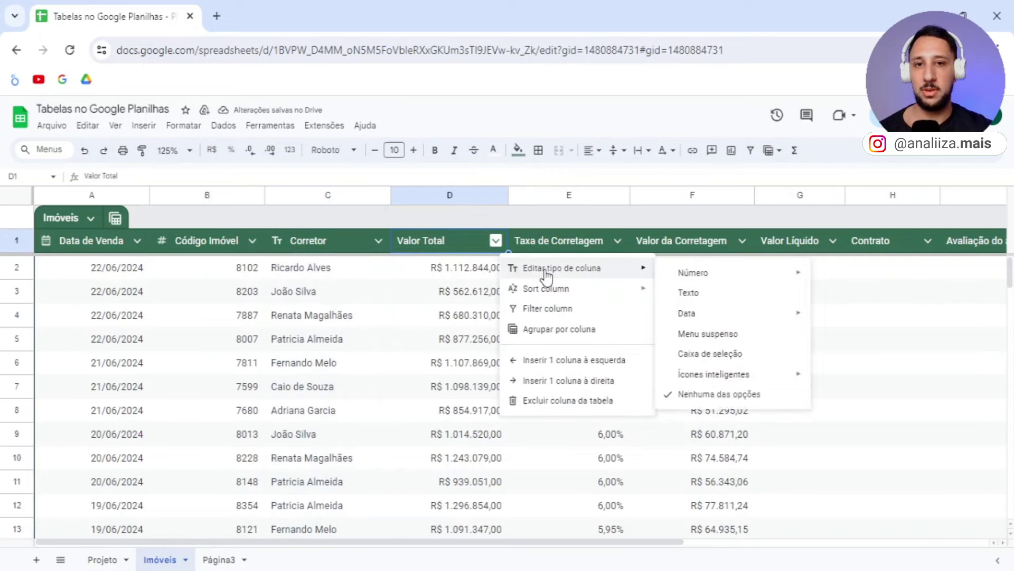
pyautogui.moveTo(693, 273)
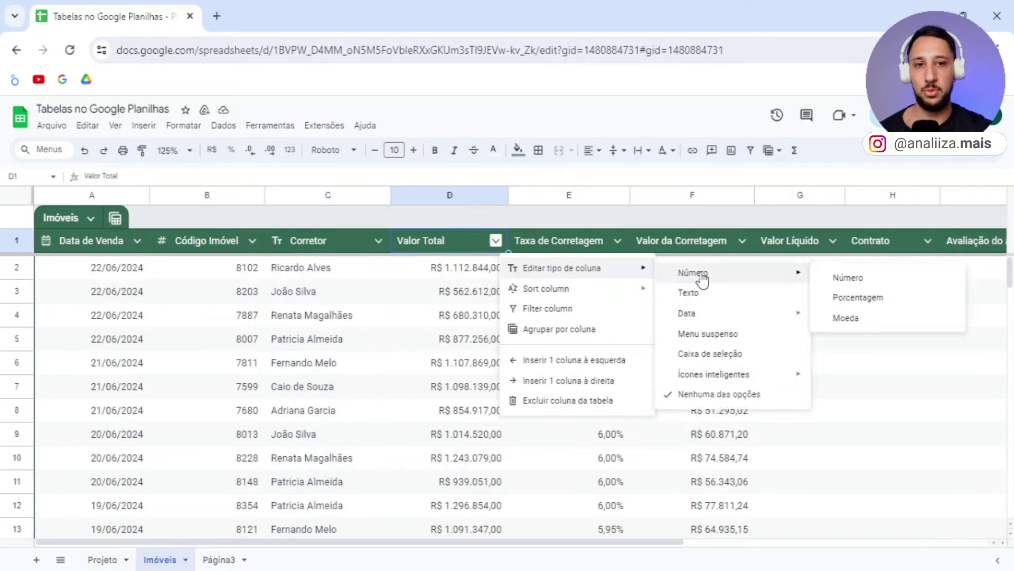
pyautogui.click(869, 320)
pyautogui.scroll(-2, 465, 323)
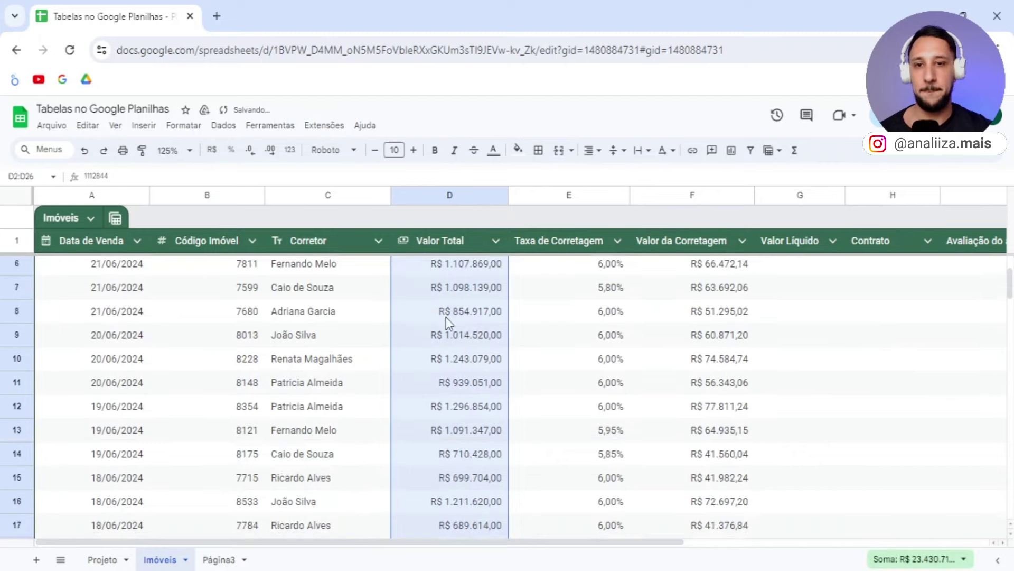
pyautogui.scroll(-8, 474, 329)
pyautogui.scroll(2, 457, 297)
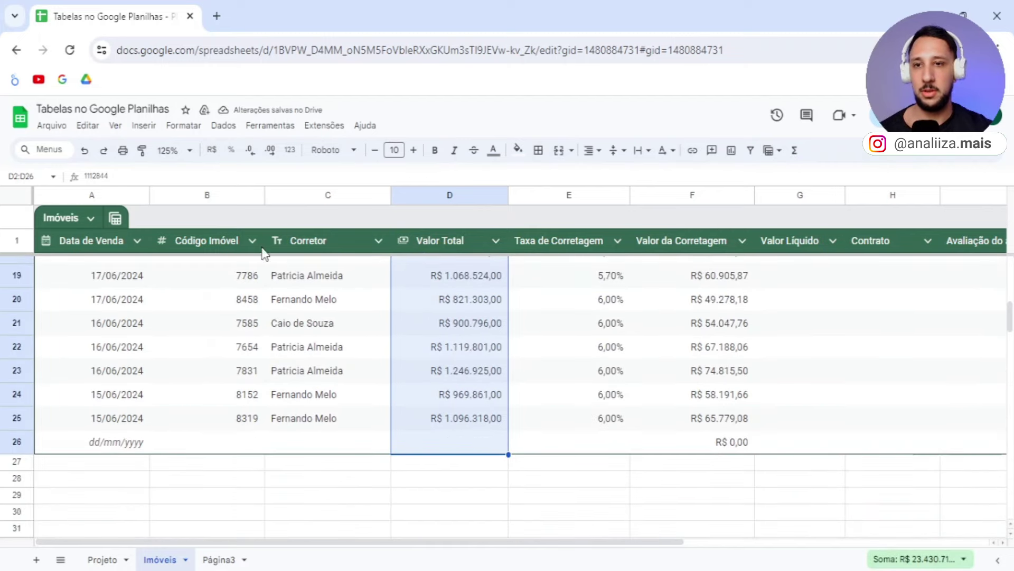
pyautogui.click(495, 242)
pyautogui.moveTo(563, 268)
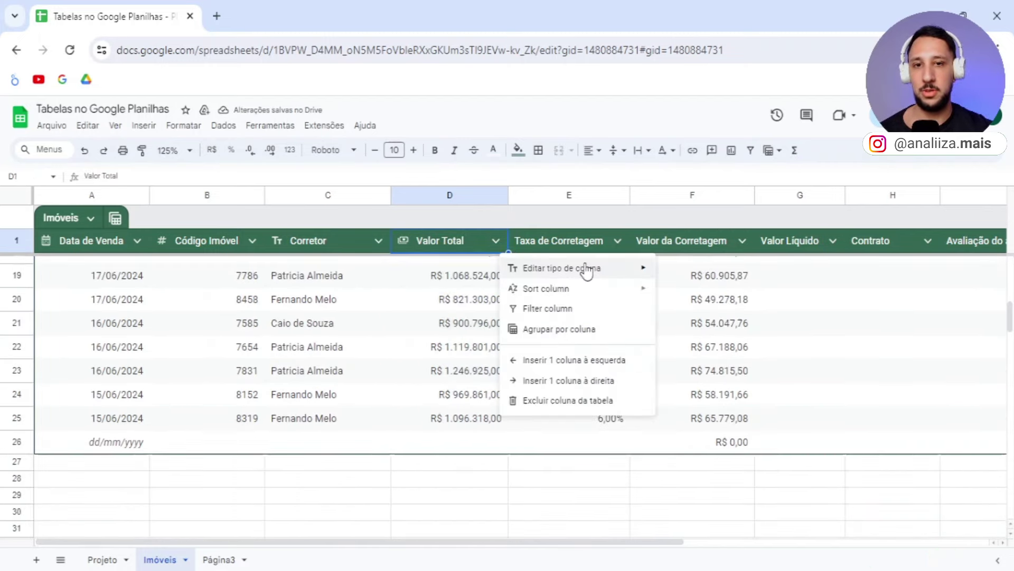
pyautogui.click(769, 425)
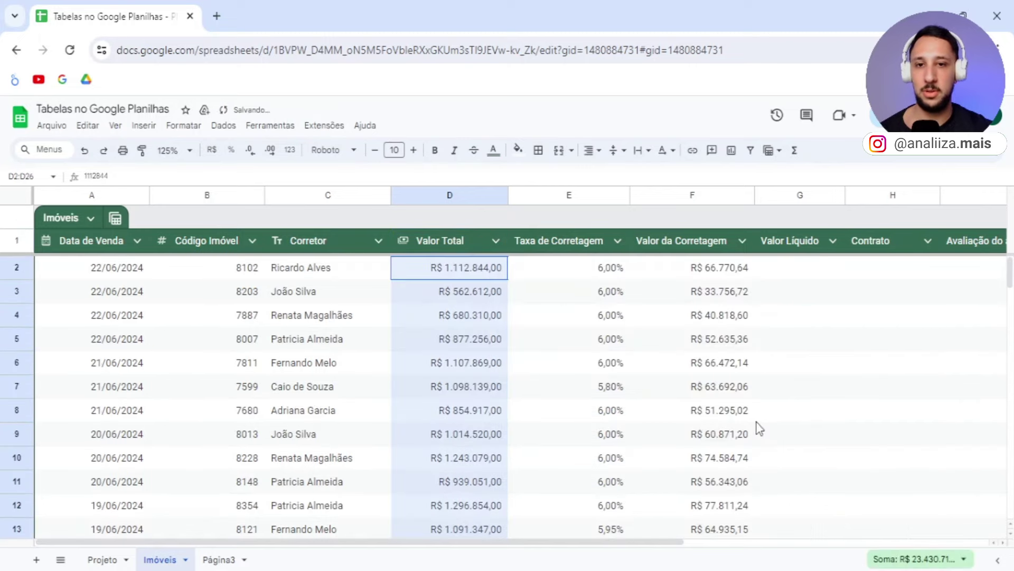
pyautogui.scroll(-7, 503, 352)
pyautogui.click(480, 381)
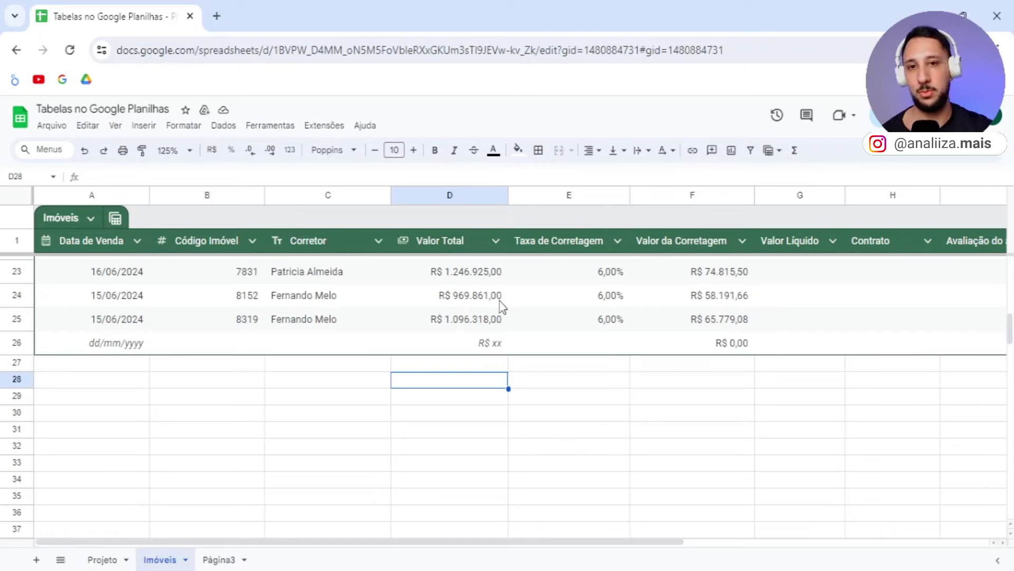
pyautogui.scroll(5, 565, 320)
pyautogui.scroll(2, 586, 296)
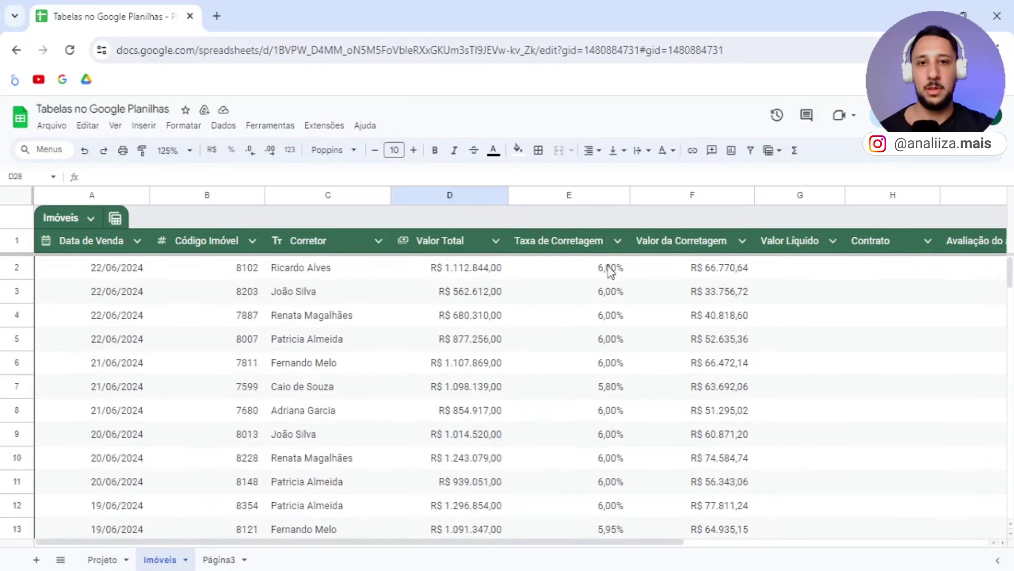
# - Make Taxa de Corretagem a Porcentagem column with one decimal, showing rates like 6% and 5,8%
pyautogui.click(617, 240)
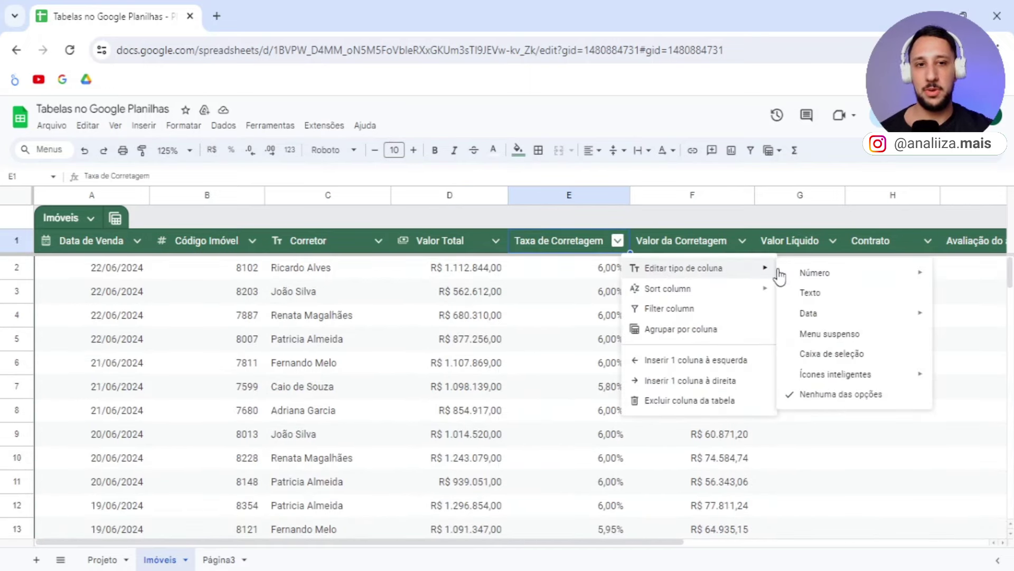
pyautogui.moveTo(814, 272)
pyautogui.click(685, 296)
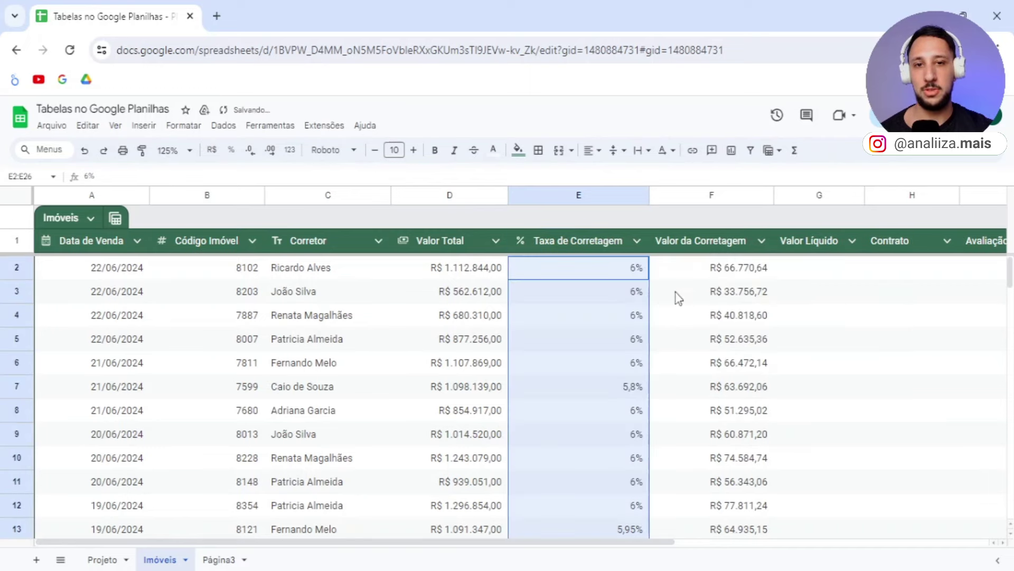
pyautogui.scroll(-5, 655, 322)
pyautogui.scroll(-3, 637, 350)
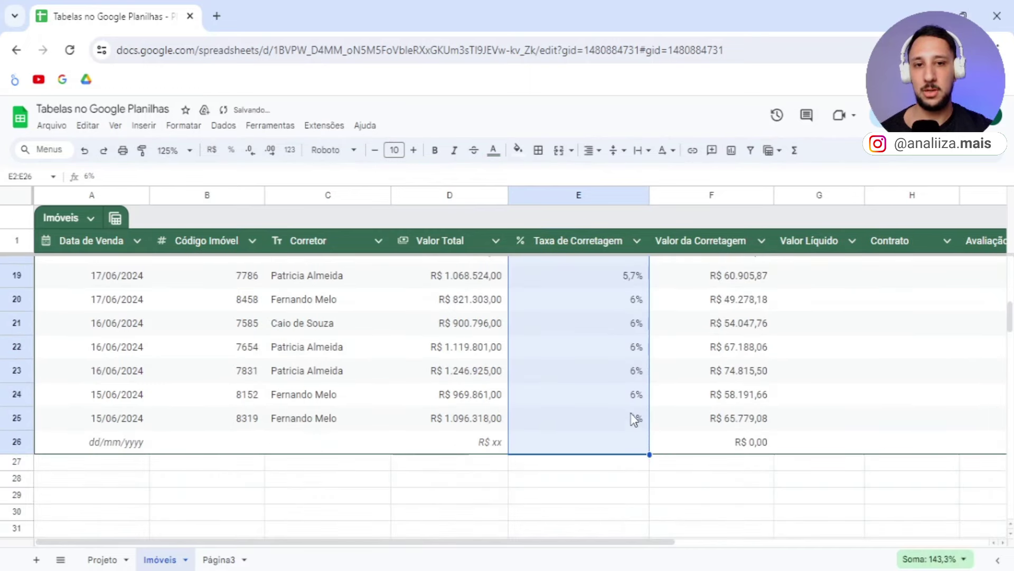
pyautogui.scroll(2, 636, 397)
pyautogui.click(270, 150)
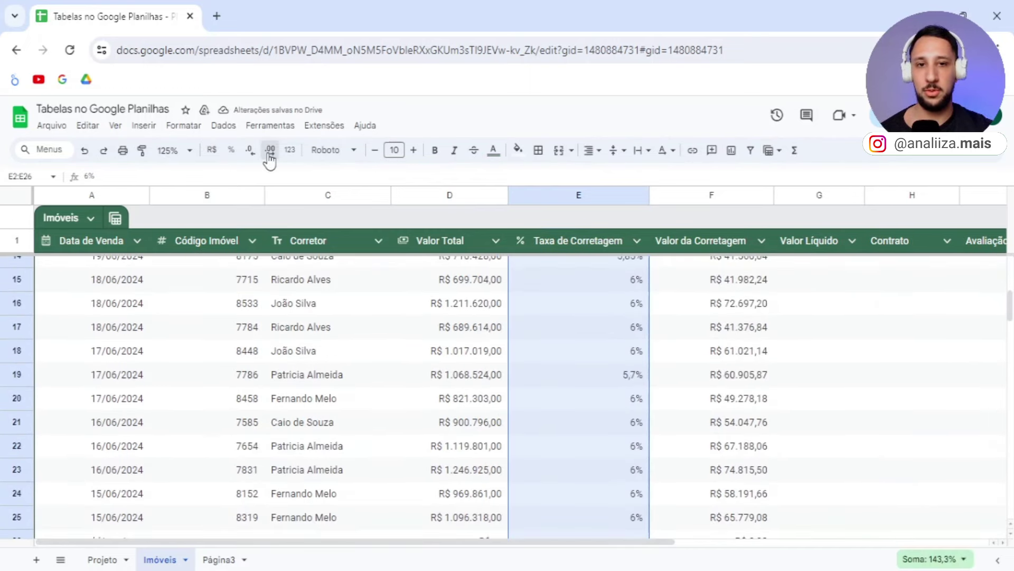
pyautogui.scroll(-3, 569, 334)
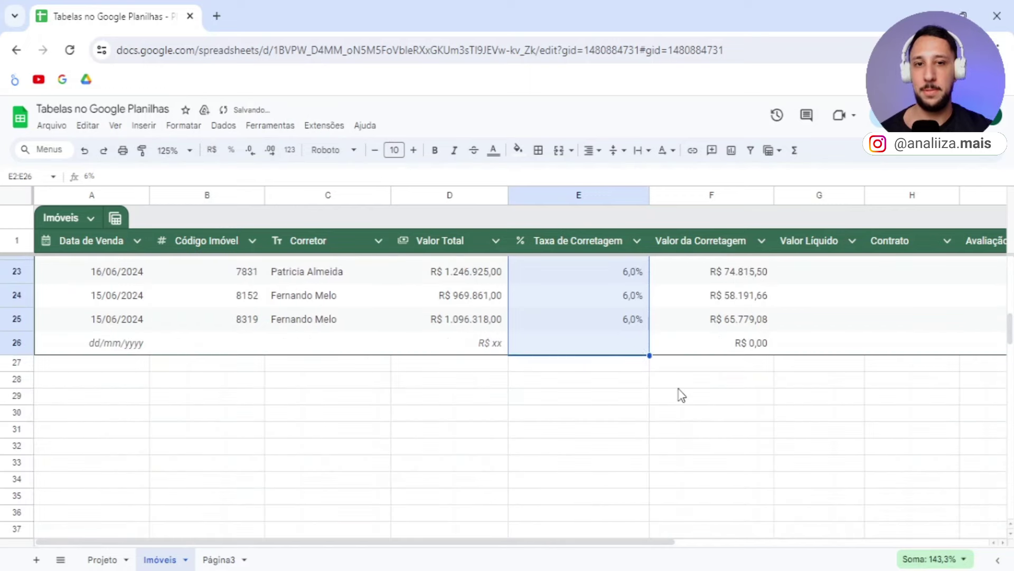
pyautogui.click(638, 241)
pyautogui.moveTo(702, 268)
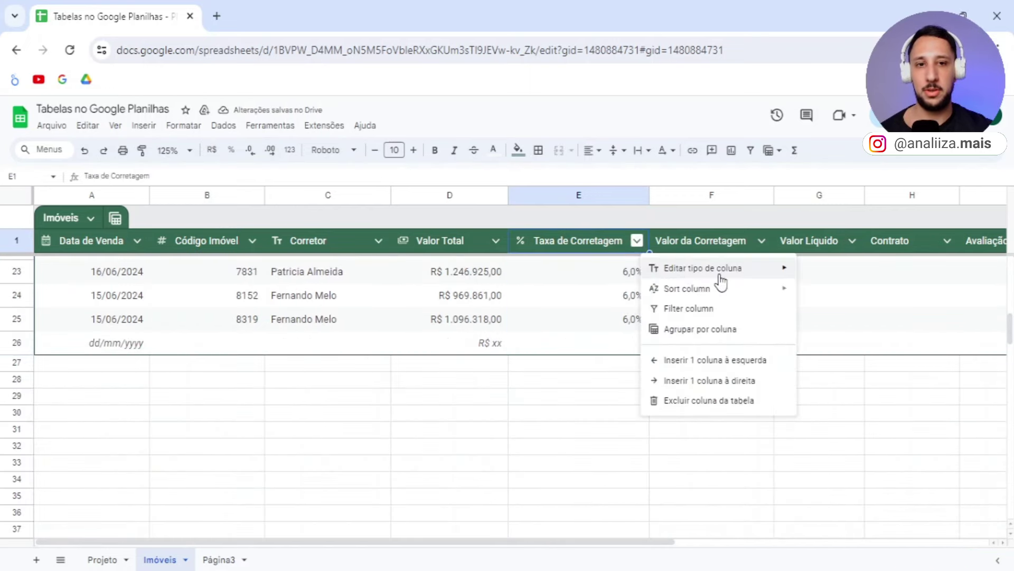
pyautogui.click(870, 429)
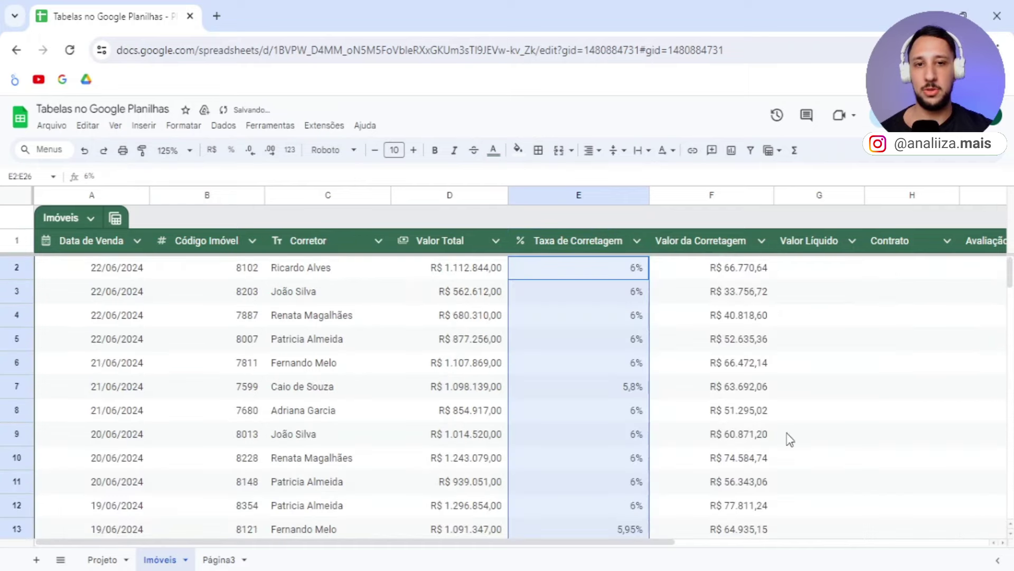
pyautogui.scroll(-5, 658, 469)
pyautogui.scroll(3, 658, 470)
pyautogui.scroll(4, 656, 475)
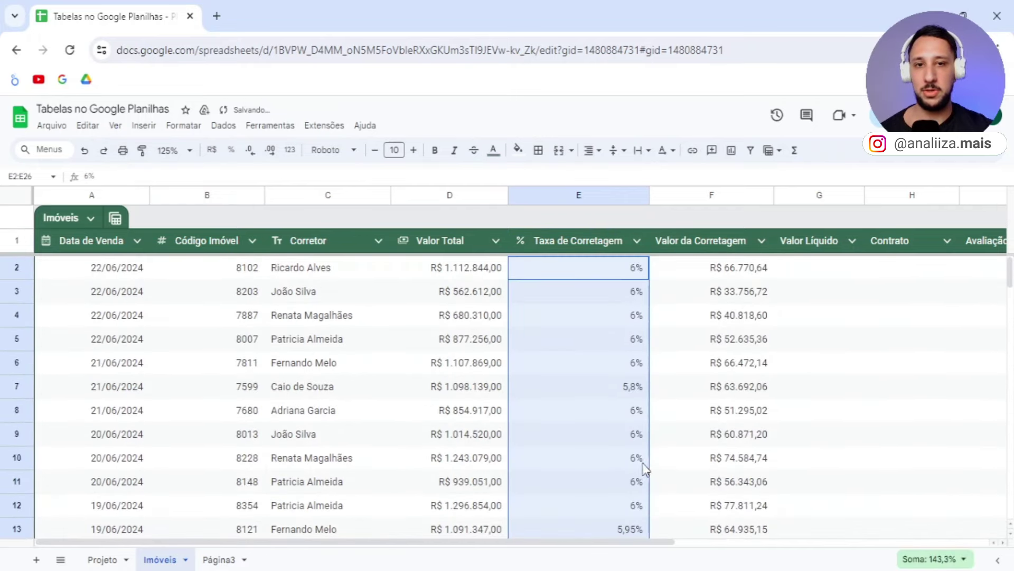
pyautogui.moveTo(585, 547); pyautogui.dragTo(793, 525)
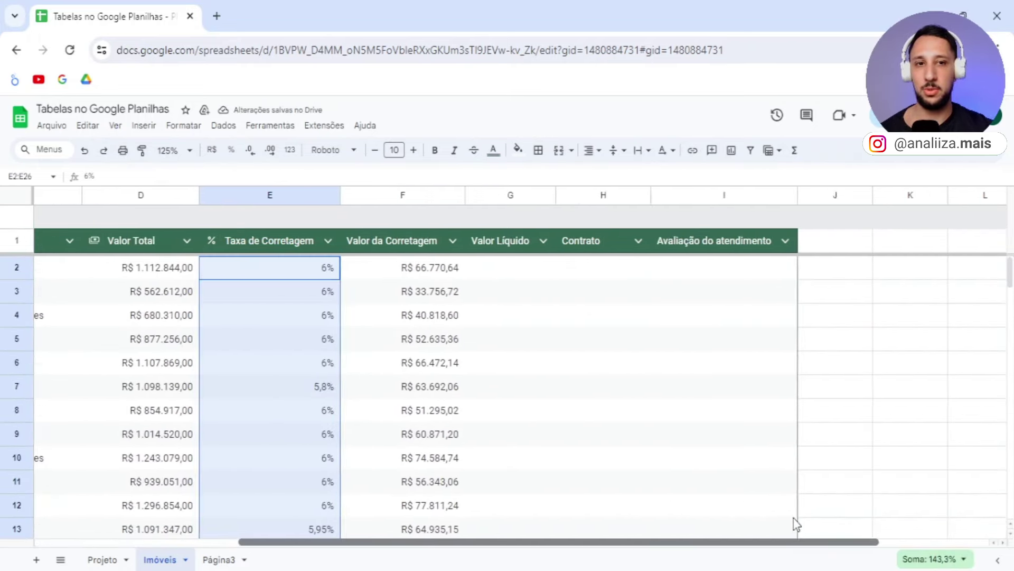
pyautogui.click(443, 244)
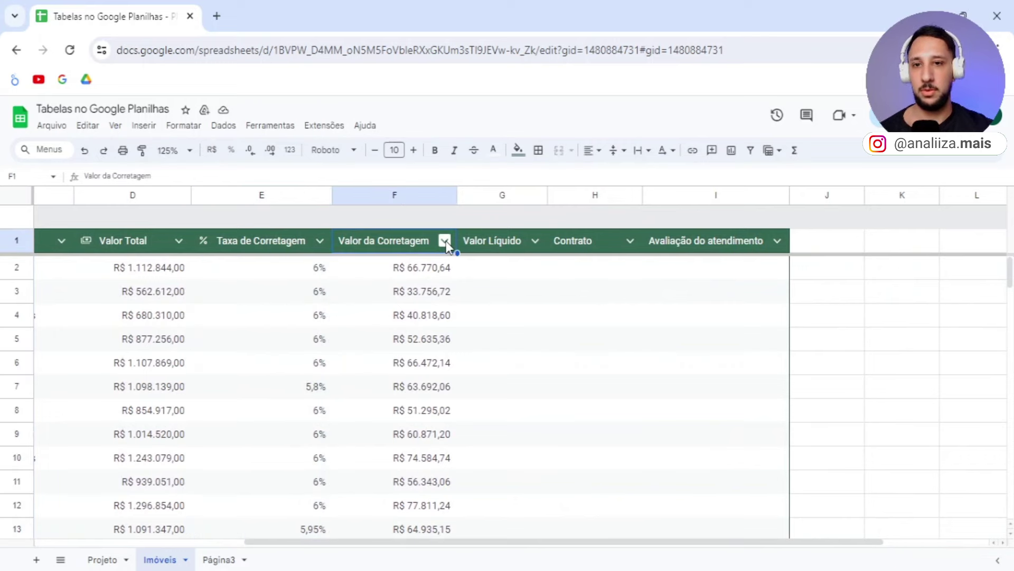
# - Set both Valor da Corretagem and Valor Líquido to the Moeda column type
pyautogui.click(445, 241)
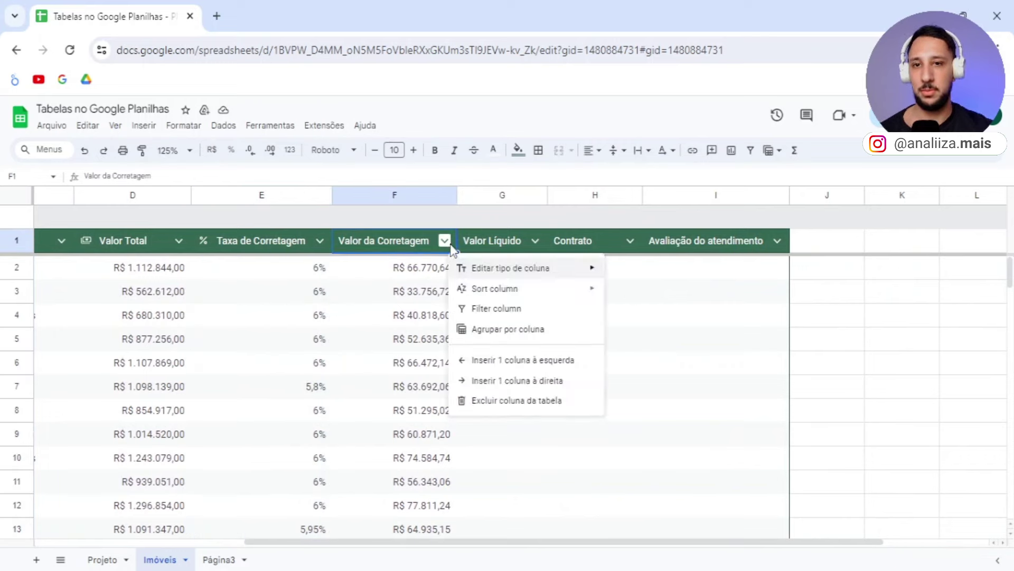
pyautogui.moveTo(511, 267)
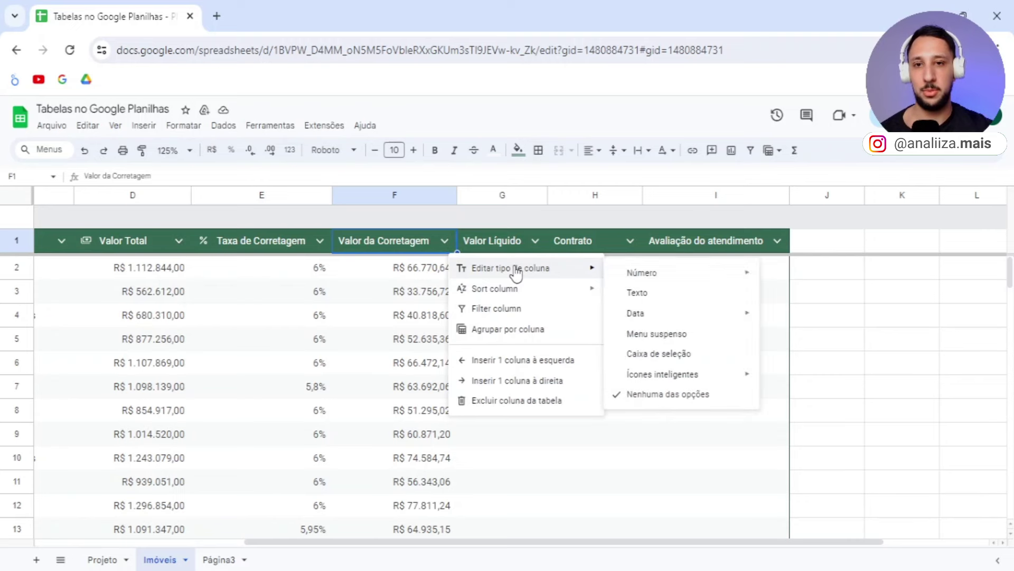
pyautogui.click(815, 319)
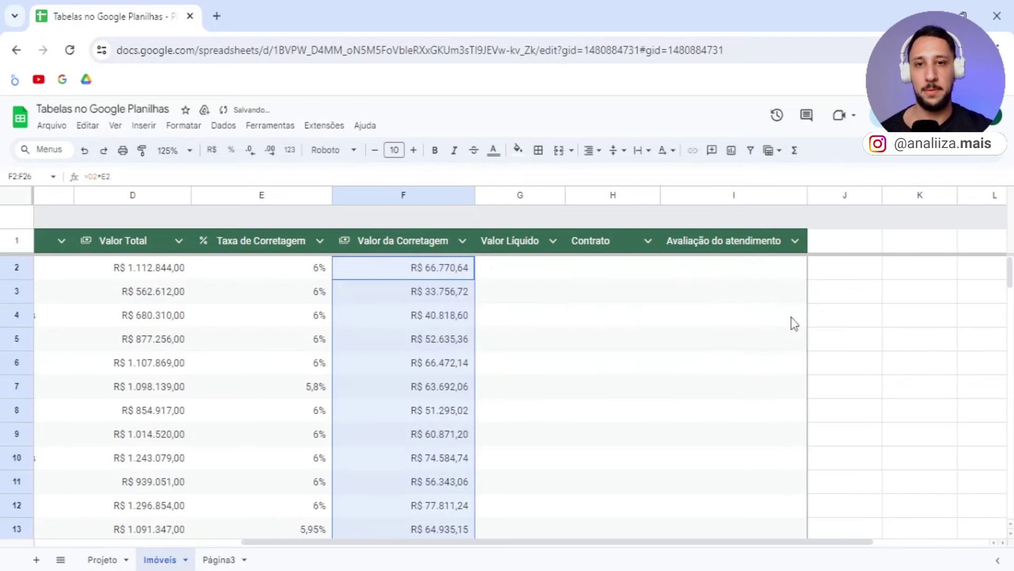
pyautogui.click(553, 241)
pyautogui.moveTo(618, 268)
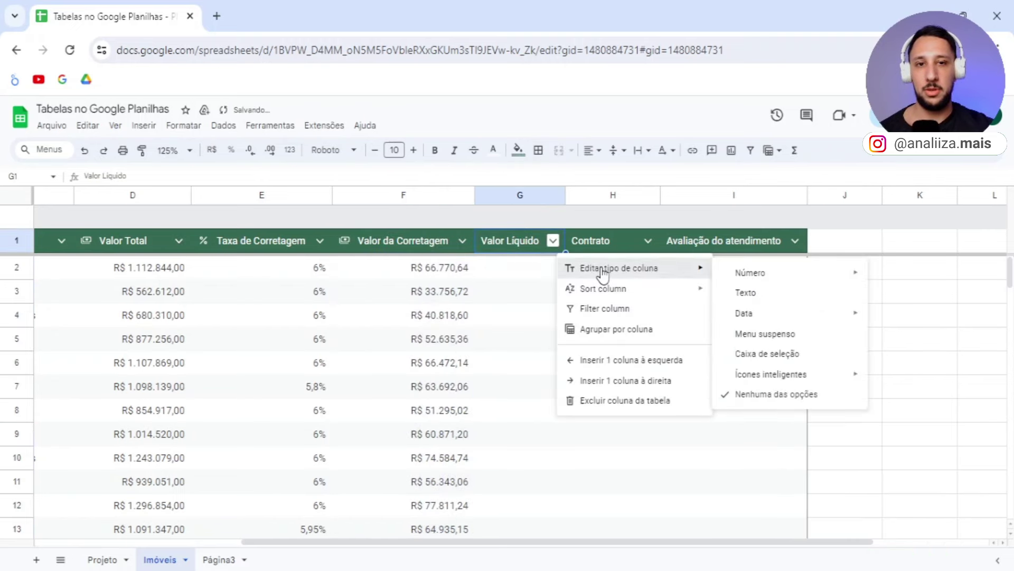
pyautogui.click(594, 320)
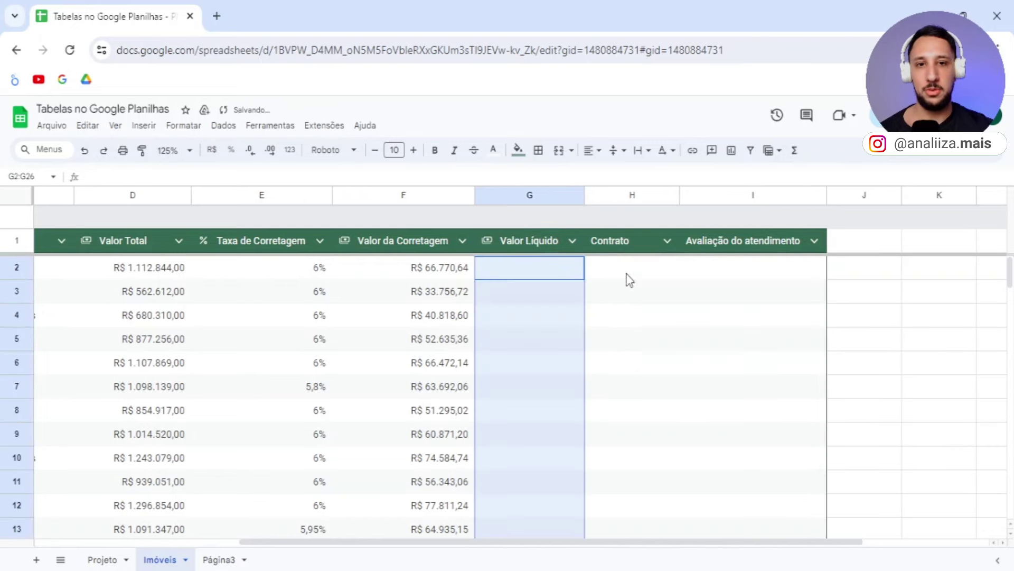
pyautogui.click(668, 241)
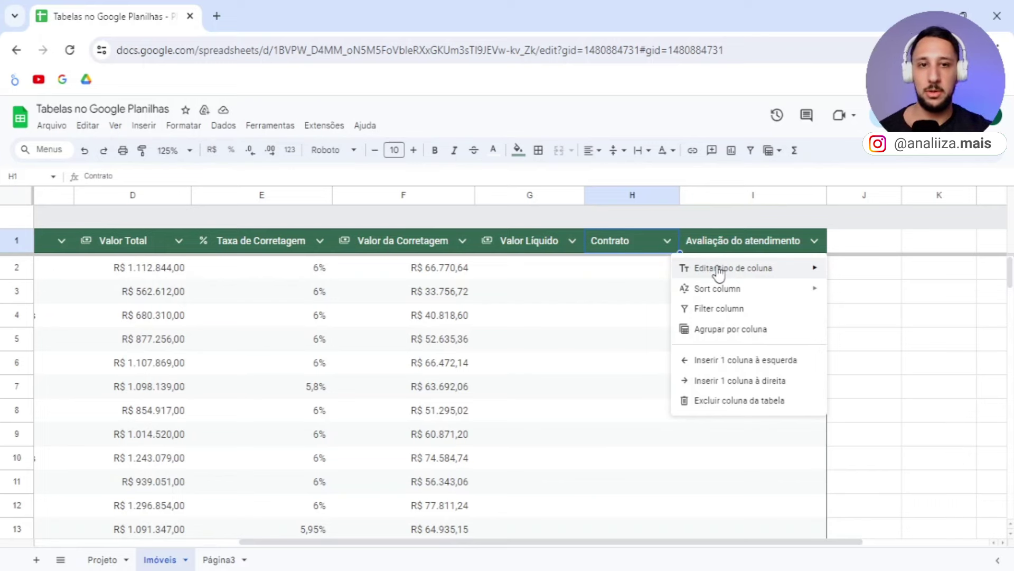
pyautogui.moveTo(734, 268)
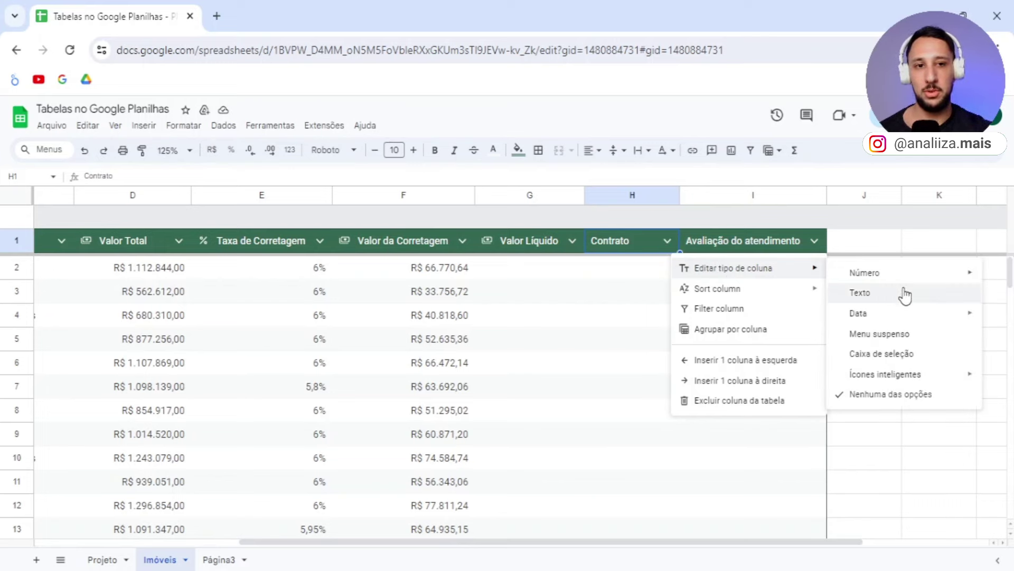
pyautogui.moveTo(886, 374)
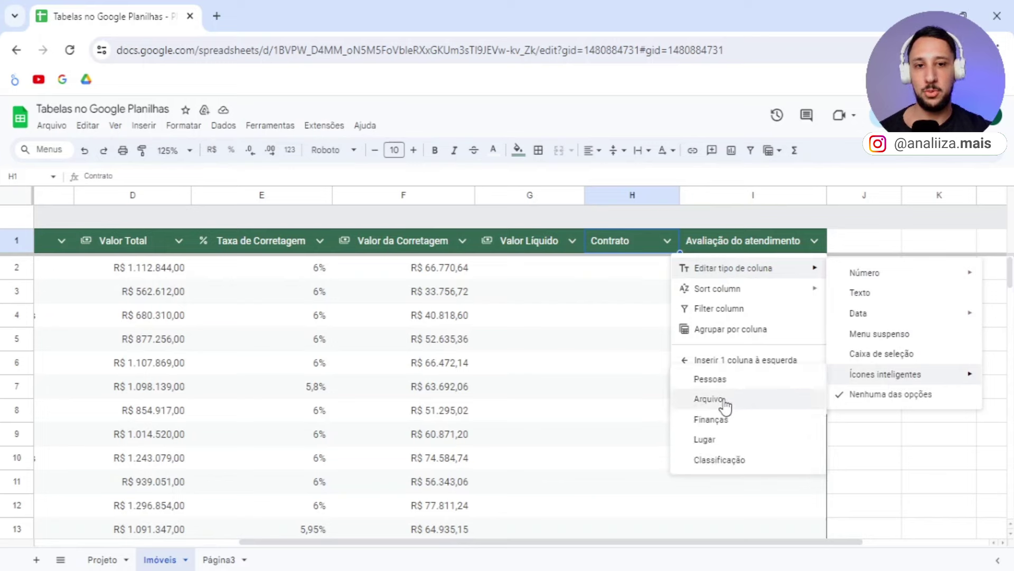
# - Set Contrato to Arquivo chips, show Valor Líquido placeholders, and Avaliação do atendimento to Classificação
pyautogui.click(725, 400)
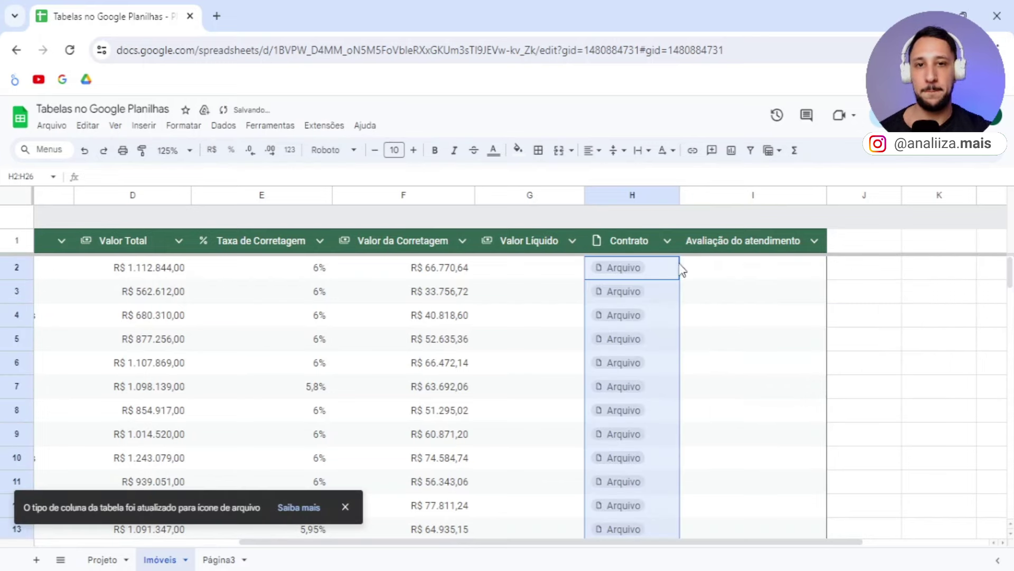
pyautogui.click(573, 240)
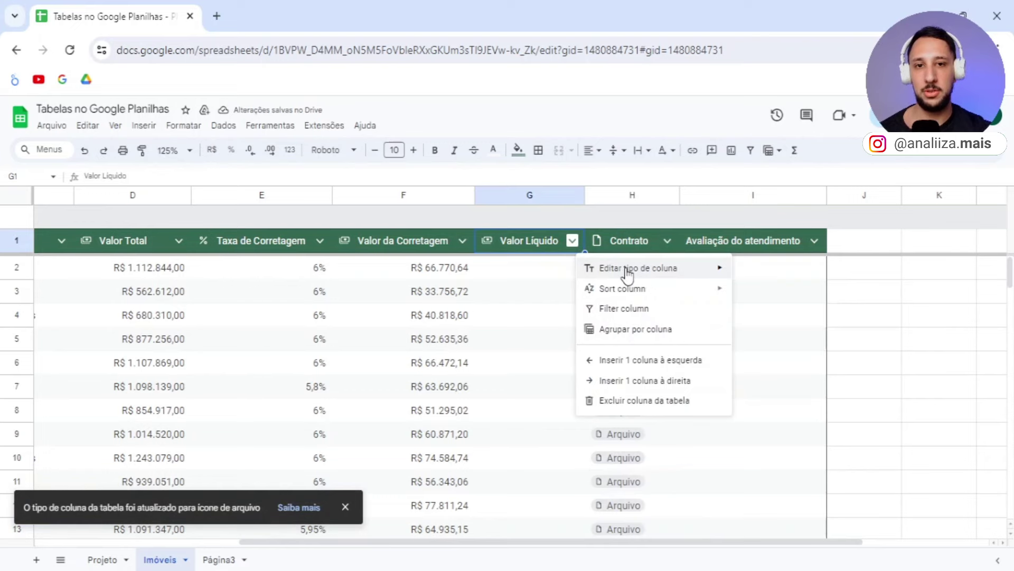
pyautogui.moveTo(638, 268)
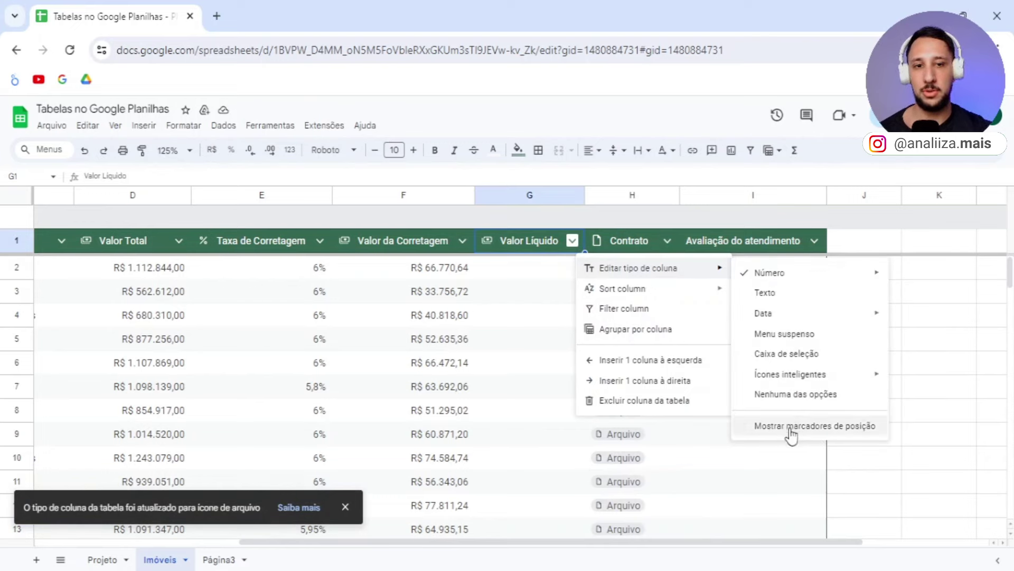
pyautogui.click(791, 426)
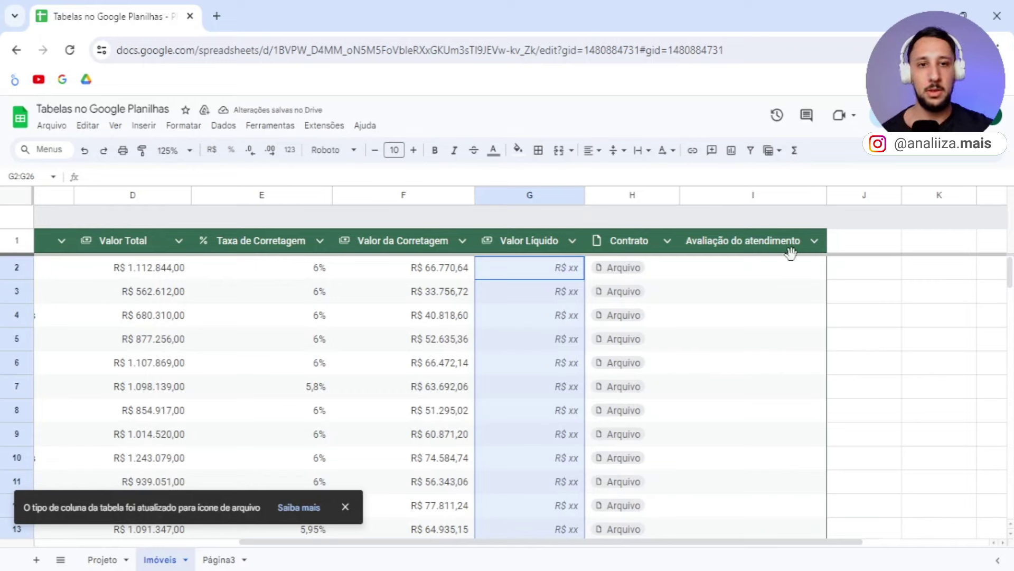
pyautogui.click(814, 241)
pyautogui.moveTo(880, 268)
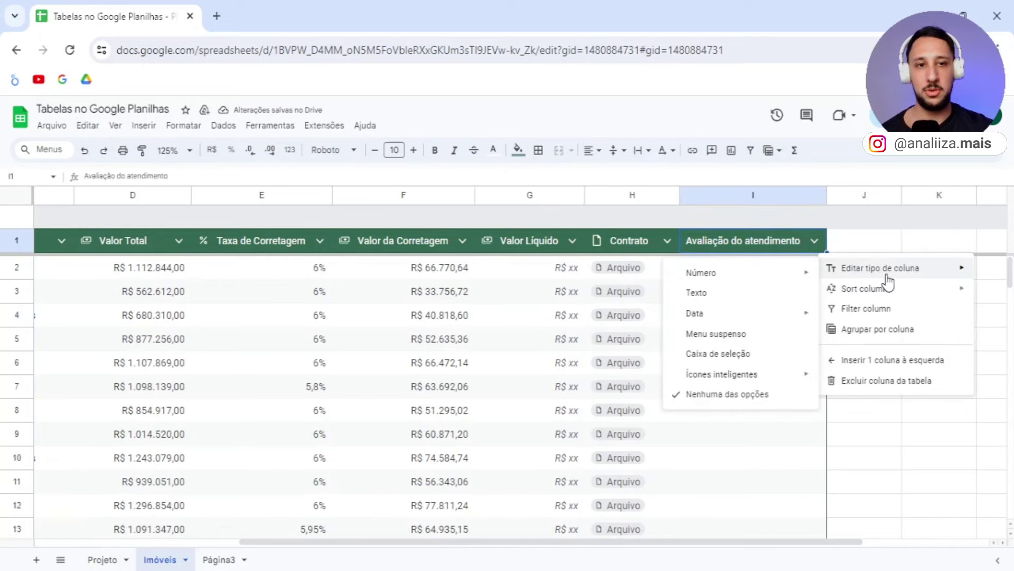
pyautogui.moveTo(721, 374)
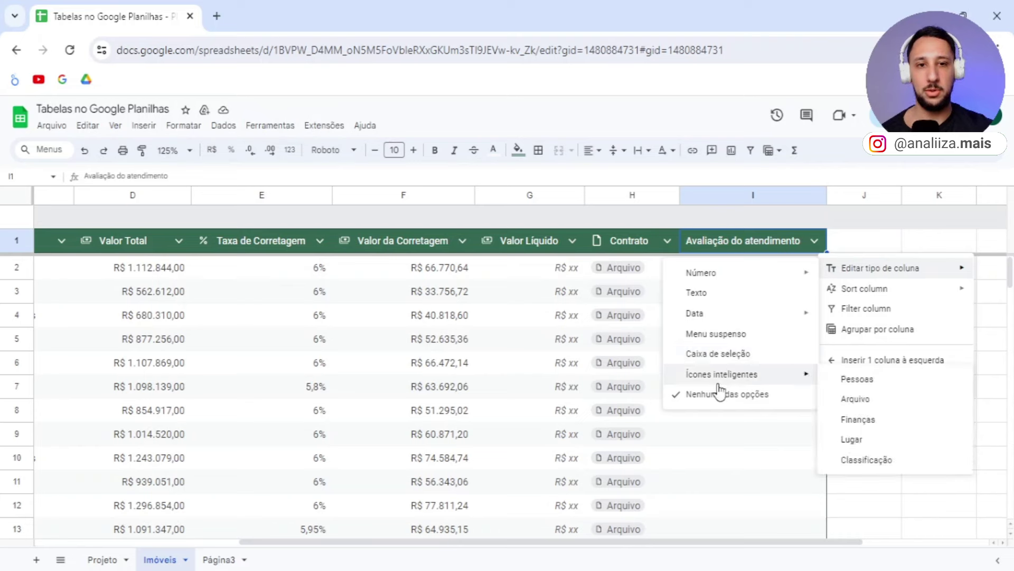
pyautogui.click(870, 461)
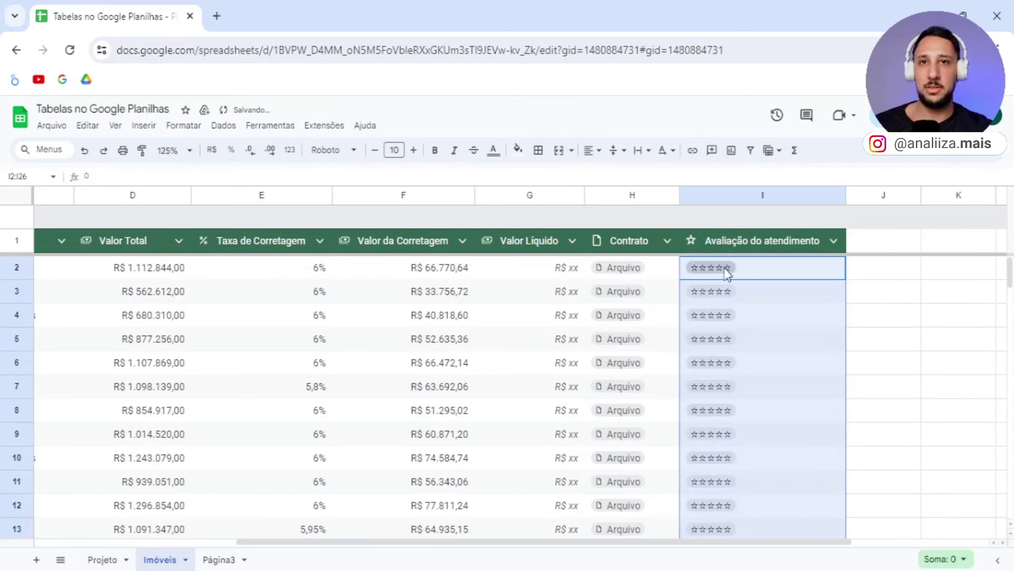
pyautogui.click(889, 391)
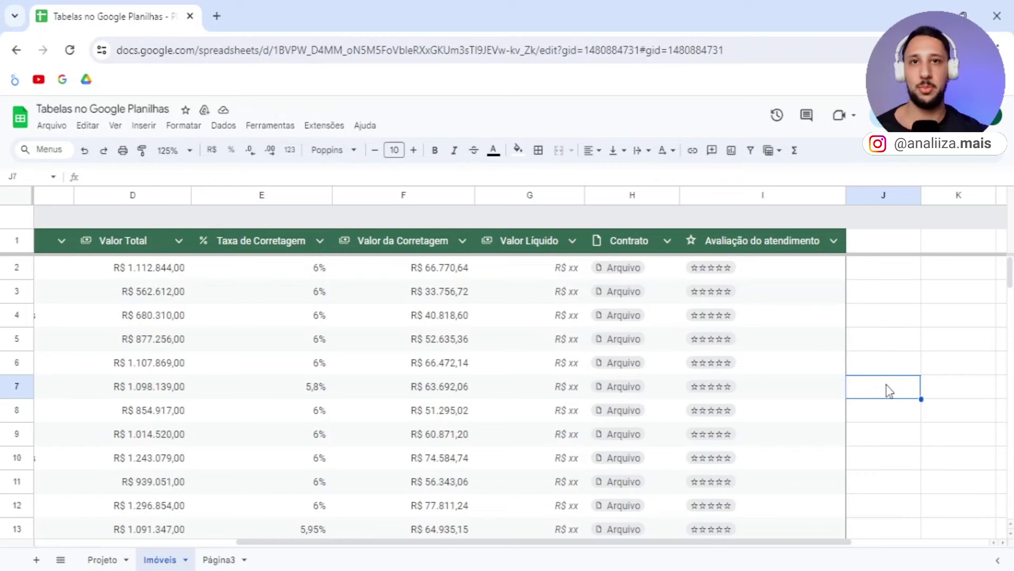
pyautogui.click(720, 272)
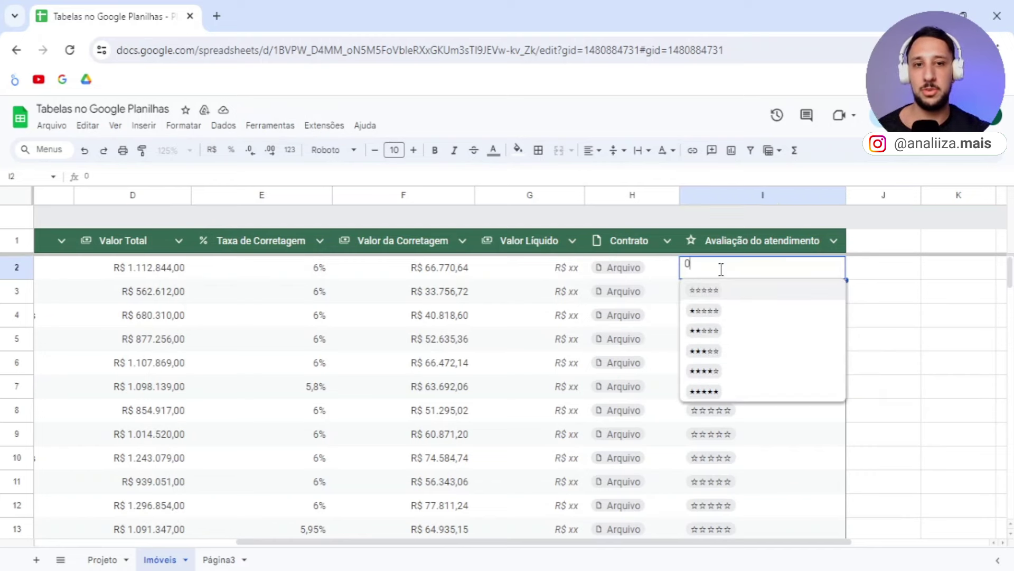
pyautogui.click(708, 371)
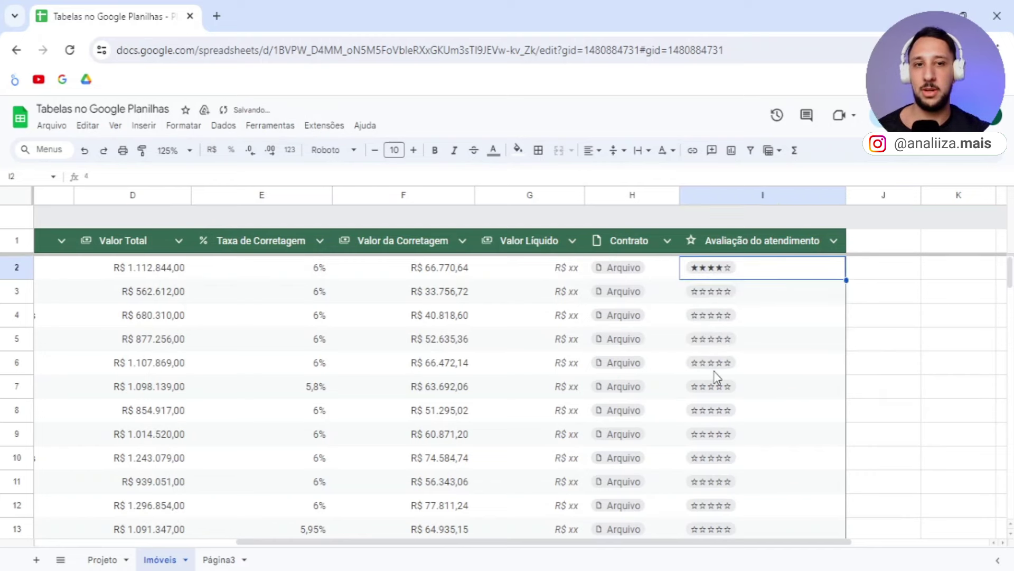
pyautogui.press('Return')
pyautogui.click(711, 290)
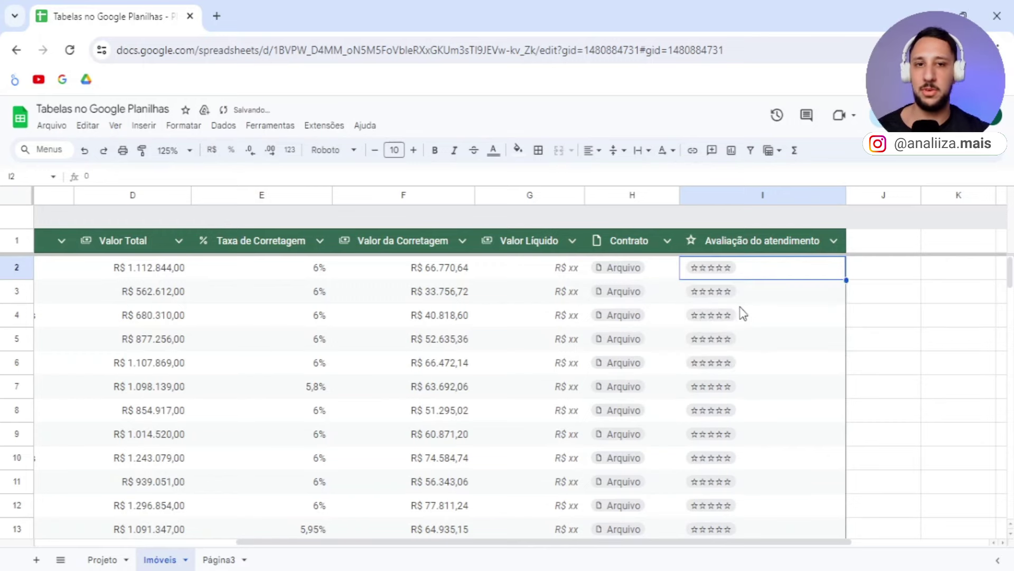
pyautogui.click(909, 338)
pyautogui.hscroll(-5, 909, 338)
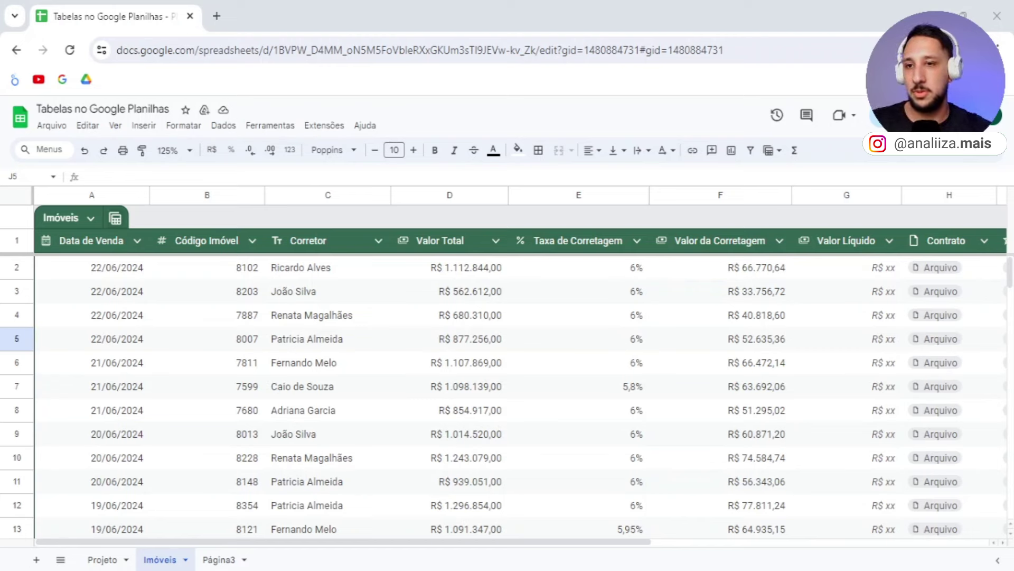
# - Group the Imóveis table by Corretor and review the grouped rows
pyautogui.click(116, 219)
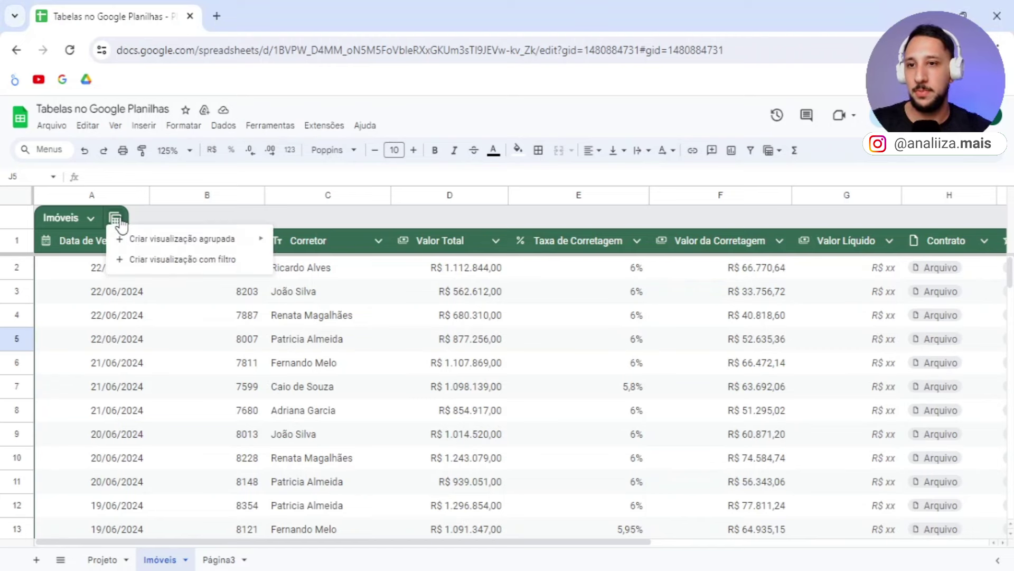
pyautogui.moveTo(182, 239)
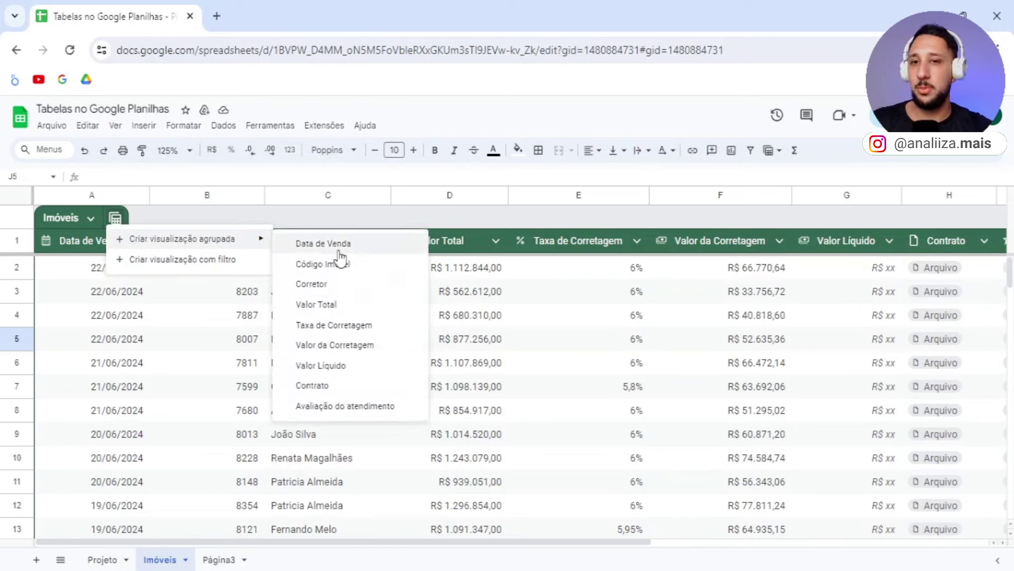
pyautogui.click(311, 284)
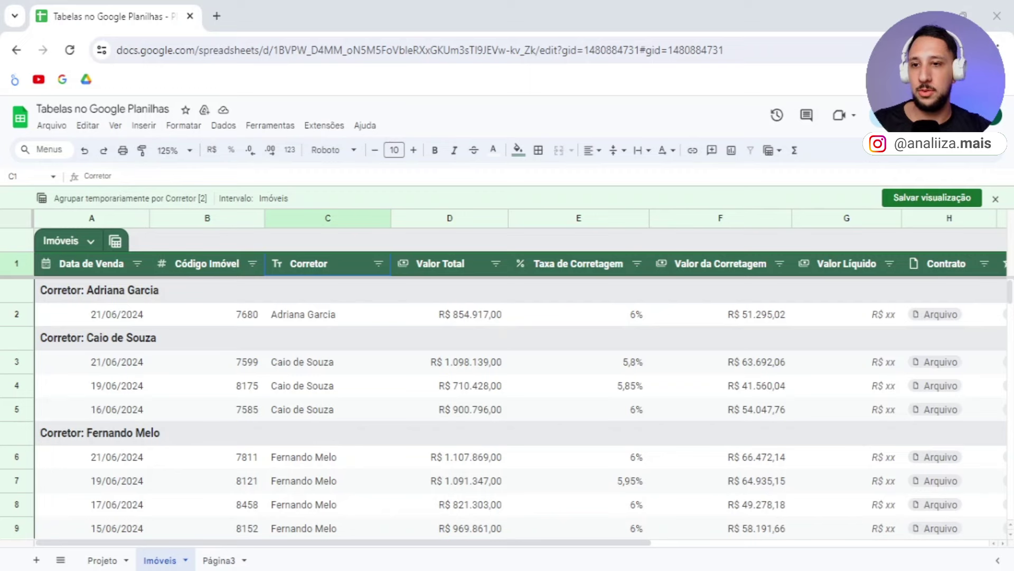
pyautogui.scroll(-2, 521, 407)
pyautogui.scroll(-2, 520, 406)
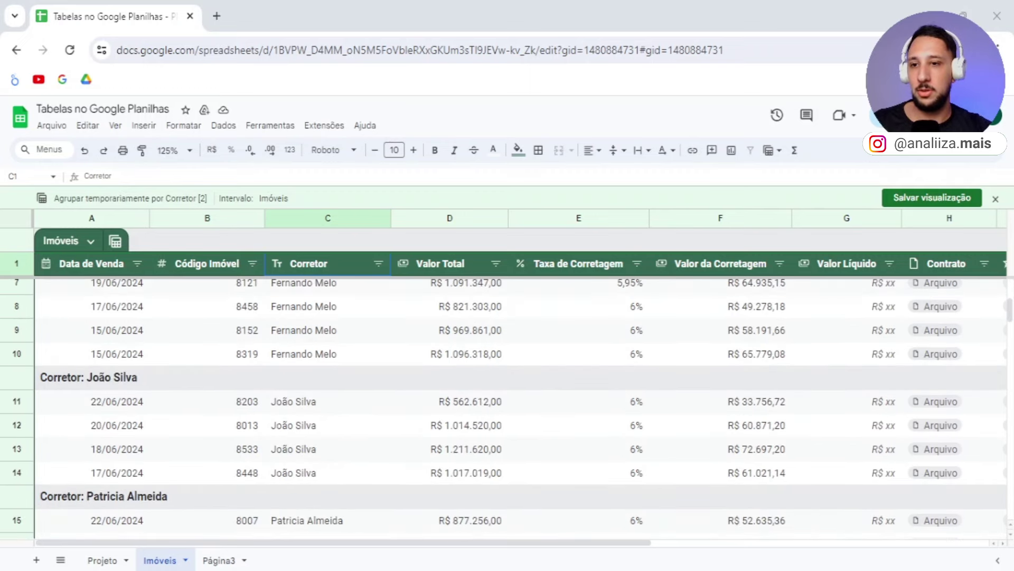
pyautogui.scroll(-3, 521, 407)
pyautogui.scroll(-4, 520, 407)
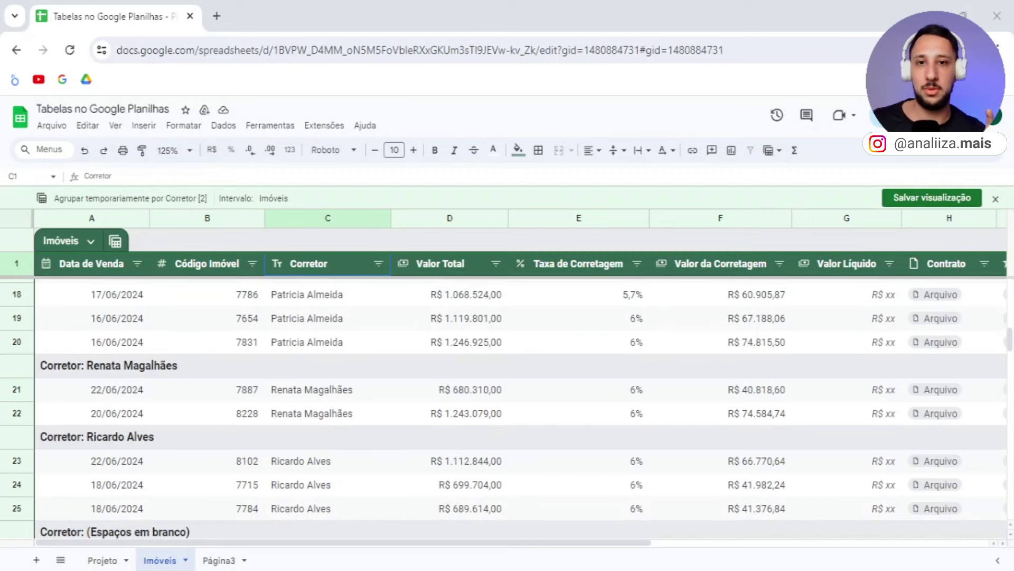
pyautogui.scroll(10, 206, 385)
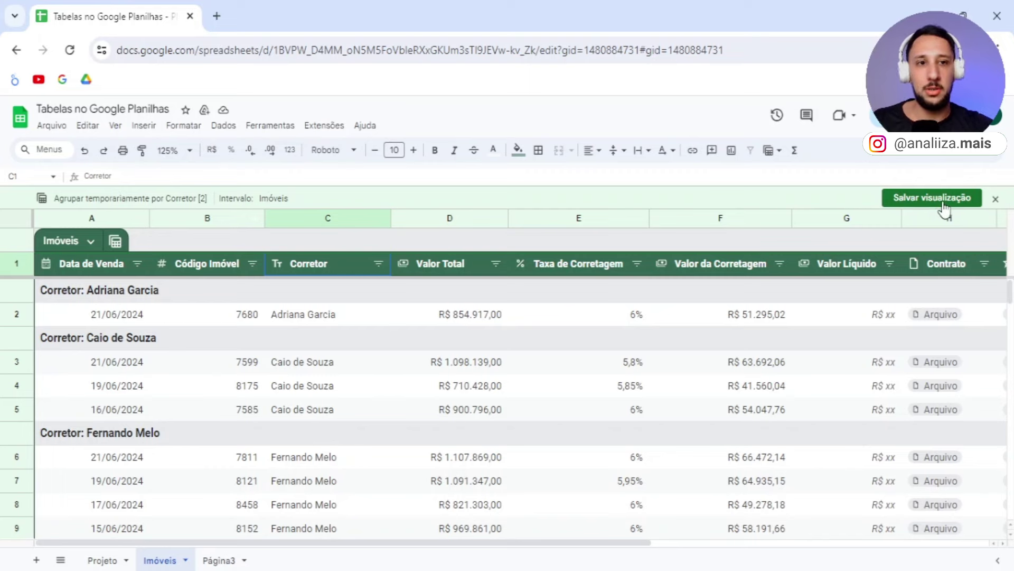
# - Save the grouped view with the name Corretor
pyautogui.click(922, 205)
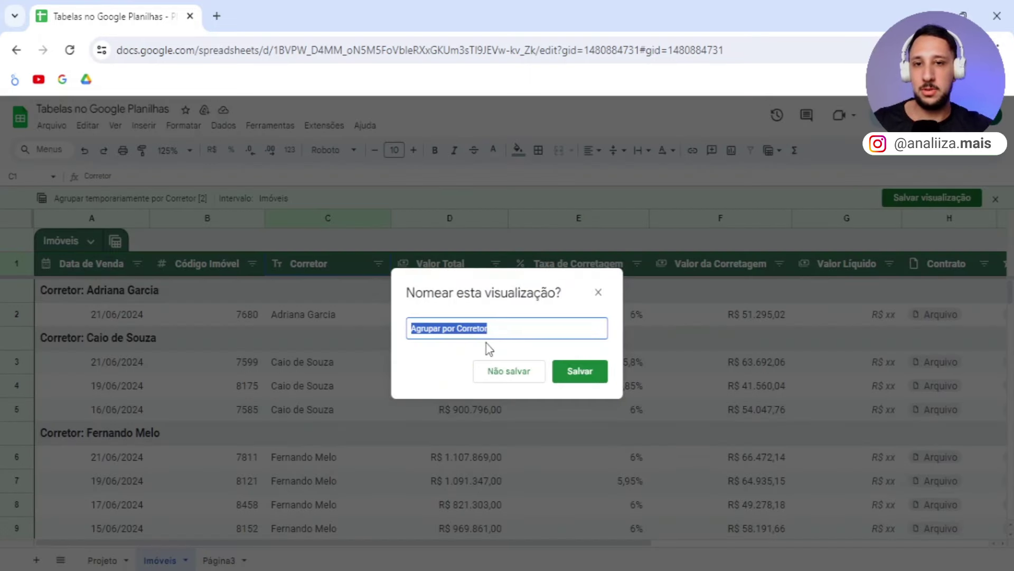
pyautogui.moveTo(457, 328); pyautogui.dragTo(401, 330)
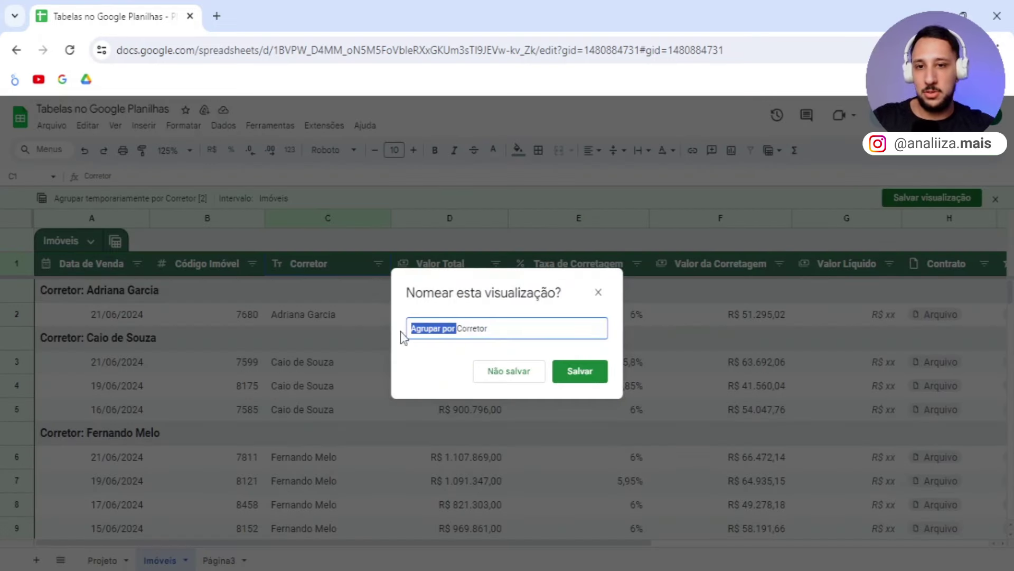
pyautogui.press('BackSpace')
pyautogui.click(579, 371)
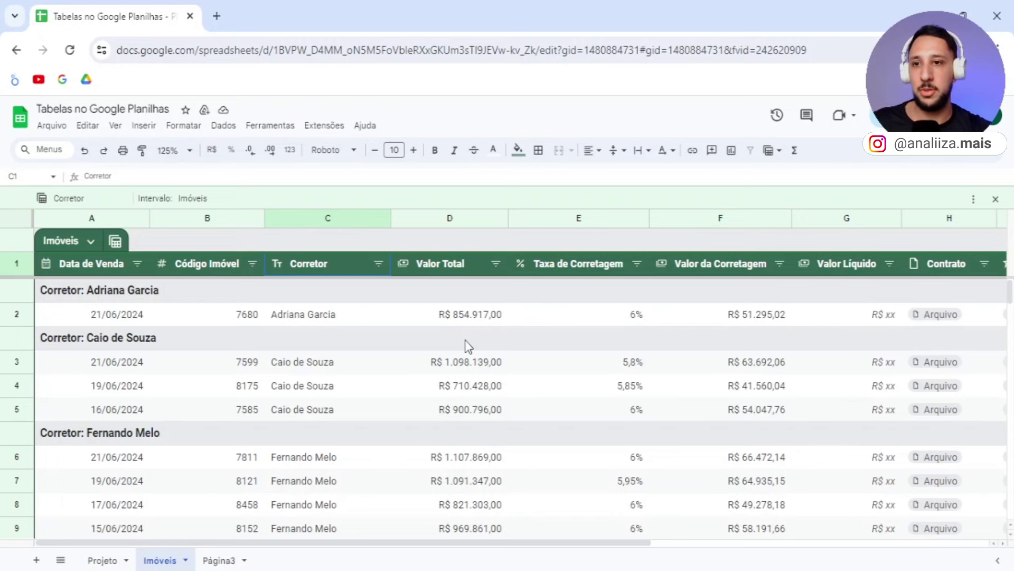
pyautogui.click(995, 198)
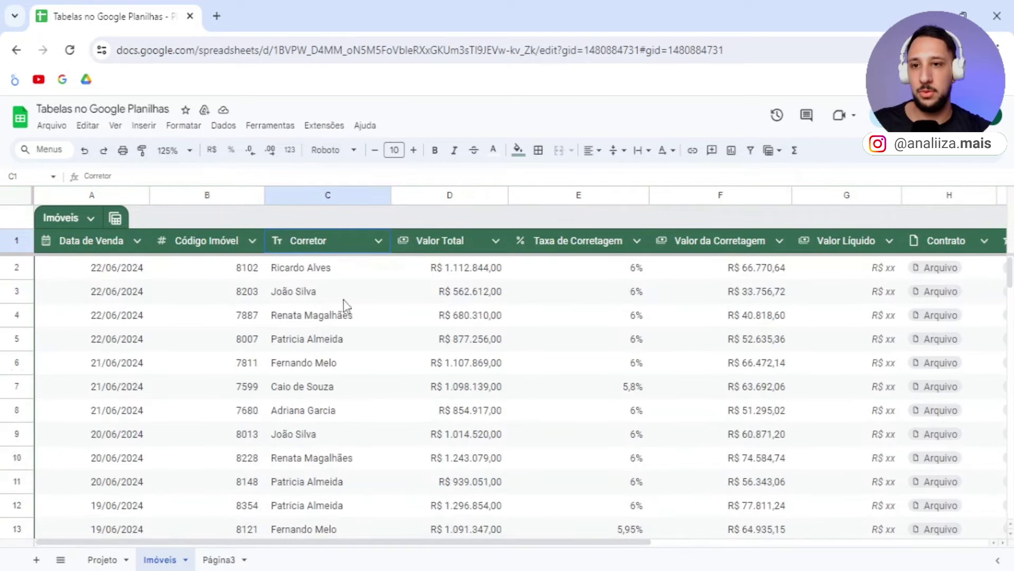
pyautogui.click(116, 218)
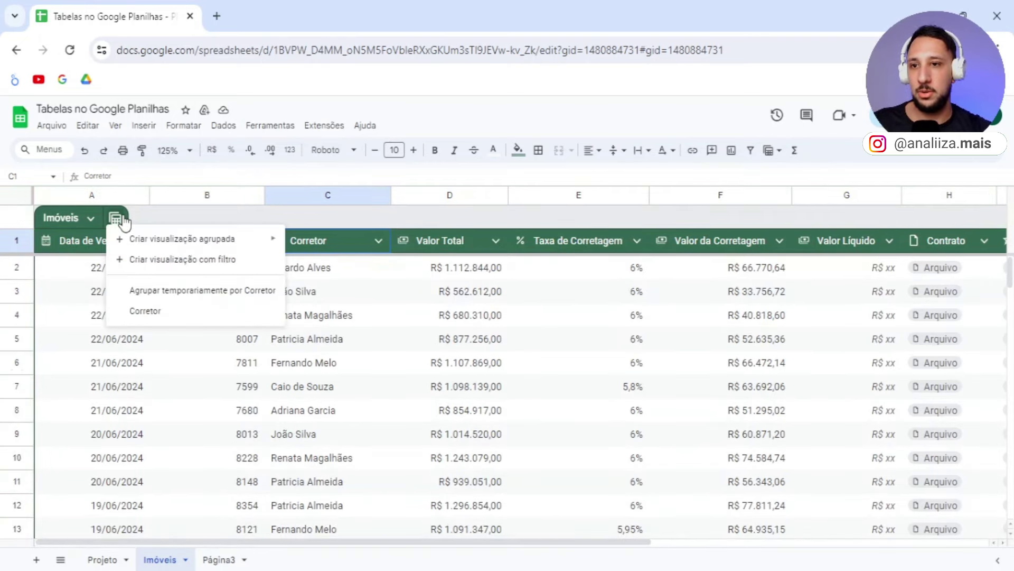
pyautogui.click(157, 314)
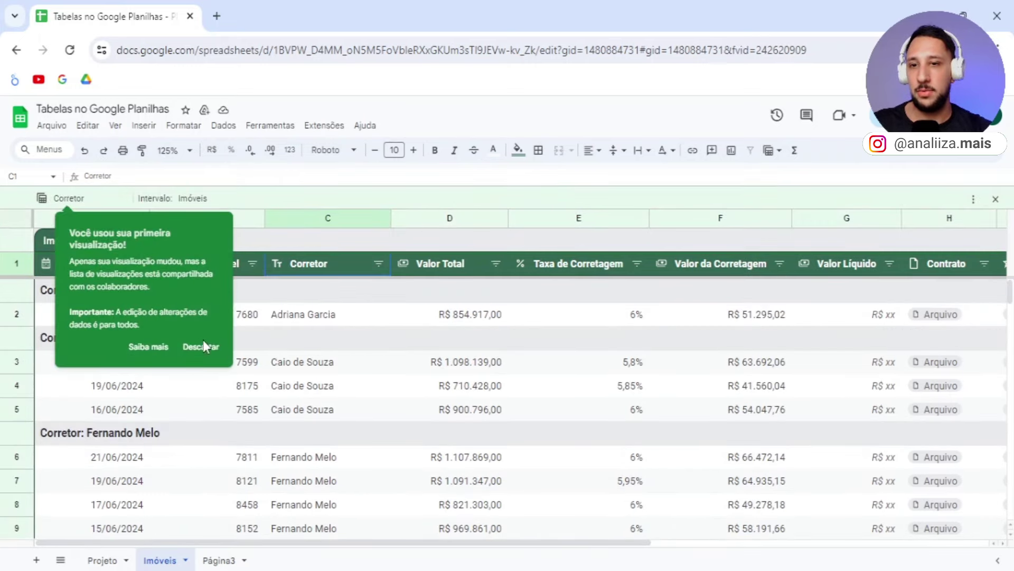
pyautogui.click(201, 347)
pyautogui.scroll(-2, 447, 354)
pyautogui.scroll(-5, 446, 354)
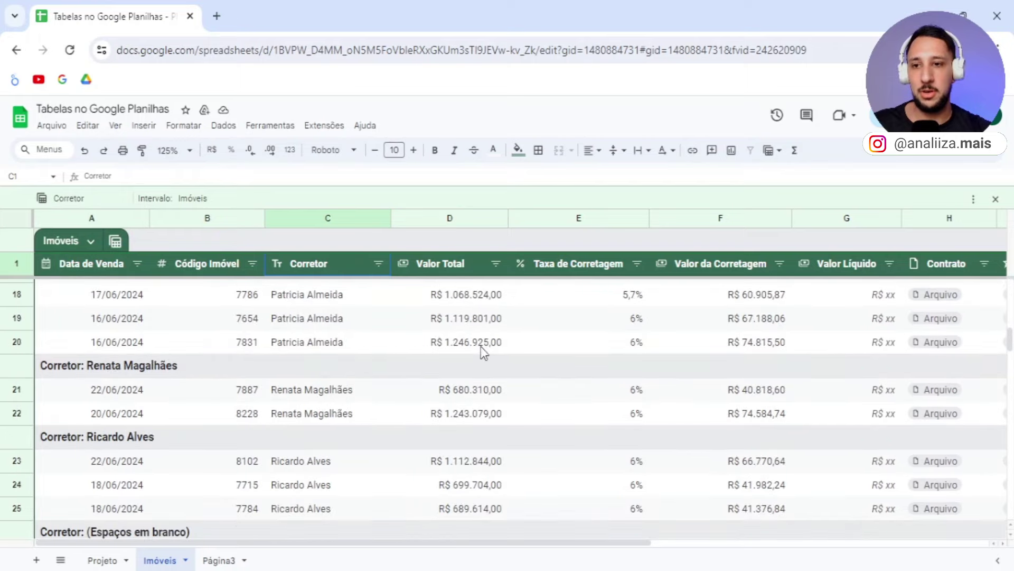
pyautogui.scroll(-5, 481, 349)
pyautogui.scroll(5, 480, 351)
pyautogui.scroll(5, 476, 370)
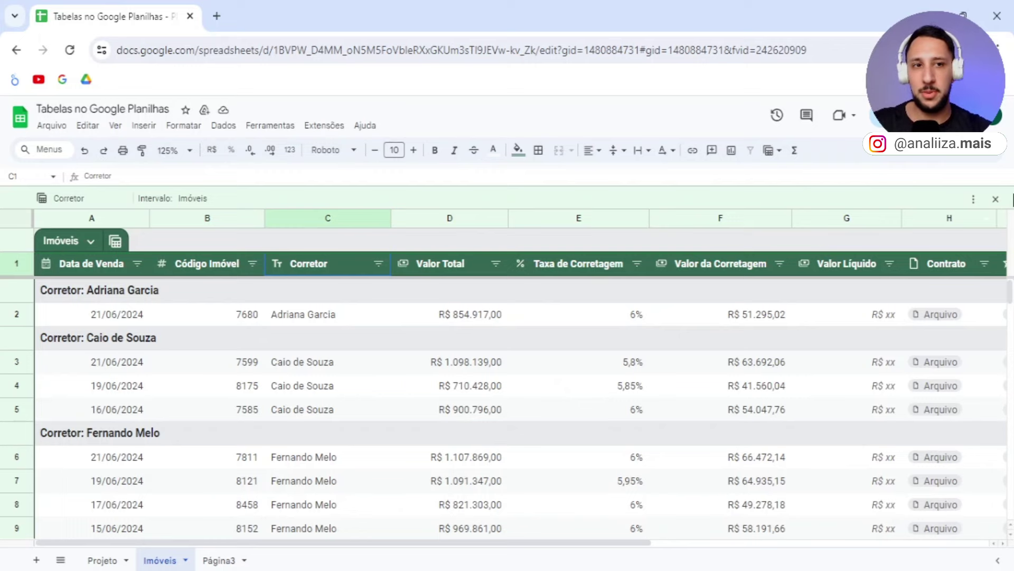
pyautogui.click(994, 202)
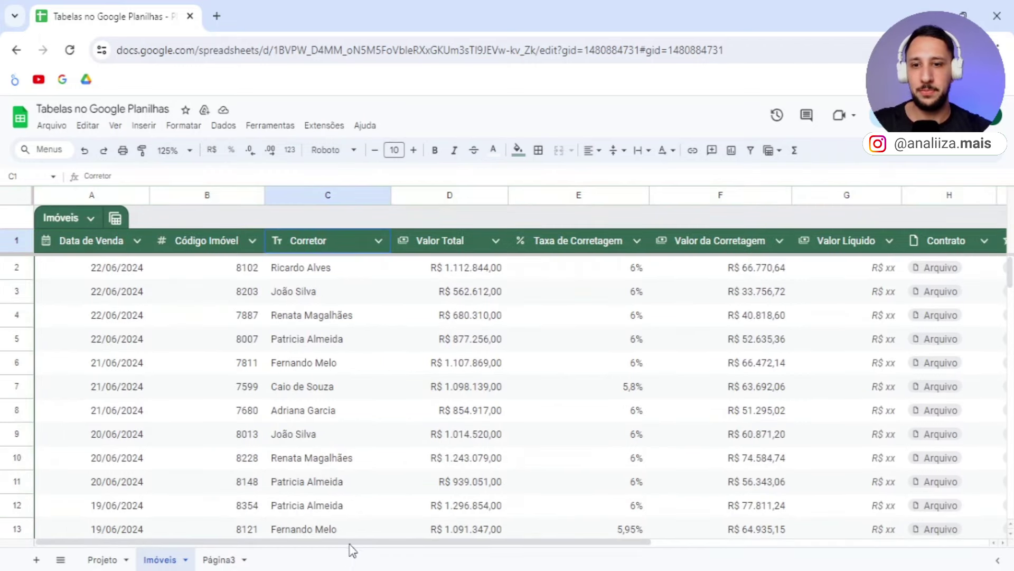
pyautogui.moveTo(353, 544); pyautogui.dragTo(585, 552)
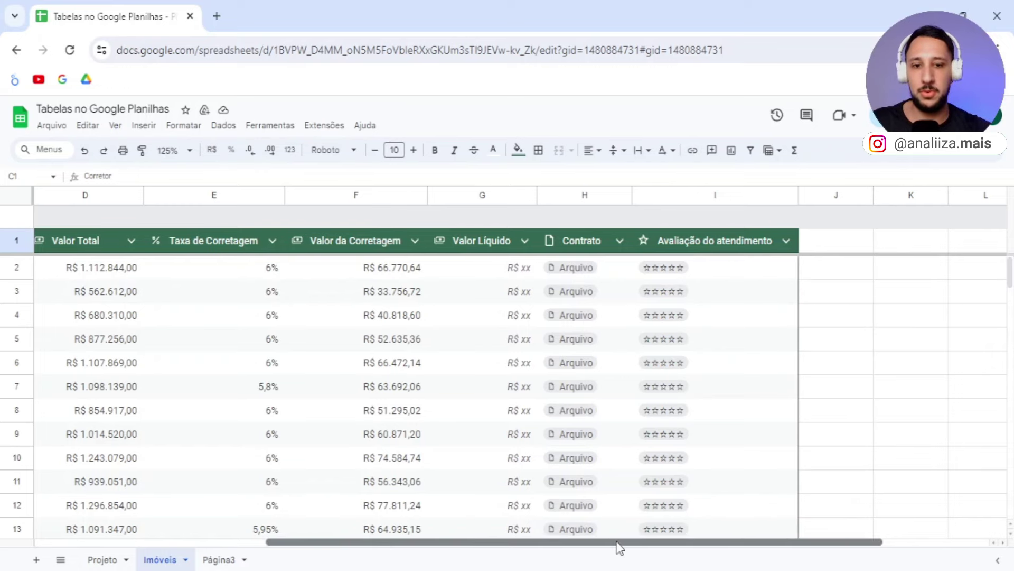
pyautogui.moveTo(616, 543); pyautogui.dragTo(281, 528)
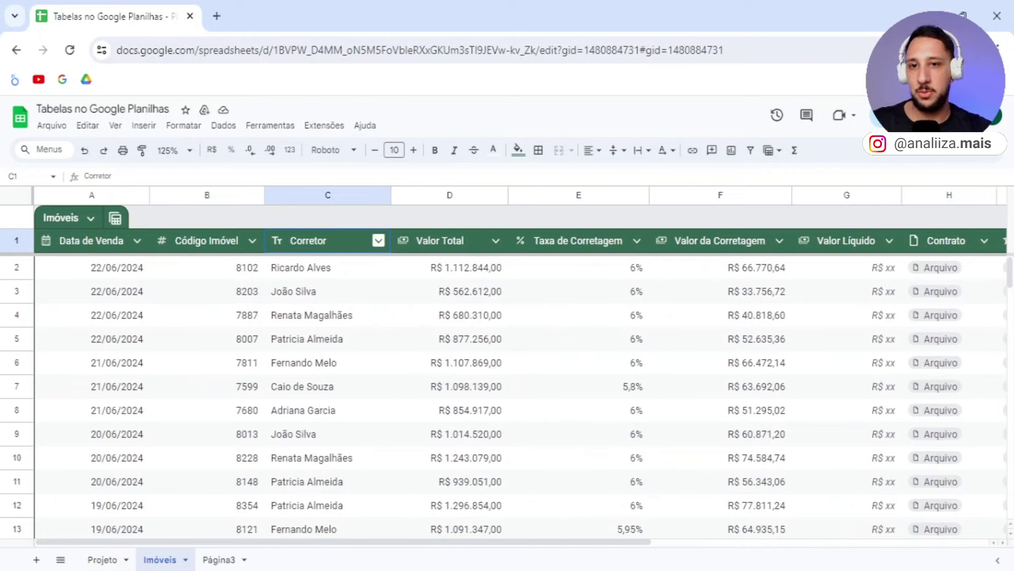
pyautogui.click(379, 241)
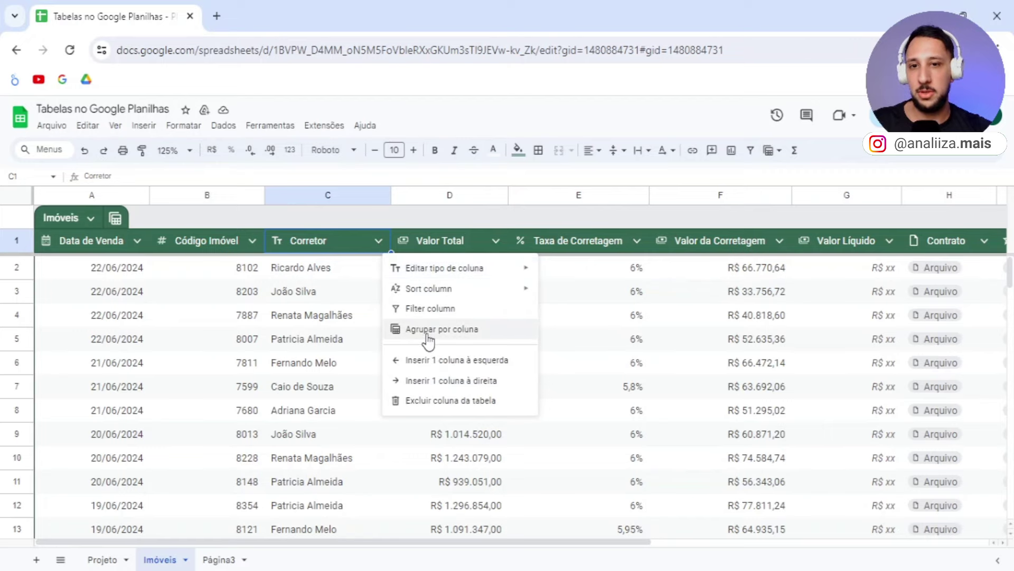
pyautogui.click(452, 341)
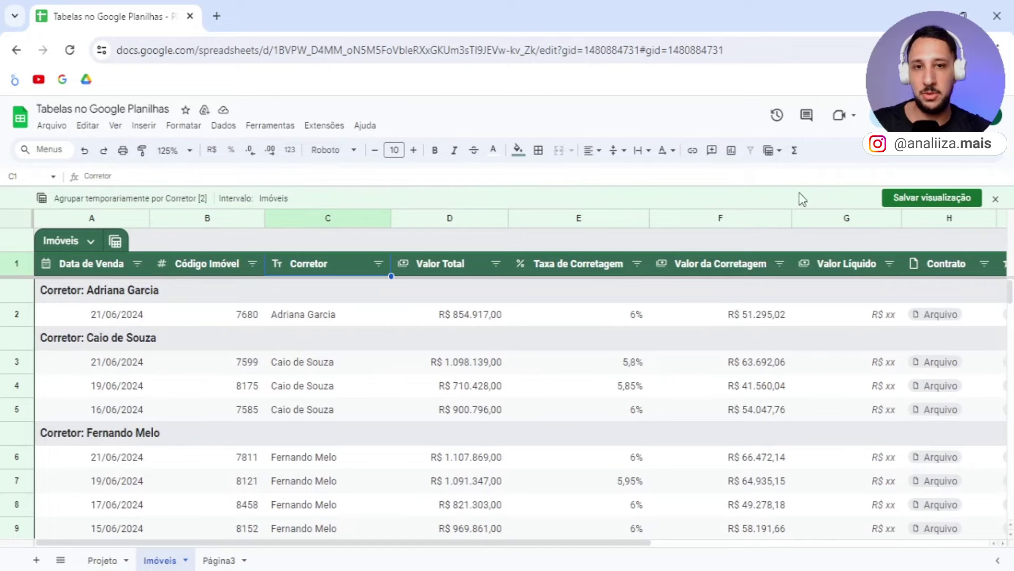
pyautogui.click(996, 200)
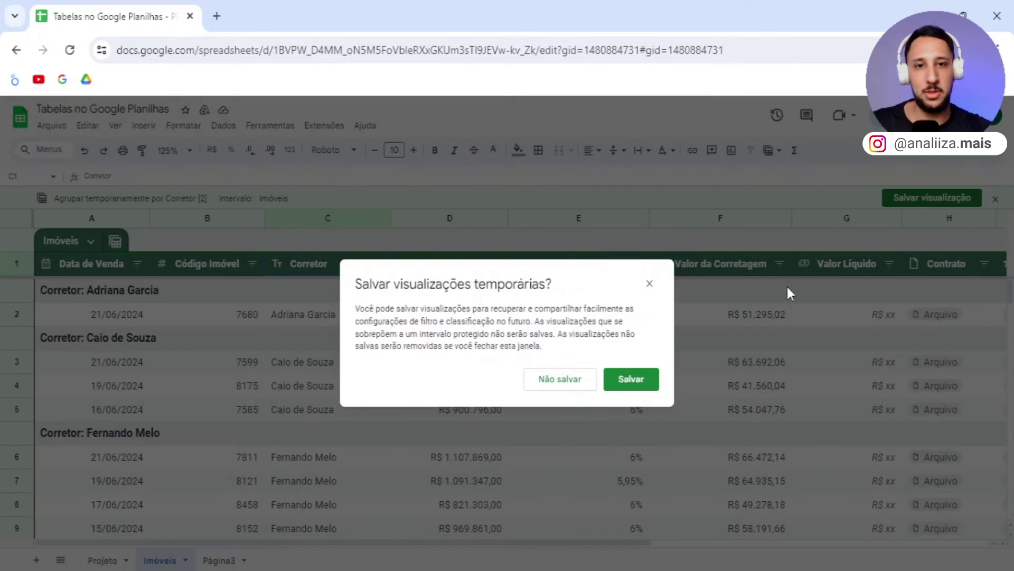
pyautogui.click(573, 394)
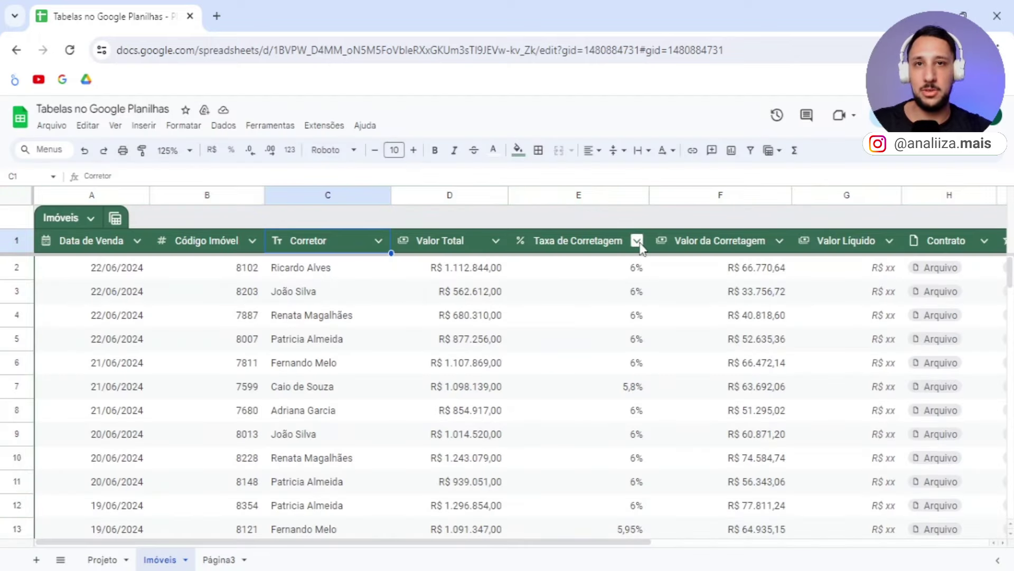
pyautogui.click(638, 242)
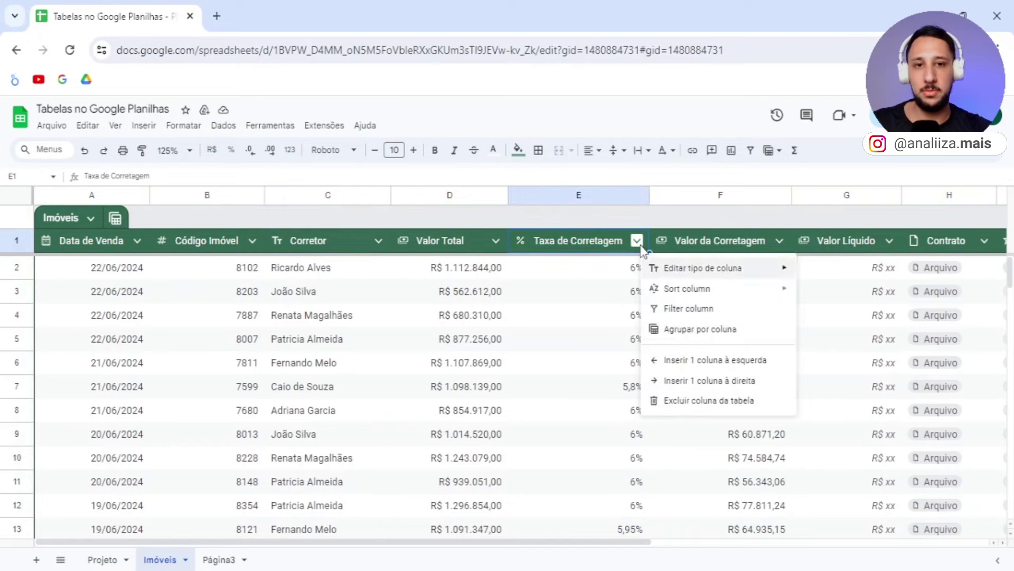
pyautogui.click(683, 329)
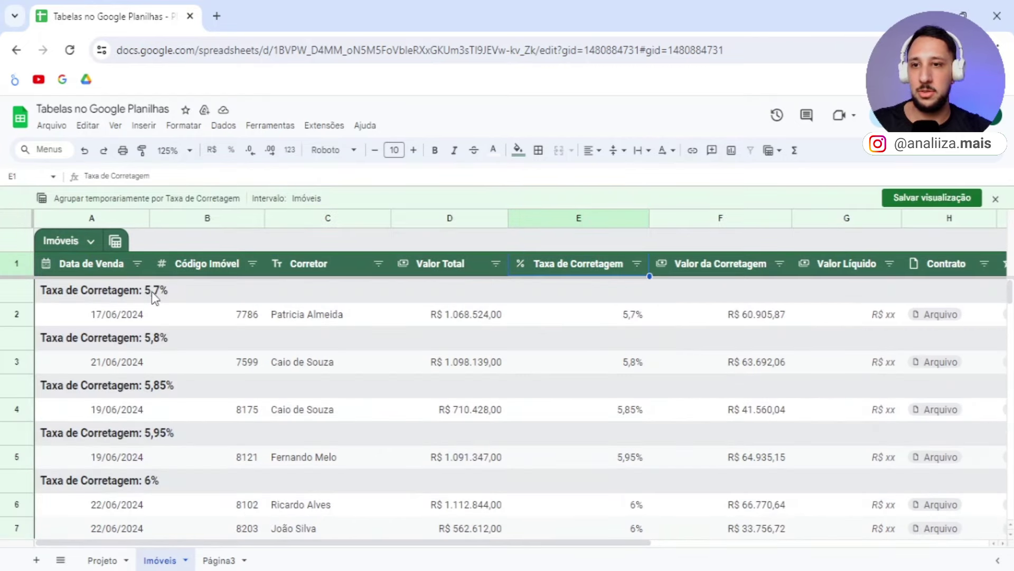
pyautogui.scroll(-4, 169, 354)
pyautogui.scroll(2, 158, 370)
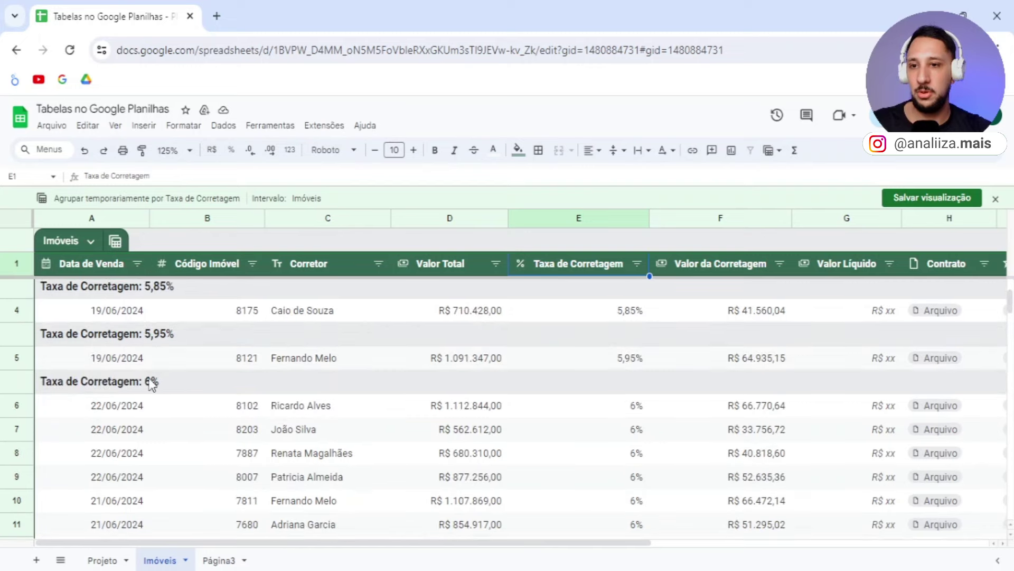
pyautogui.scroll(-5, 170, 395)
pyautogui.scroll(-5, 211, 422)
pyautogui.scroll(4, 280, 426)
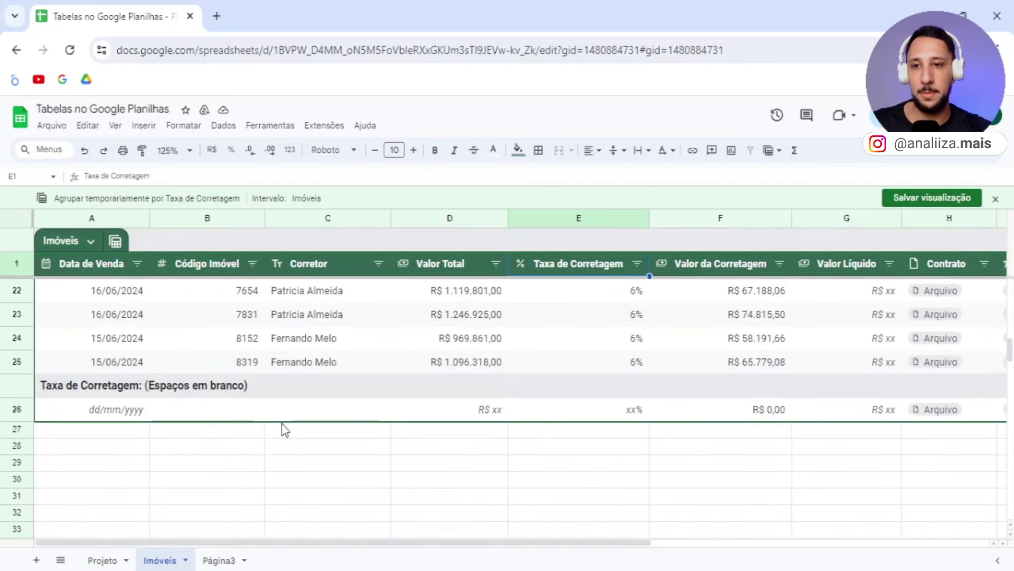
pyautogui.scroll(10, 409, 414)
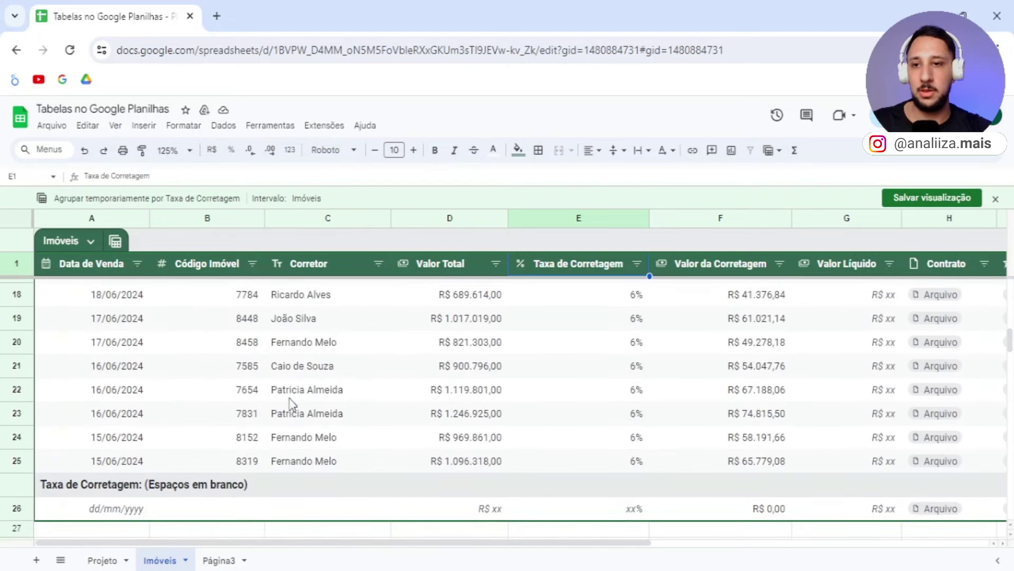
pyautogui.scroll(-5, 290, 404)
pyautogui.scroll(-2, 190, 496)
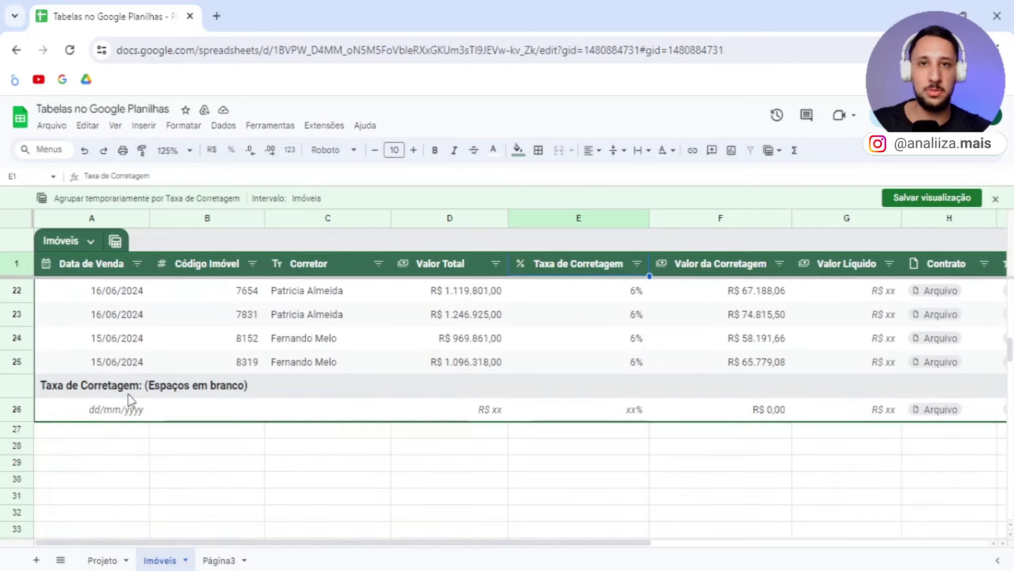
pyautogui.scroll(10, 272, 396)
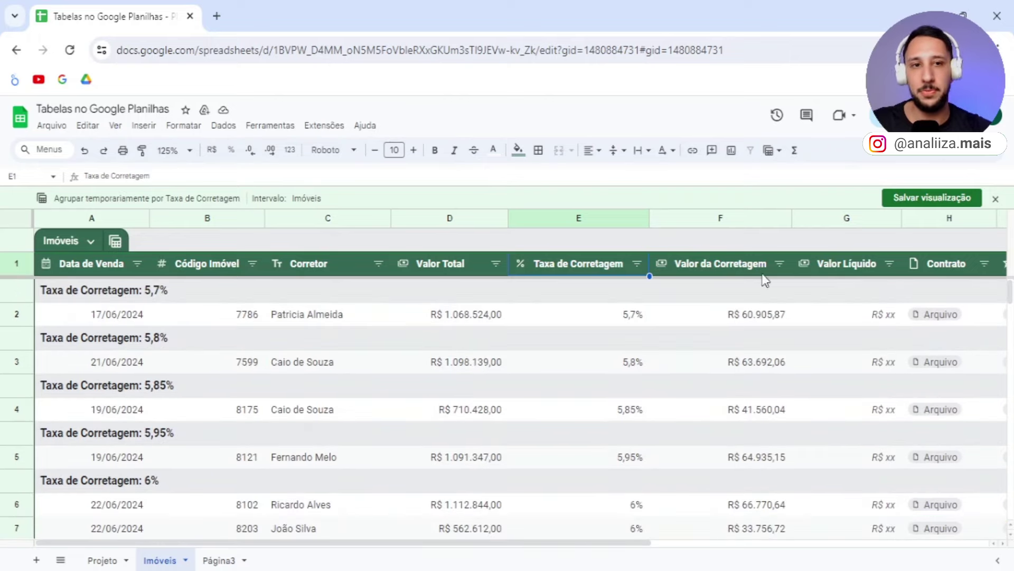
pyautogui.click(995, 199)
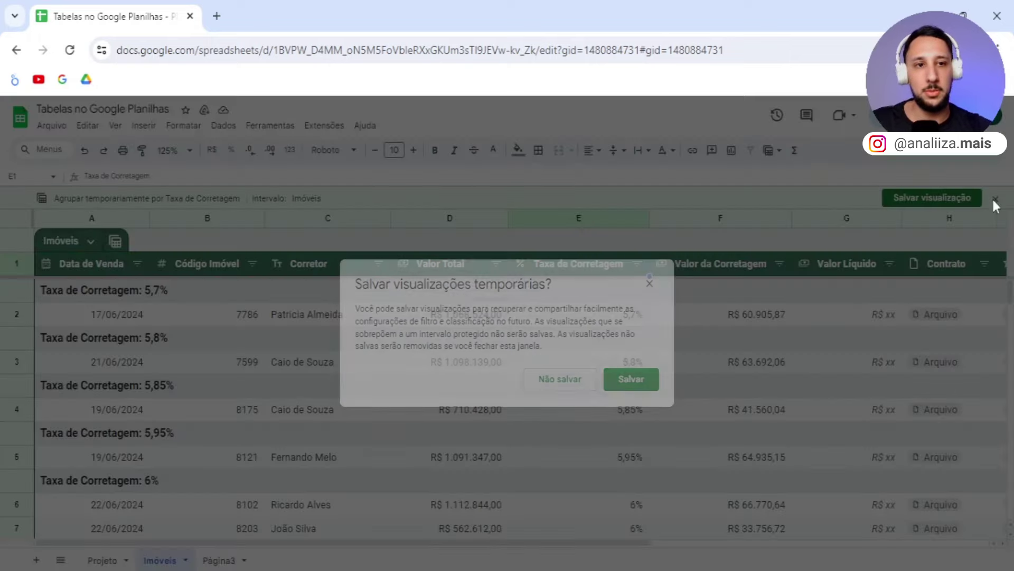
pyautogui.click(581, 392)
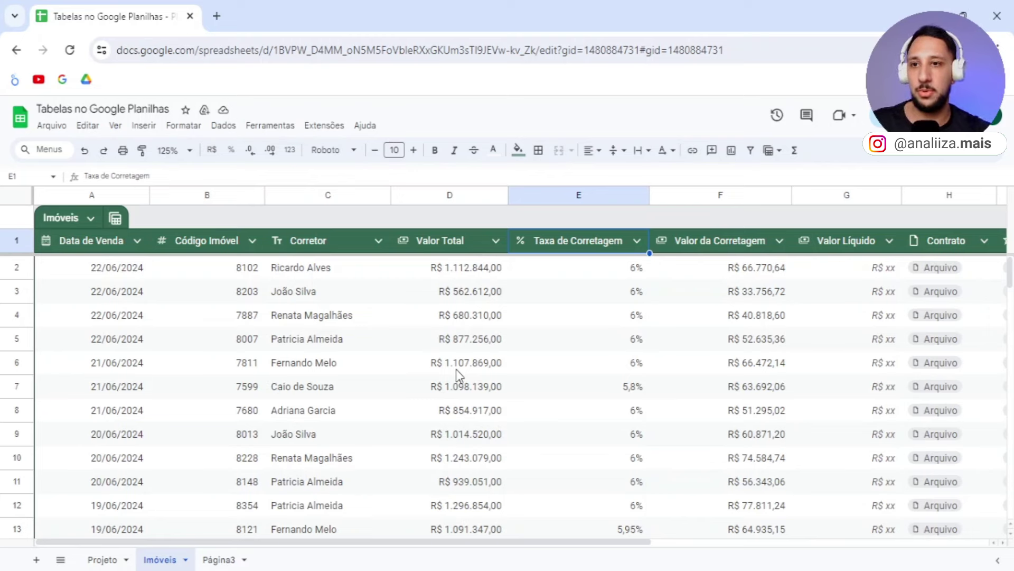
# - Create a temporary filter view sorting Valor Total from highest to lowest
pyautogui.click(116, 219)
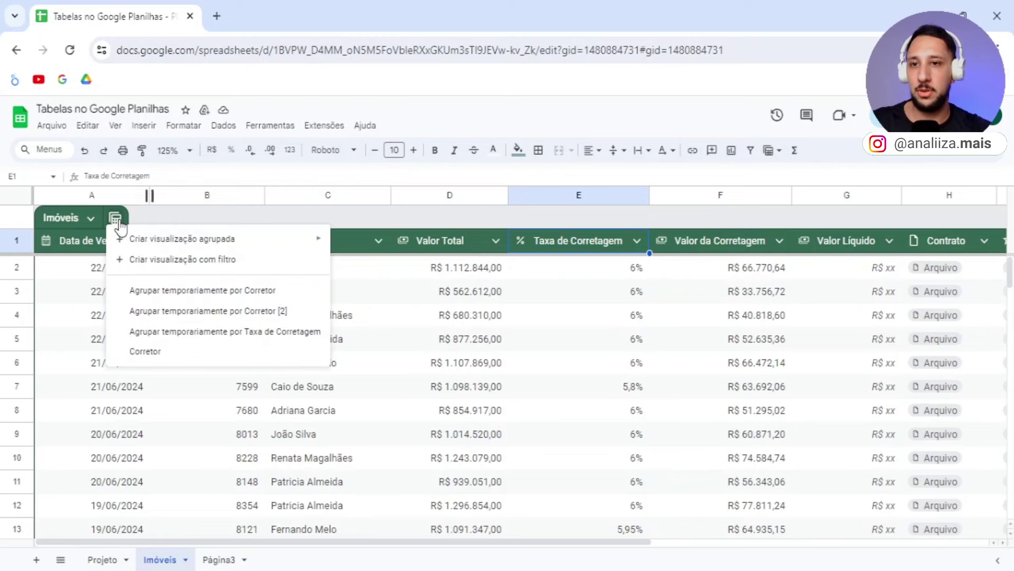
pyautogui.click(178, 264)
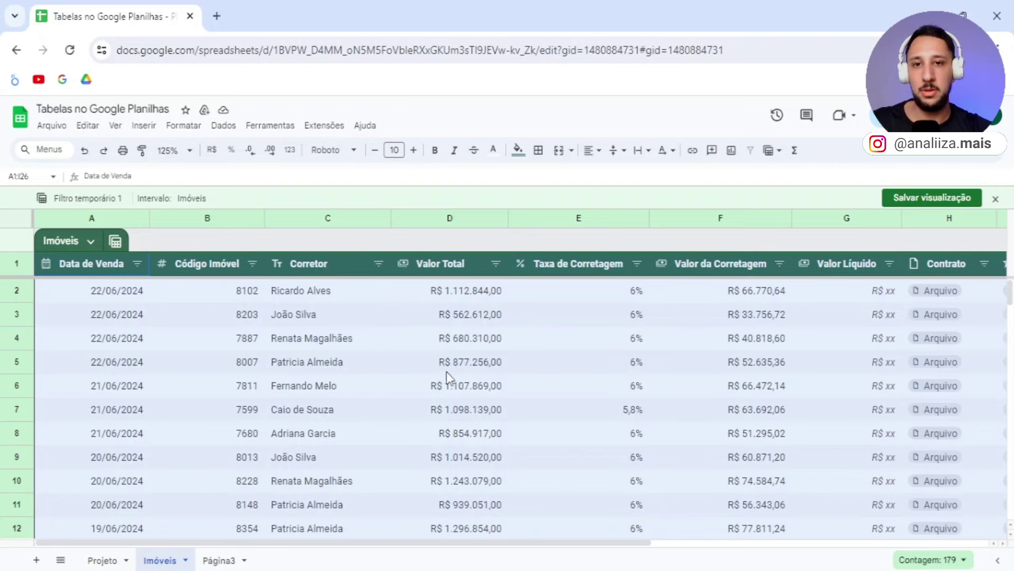
pyautogui.click(495, 263)
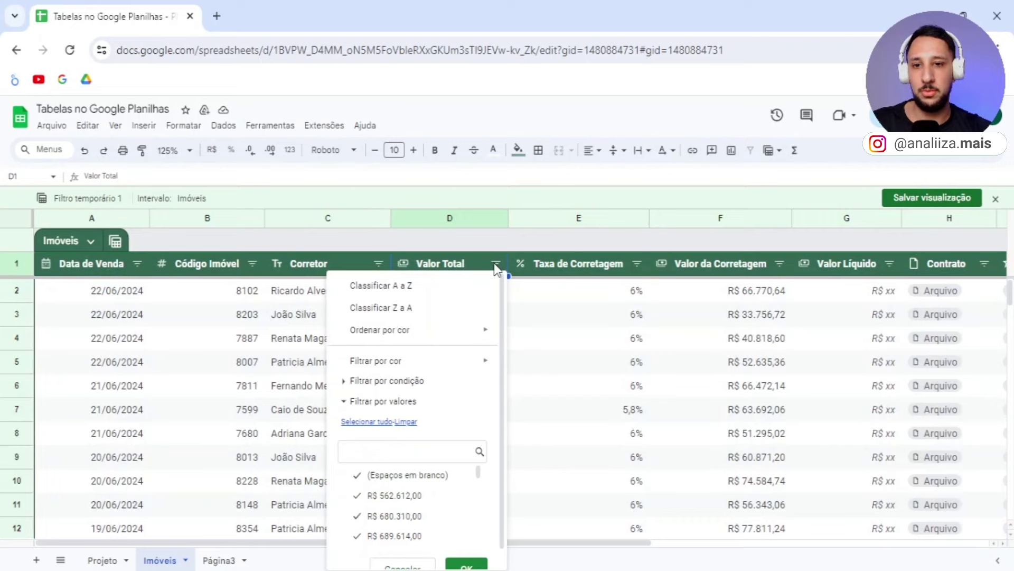
pyautogui.click(394, 312)
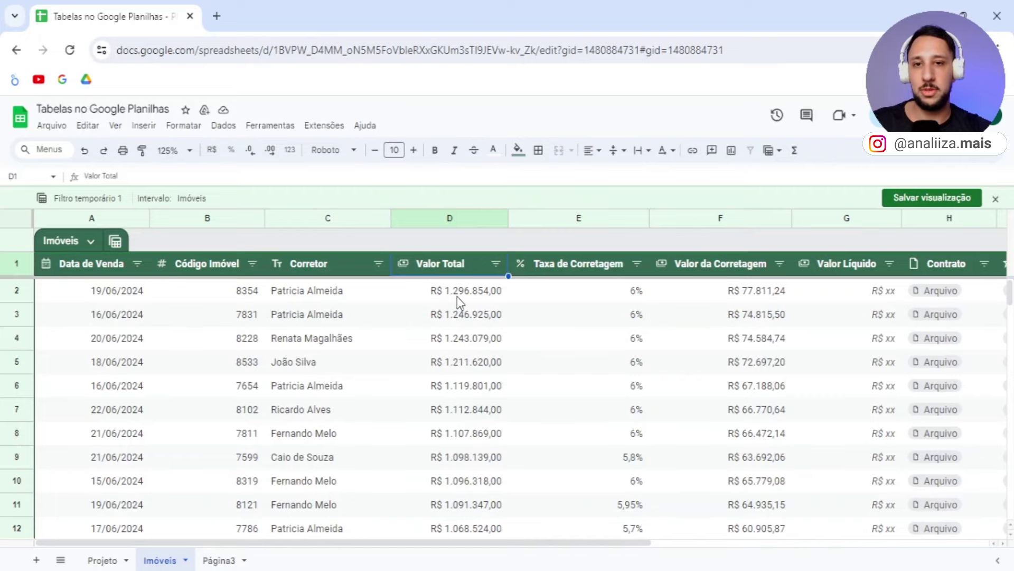
pyautogui.scroll(-2, 458, 302)
pyautogui.scroll(-5, 463, 299)
pyautogui.scroll(1, 475, 343)
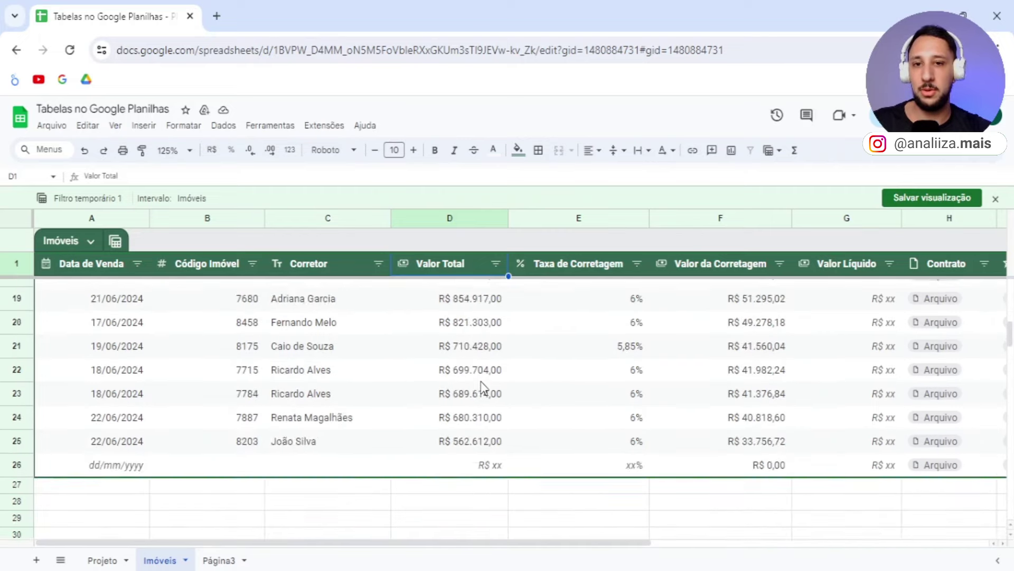
pyautogui.scroll(2, 482, 401)
pyautogui.scroll(-4, 485, 444)
pyautogui.scroll(10, 487, 457)
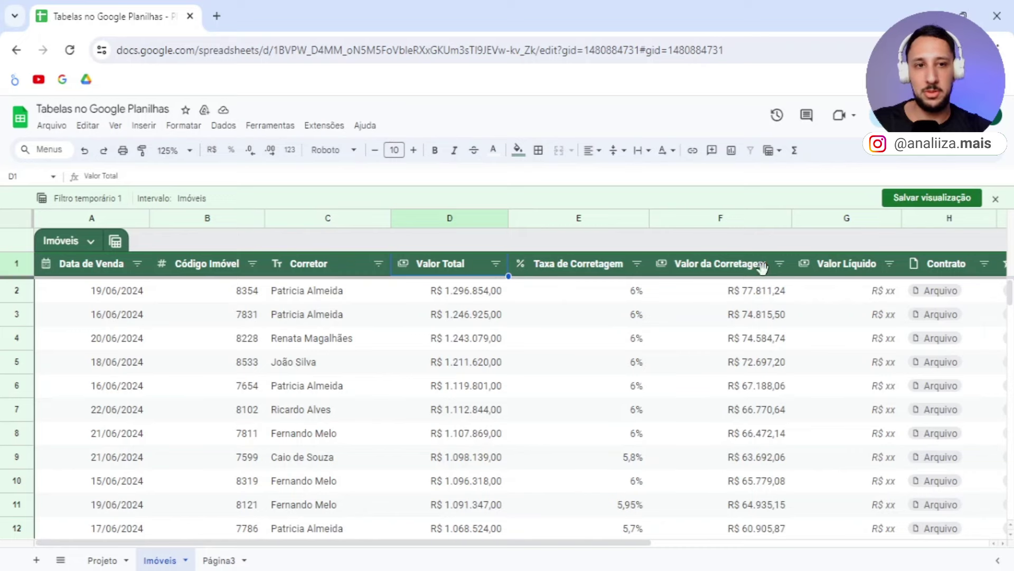
# - Save the filter view as 'Ordem de Valores', close it, and list the saved views
pyautogui.click(917, 202)
pyautogui.click(448, 327)
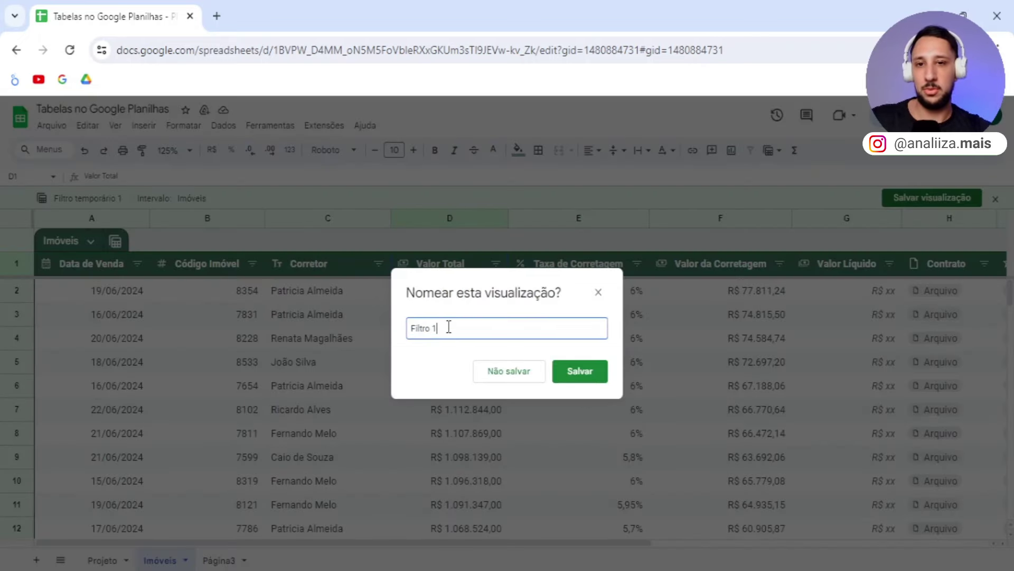
pyautogui.moveTo(449, 327); pyautogui.dragTo(362, 330)
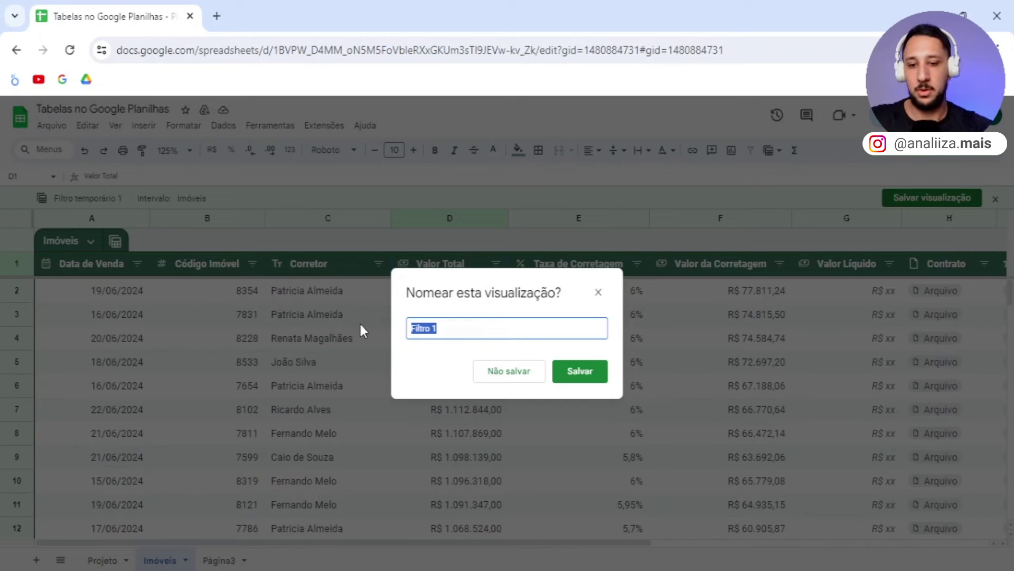
pyautogui.write('Ordem')
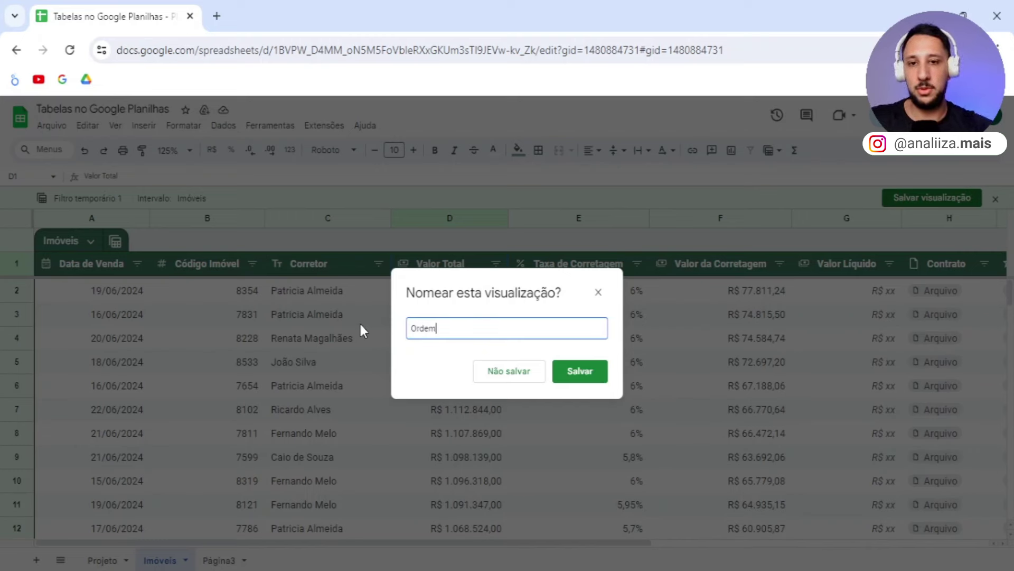
pyautogui.write(' de Valores')
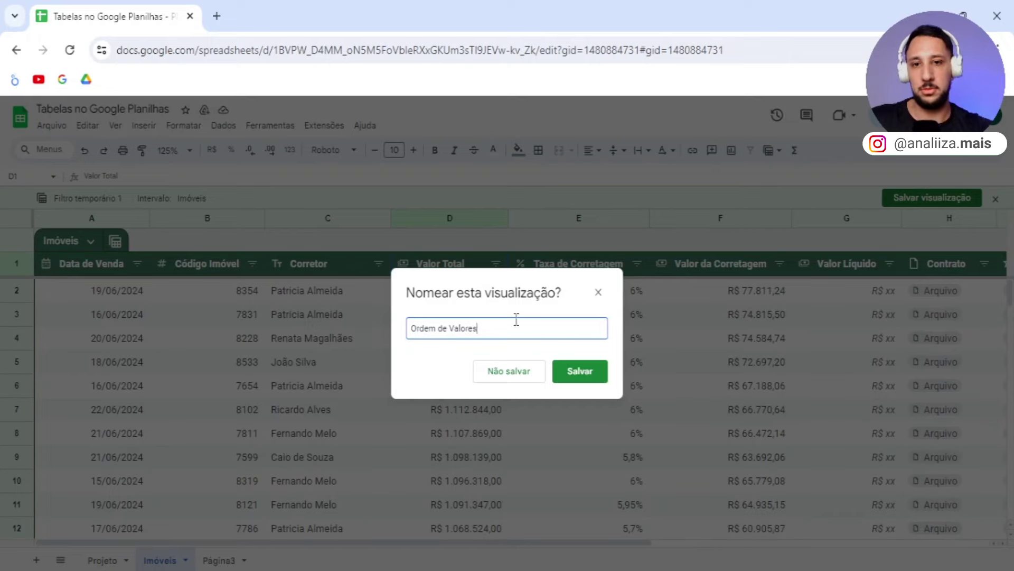
pyautogui.click(587, 379)
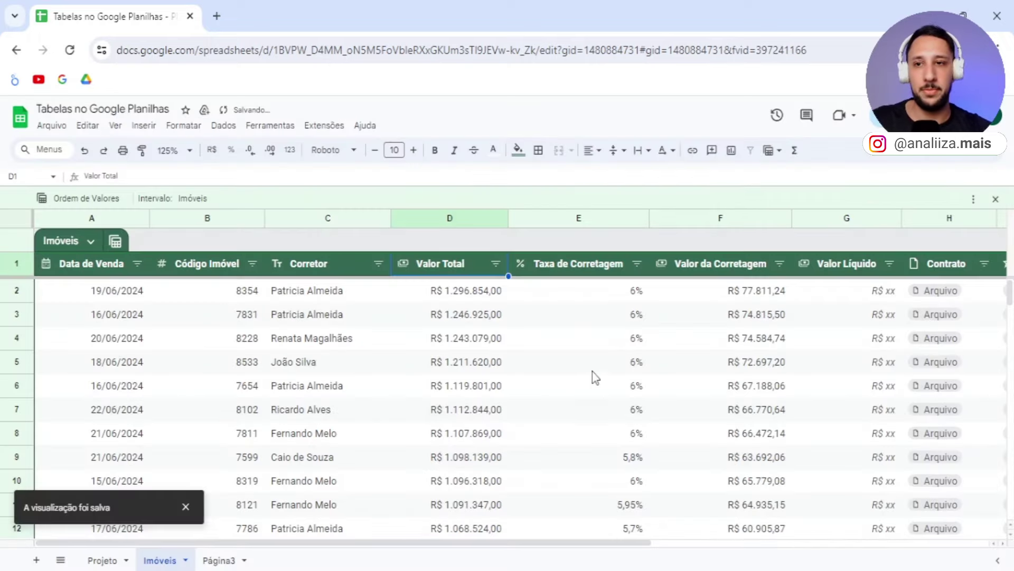
pyautogui.click(997, 200)
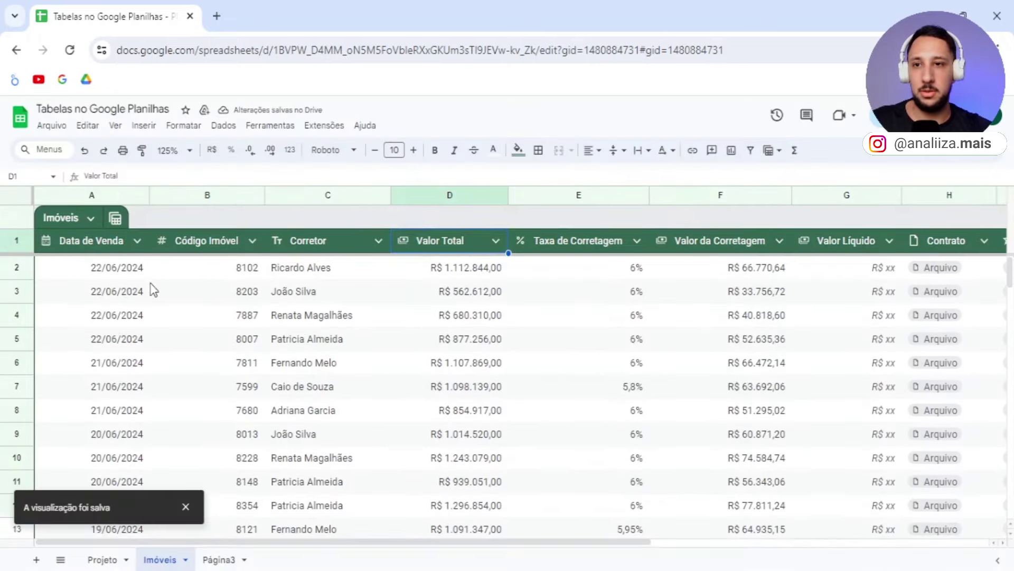
pyautogui.click(115, 221)
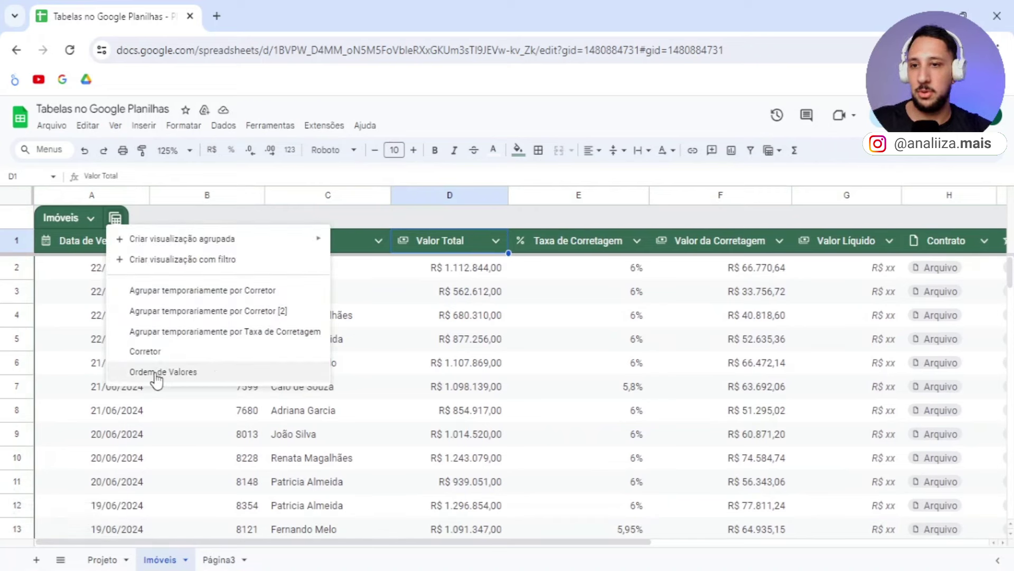
pyautogui.click(203, 376)
pyautogui.moveTo(449, 218)
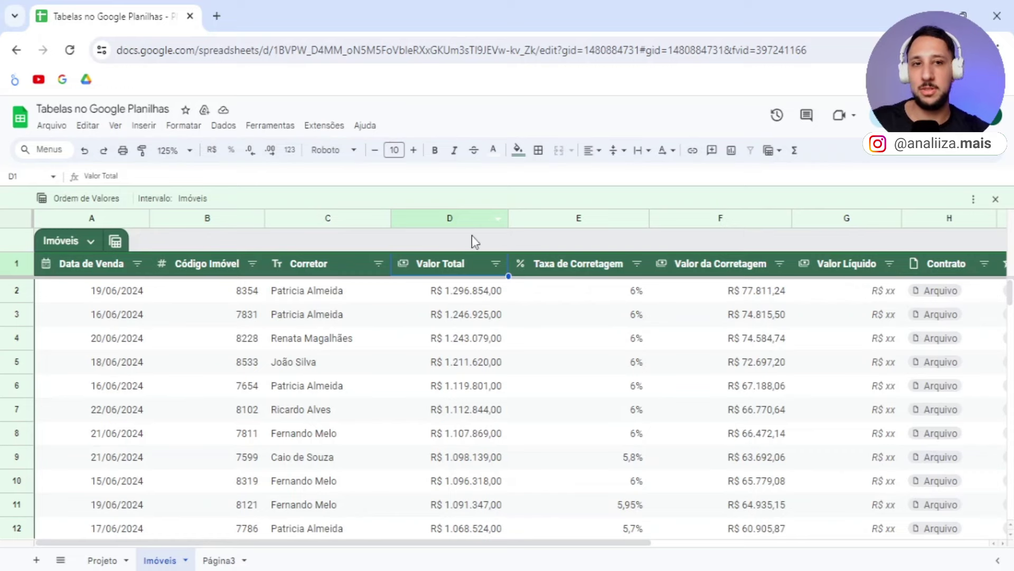
pyautogui.click(995, 199)
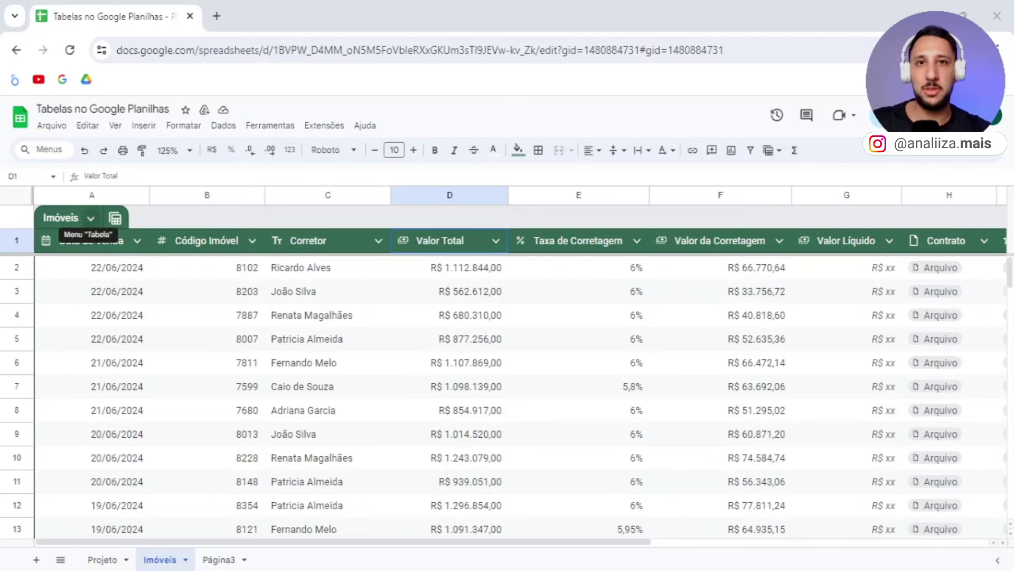
pyautogui.click(92, 218)
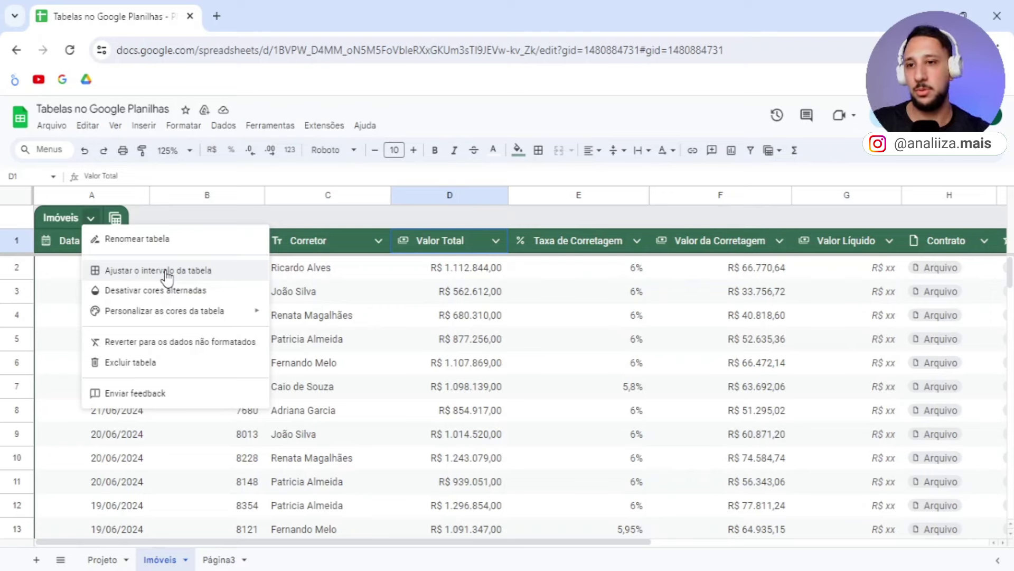
pyautogui.click(155, 291)
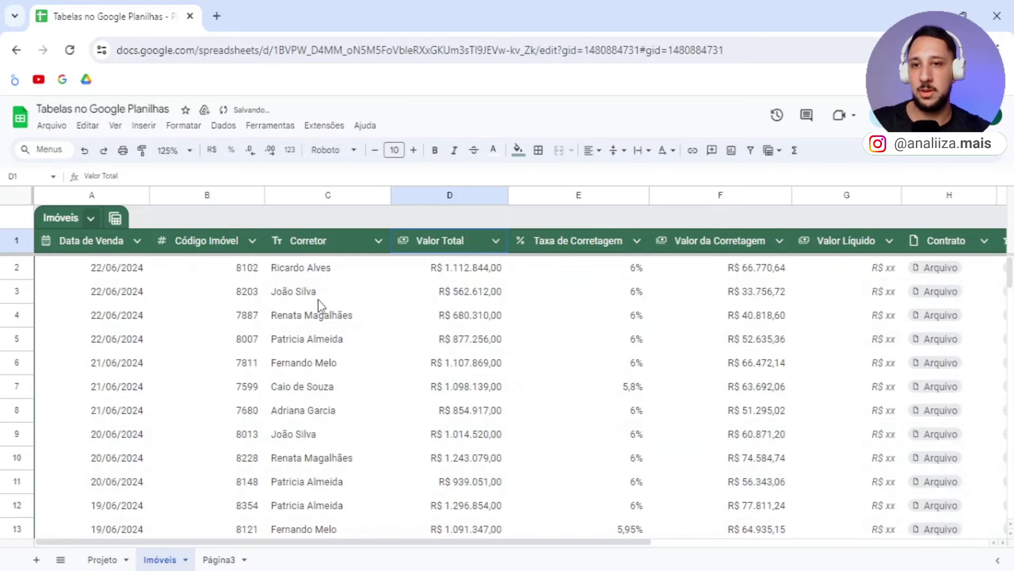
pyautogui.click(92, 217)
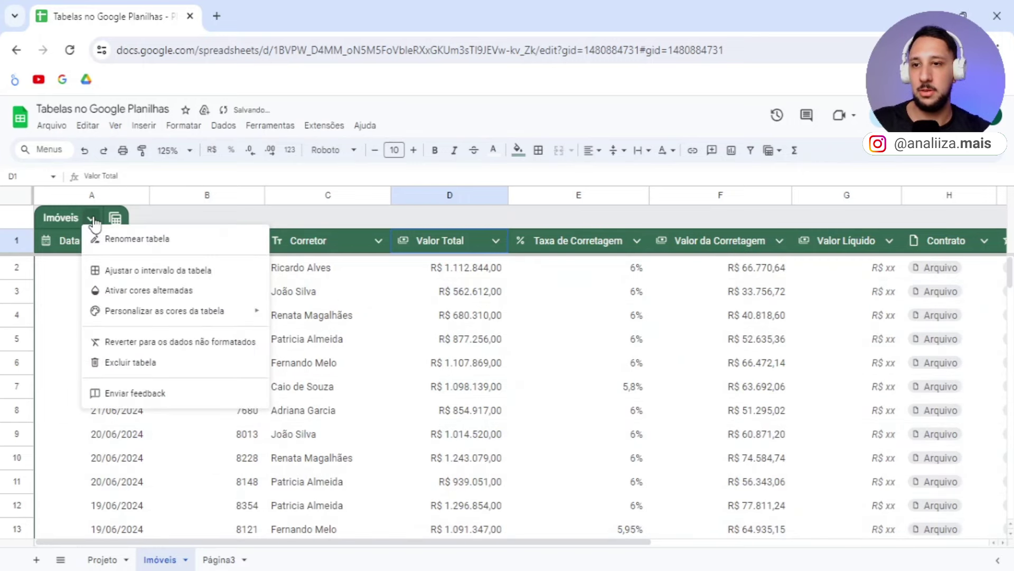
pyautogui.click(136, 292)
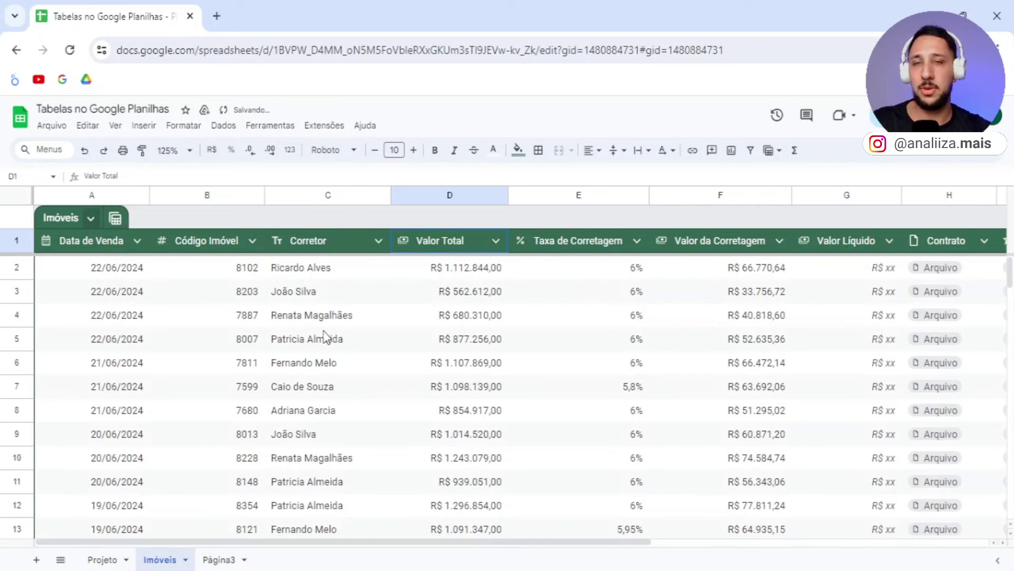
pyautogui.click(91, 219)
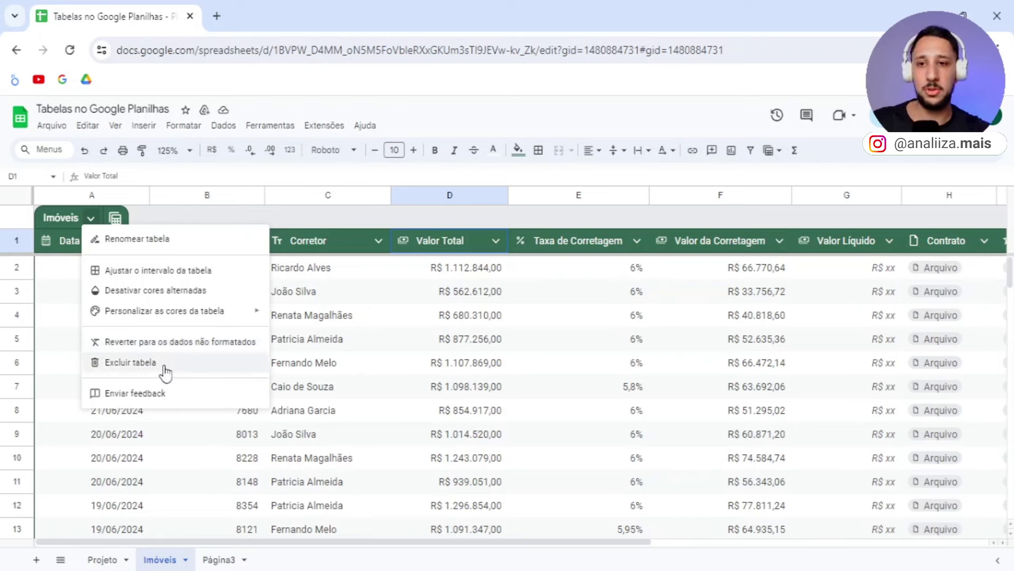
pyautogui.press('Escape')
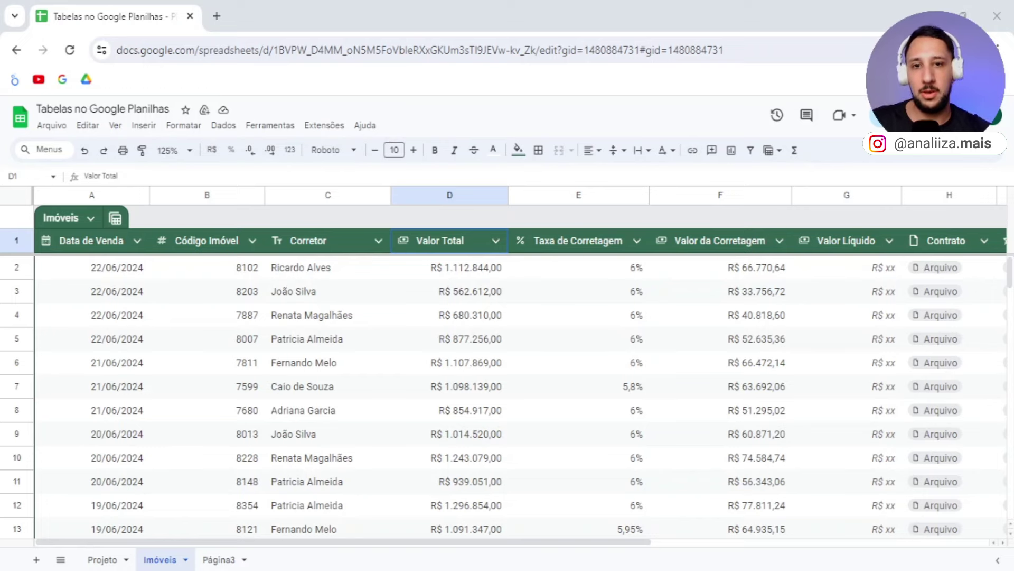
pyautogui.scroll(-3, 507, 397)
pyautogui.scroll(-5, 507, 396)
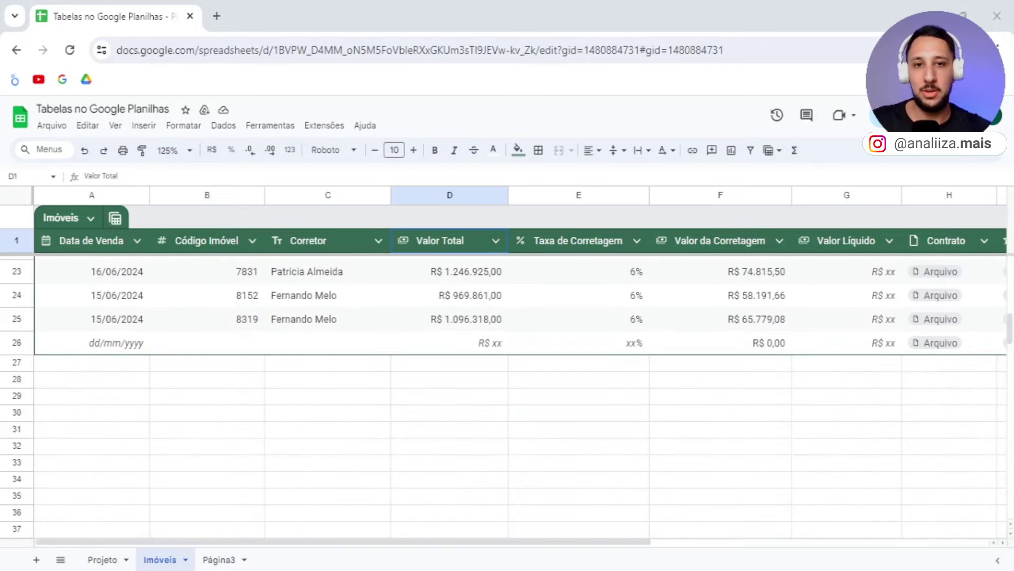
pyautogui.click(625, 341)
pyautogui.click(625, 328)
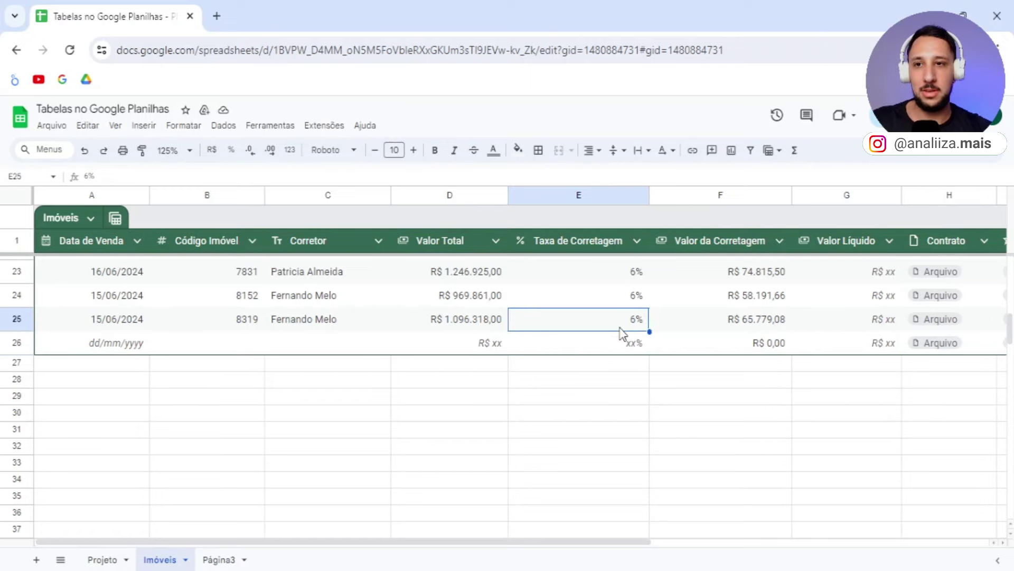
pyautogui.scroll(2, 679, 391)
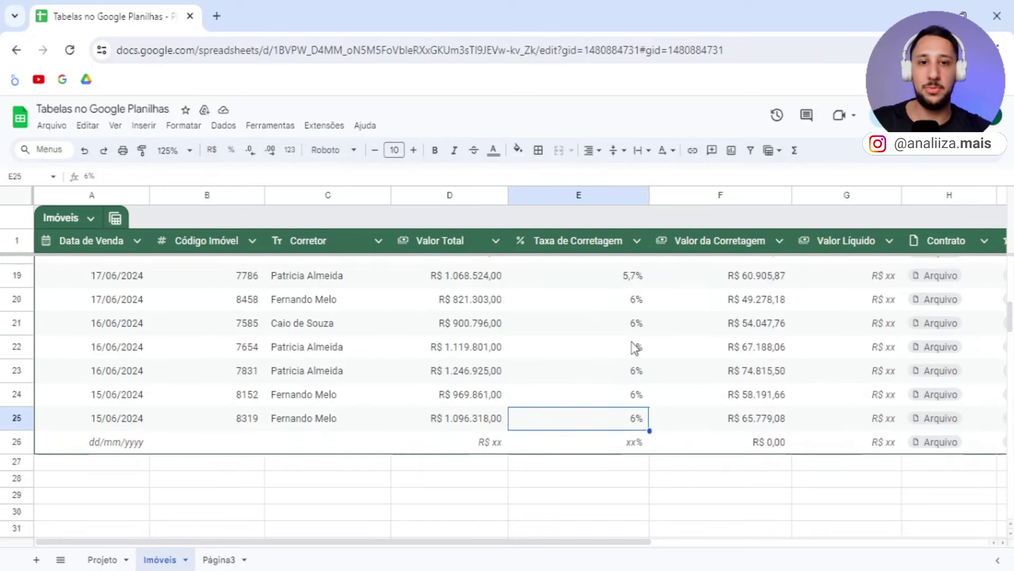
pyautogui.scroll(2, 655, 360)
pyautogui.scroll(-2, 703, 402)
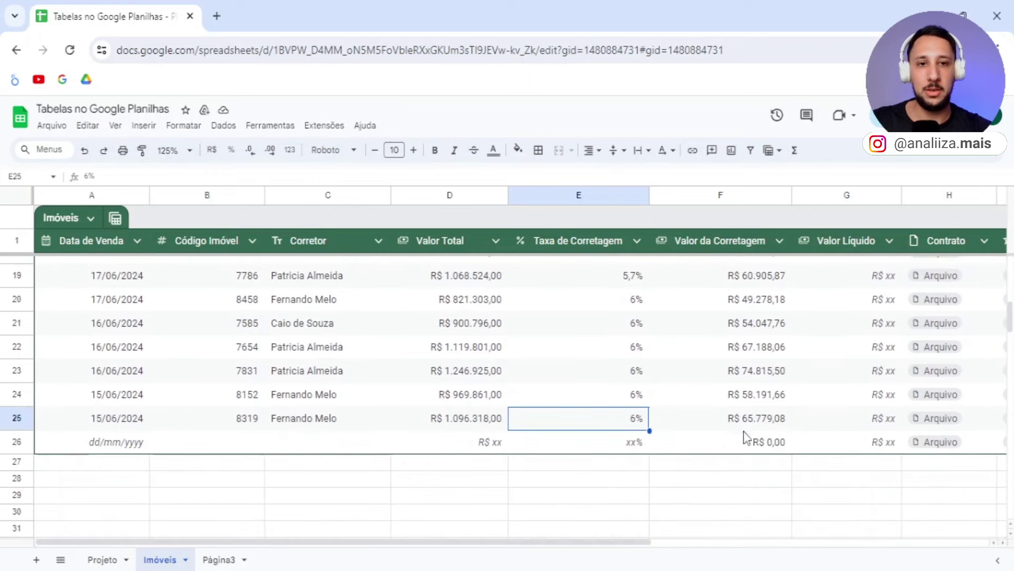
pyautogui.click(592, 197)
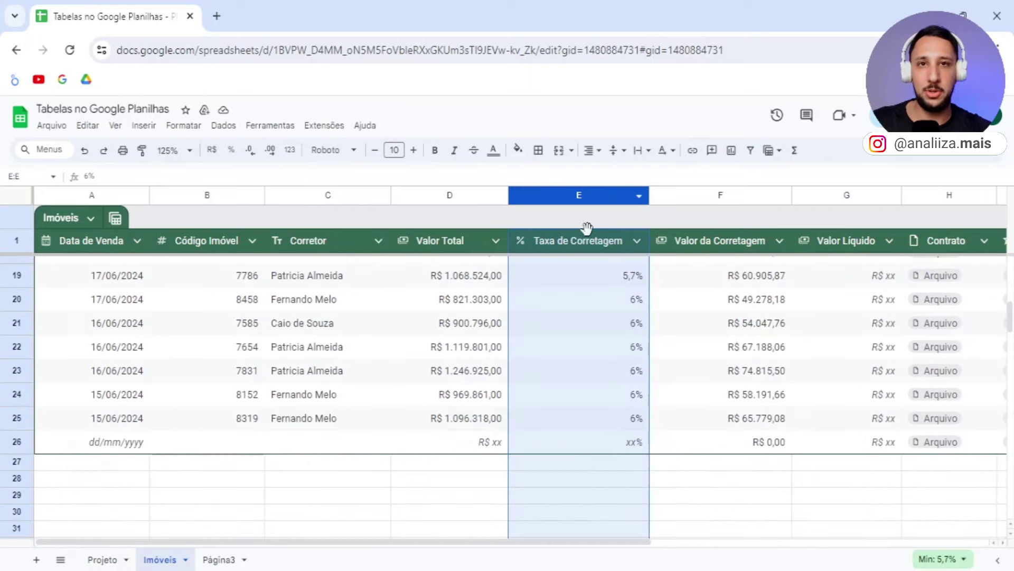
pyautogui.click(753, 427)
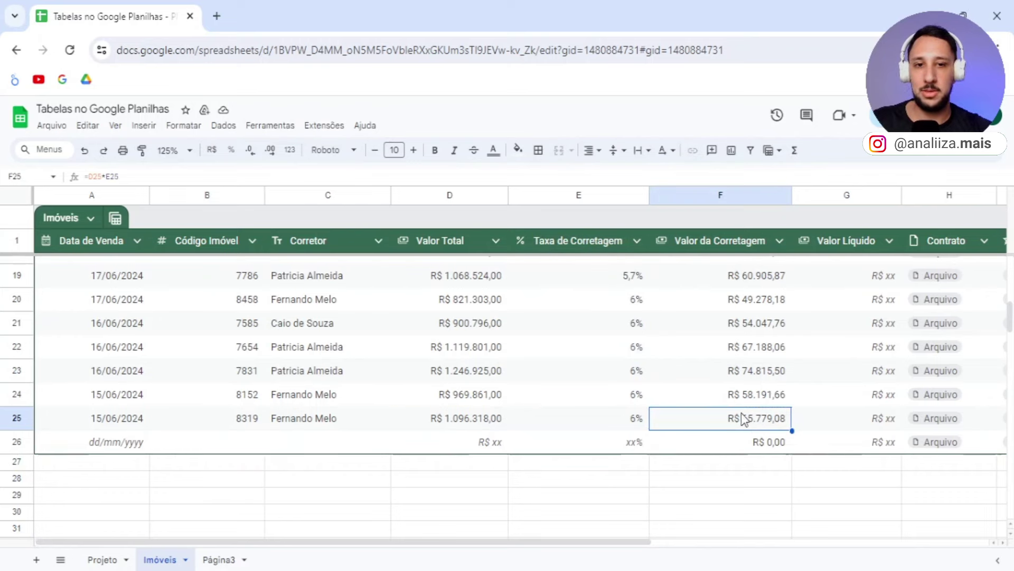
pyautogui.doubleClick(745, 419)
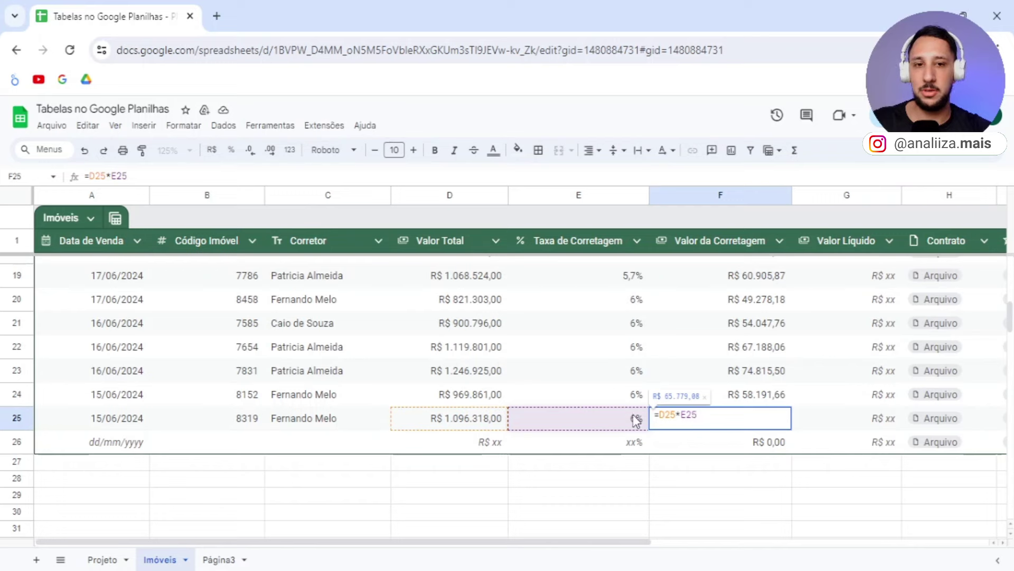
pyautogui.click(766, 397)
pyautogui.click(755, 442)
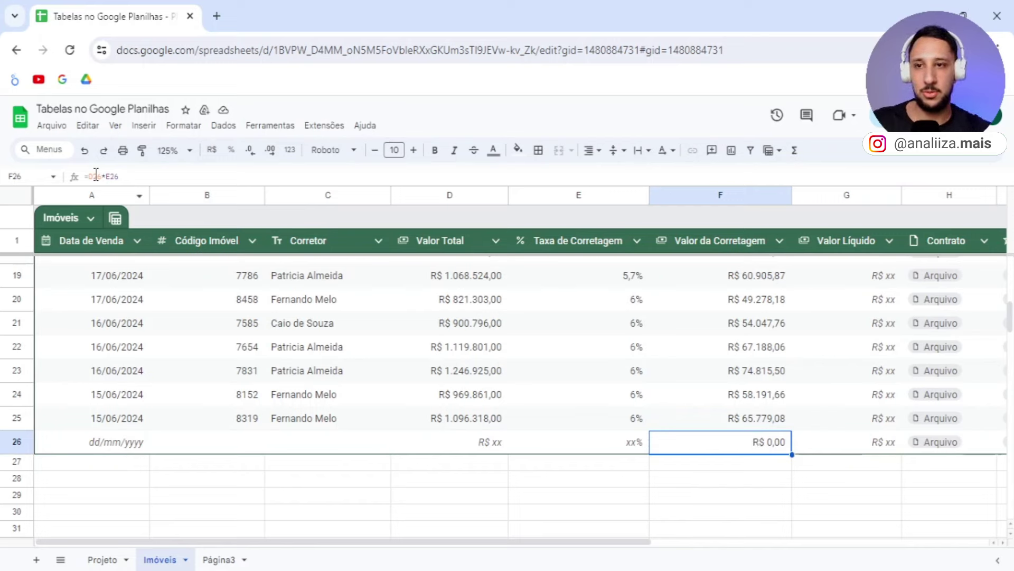
# - Insert a blank row 27 below row 26 and check its carried-over commission formula
pyautogui.rightClick(17, 441)
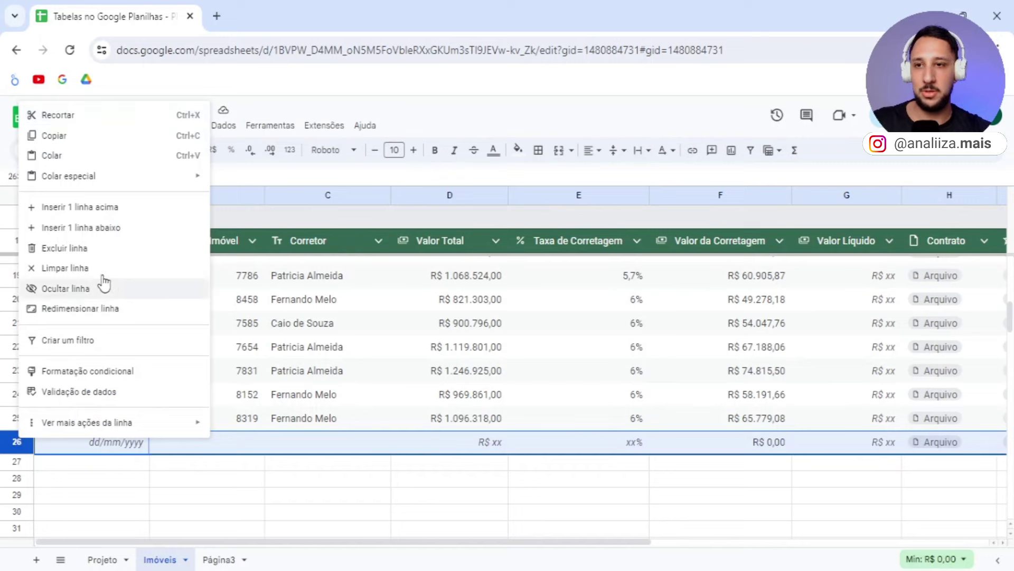
pyautogui.click(102, 228)
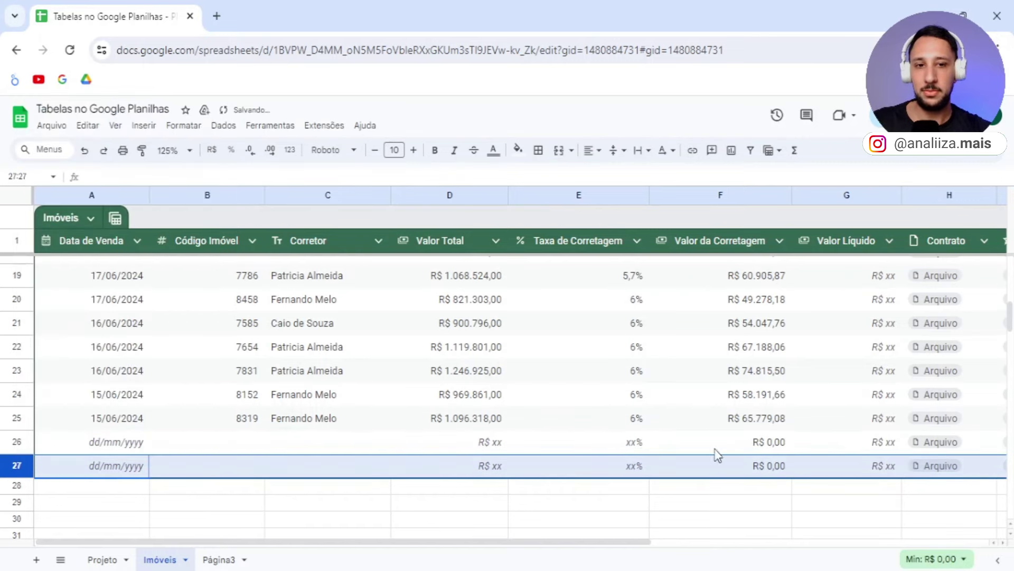
pyautogui.doubleClick(760, 467)
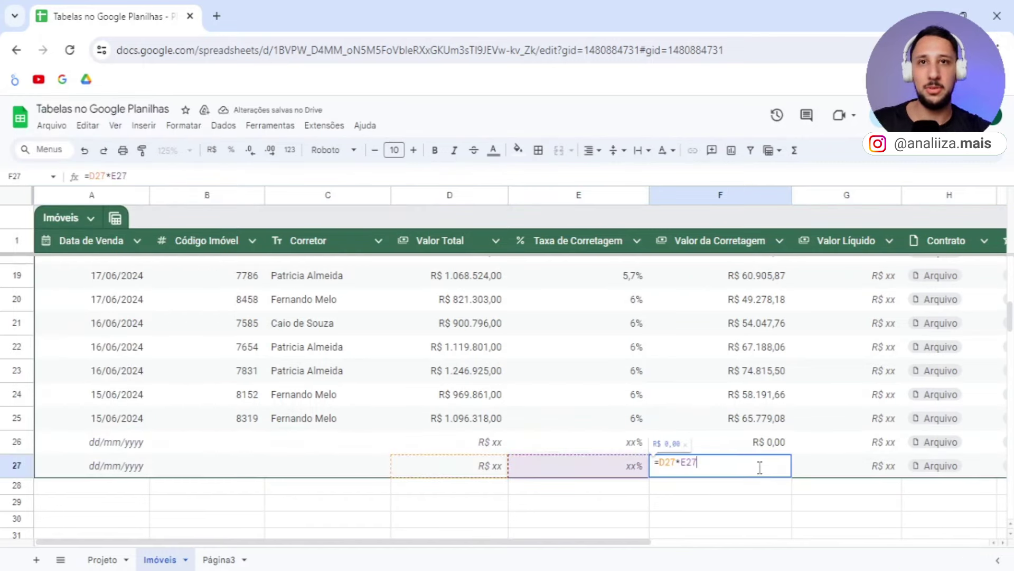
pyautogui.press('Escape')
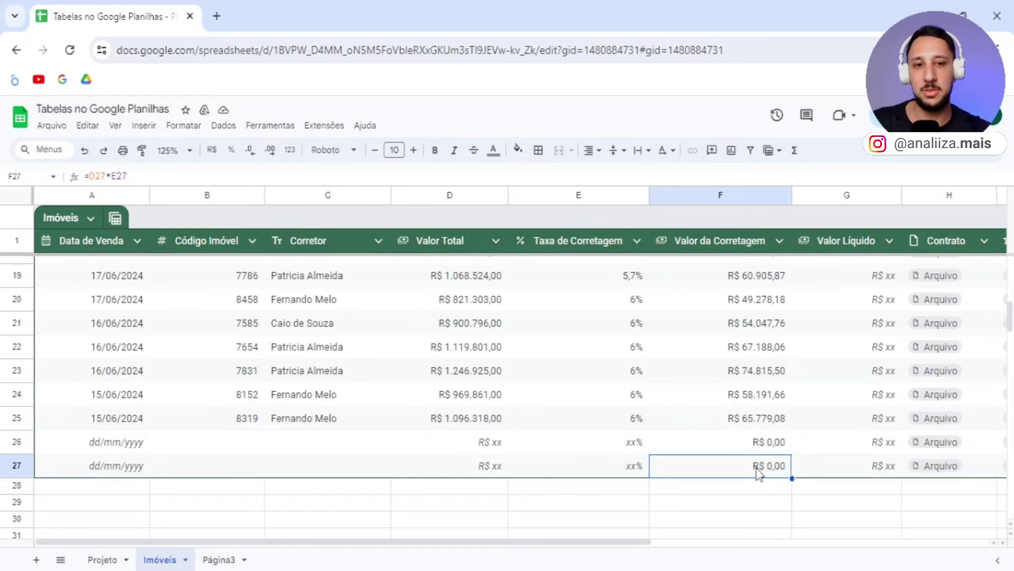
# - Review the commission values in row 2 and rows 22 to 27
pyautogui.scroll(2, 764, 423)
pyautogui.scroll(5, 768, 381)
pyautogui.click(750, 276)
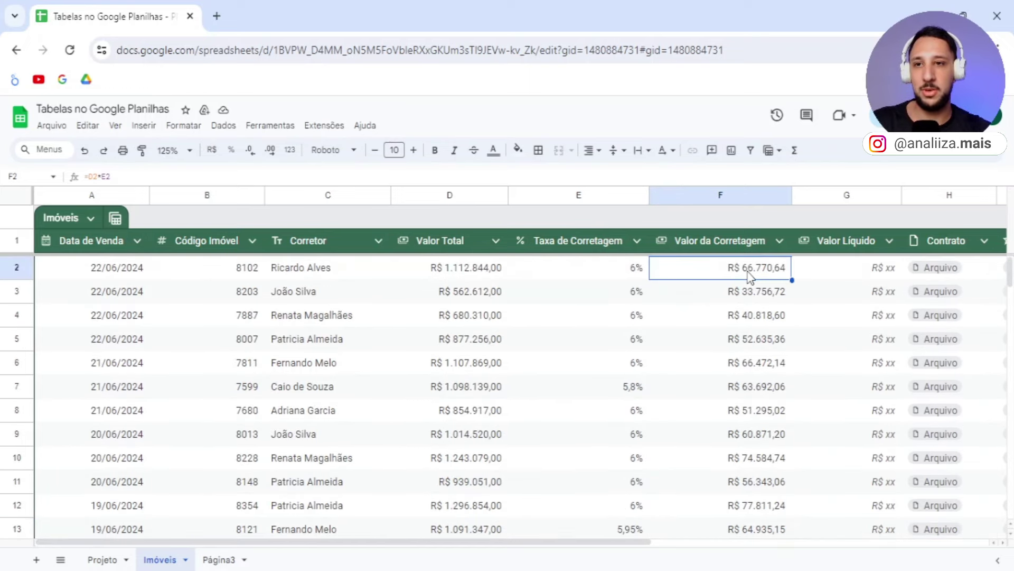
pyautogui.scroll(-3, 751, 276)
pyautogui.scroll(-3, 748, 270)
pyautogui.moveTo(750, 347); pyautogui.dragTo(751, 467)
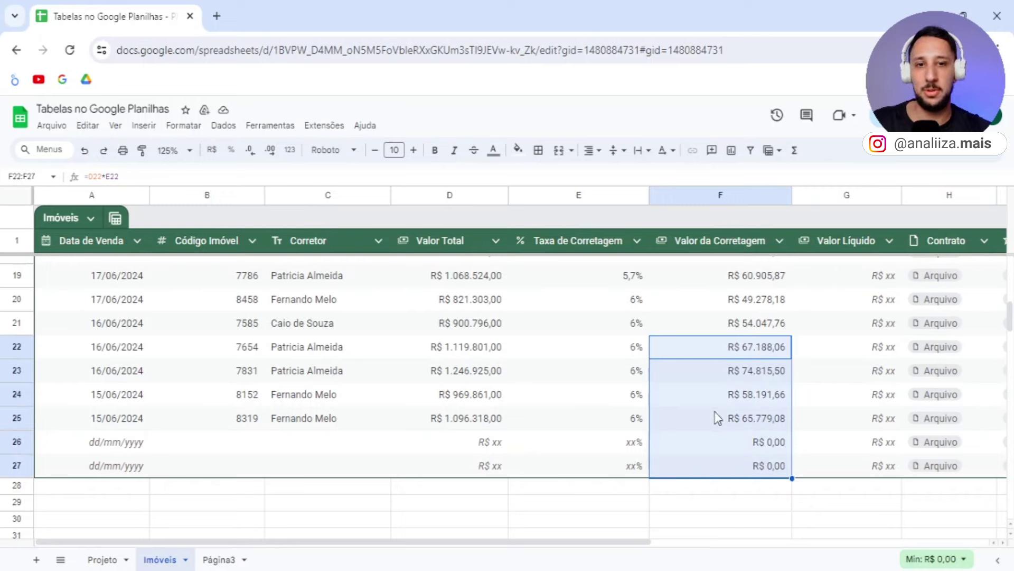
# - Give row 26 Valor Total R$ 500.000,00 and a 6% rate, then return to columns A–H
pyautogui.click(637, 468)
pyautogui.click(479, 453)
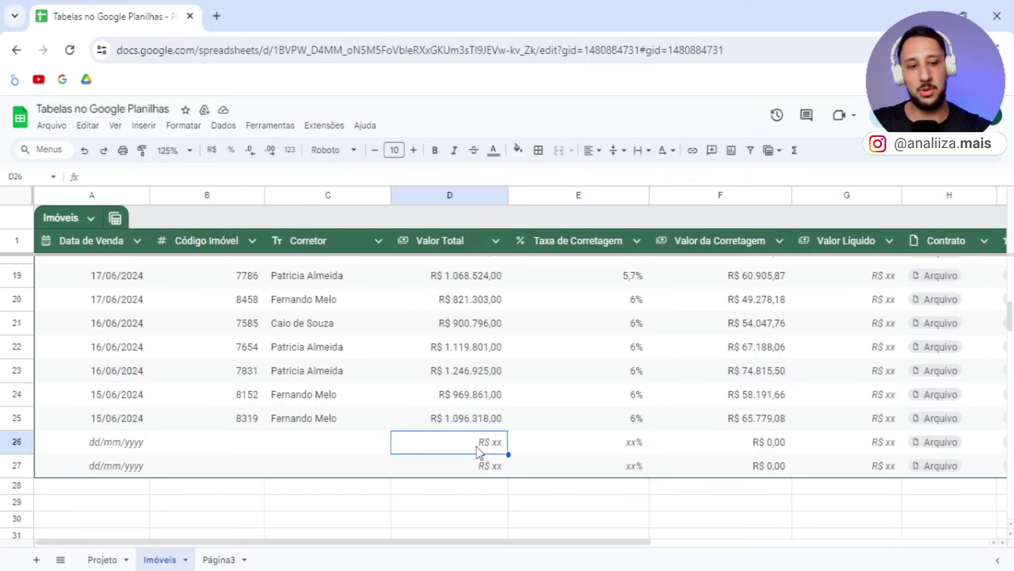
pyautogui.write('500.')
pyautogui.write('00000')
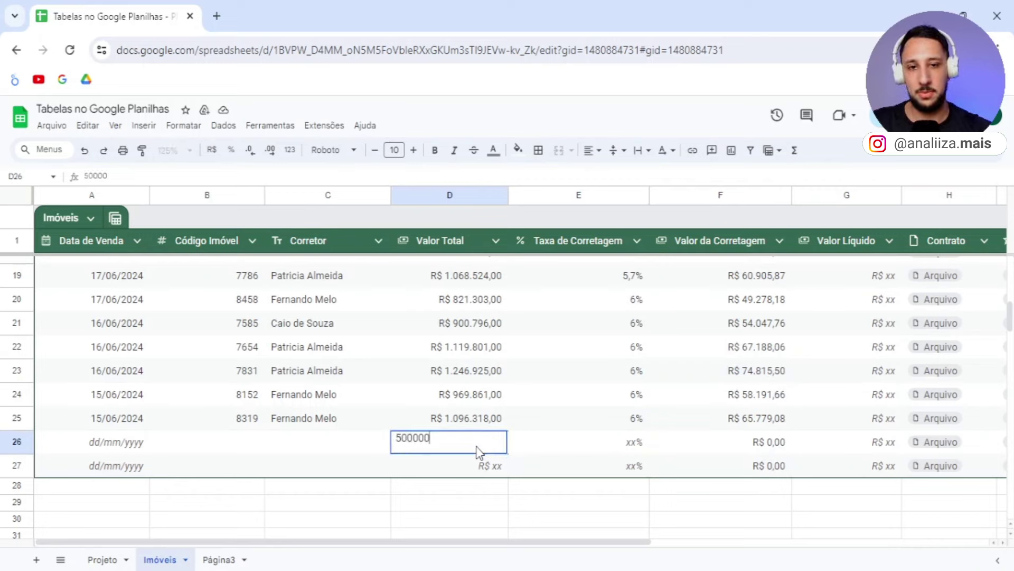
pyautogui.press('Return')
pyautogui.click(613, 442)
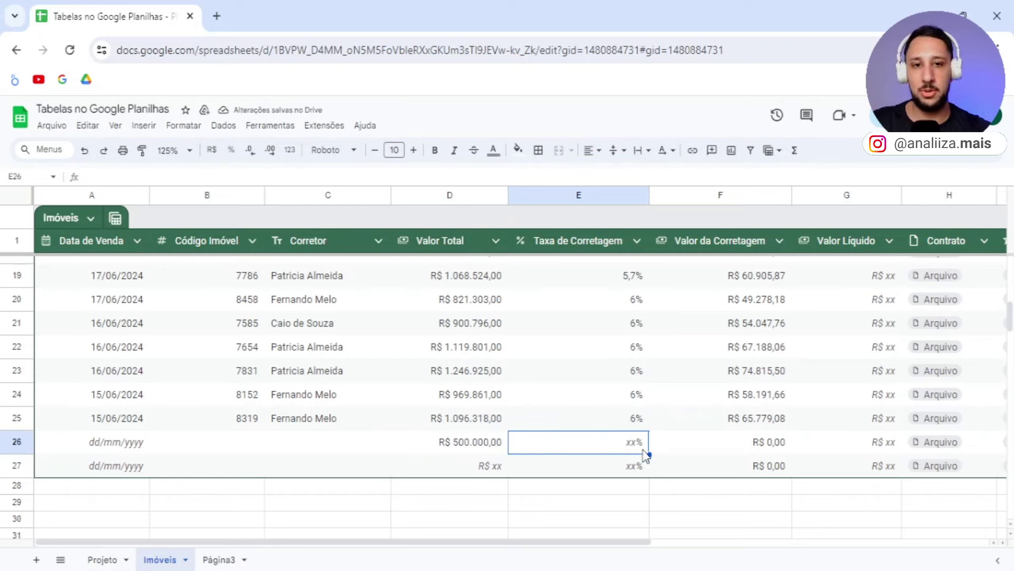
pyautogui.write('6')
pyautogui.press('Return')
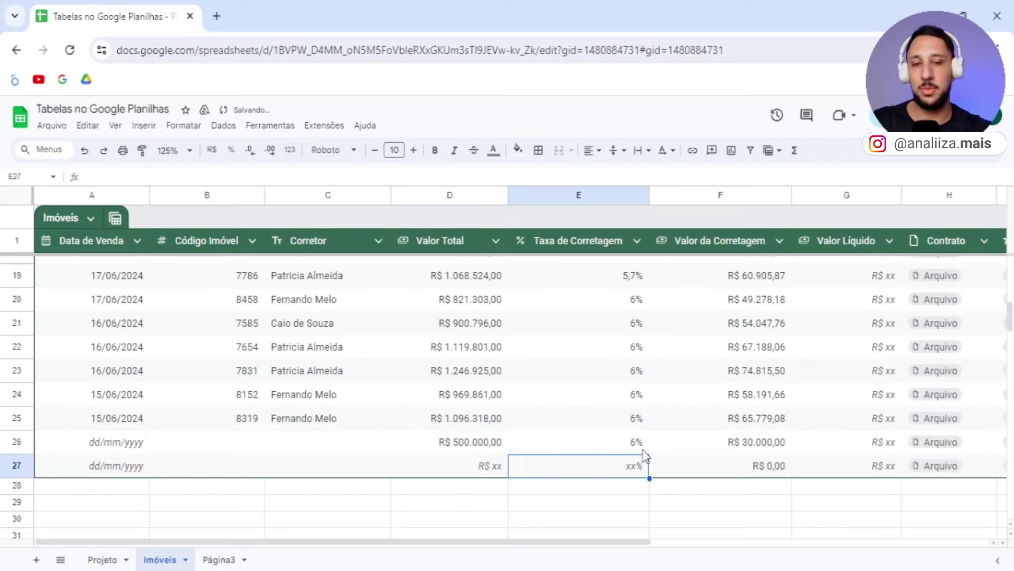
pyautogui.click(740, 442)
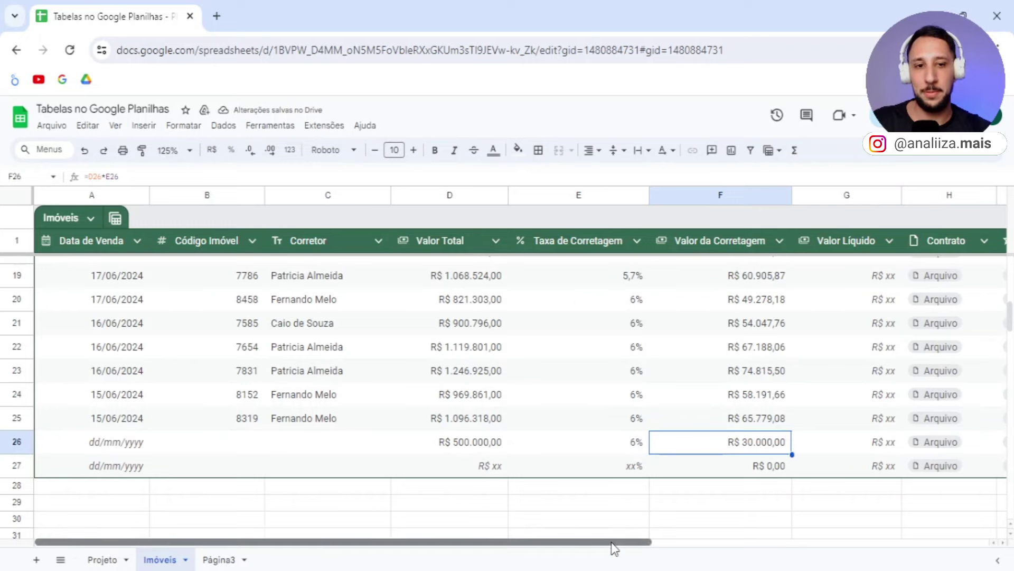
pyautogui.moveTo(613, 542); pyautogui.dragTo(737, 541)
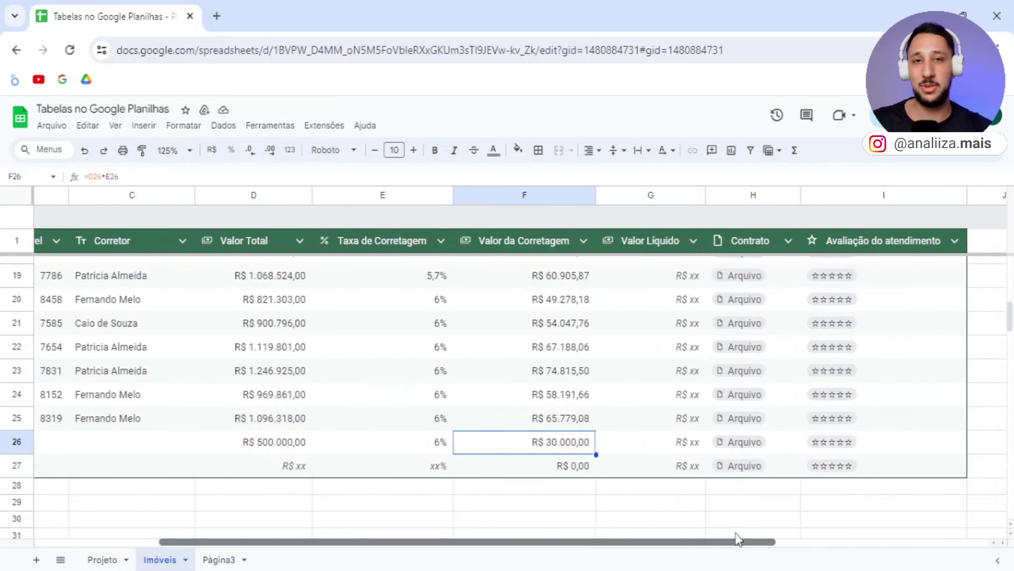
pyautogui.moveTo(738, 539); pyautogui.dragTo(551, 547)
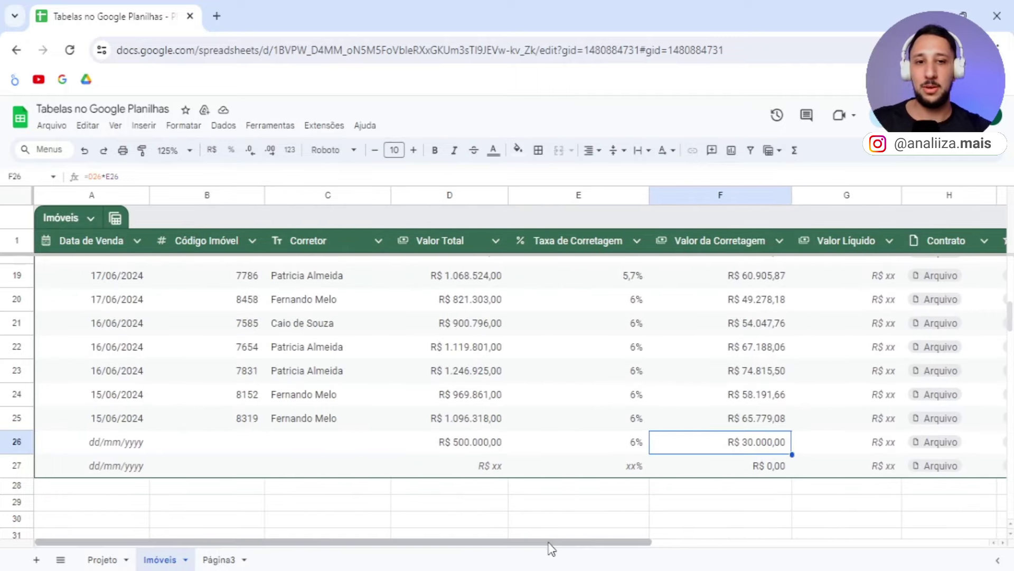
pyautogui.scroll(-2, 390, 509)
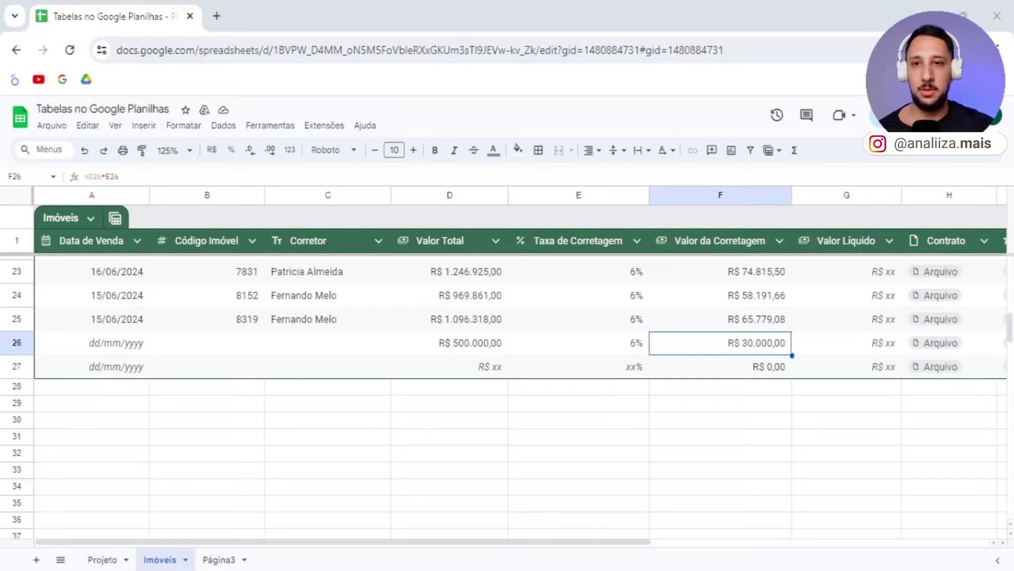
# - Zoom to 100% and hide columns G–I (Valor Líquido, Contrato, Avaliação do atendimento)
pyautogui.click(172, 150)
pyautogui.click(170, 234)
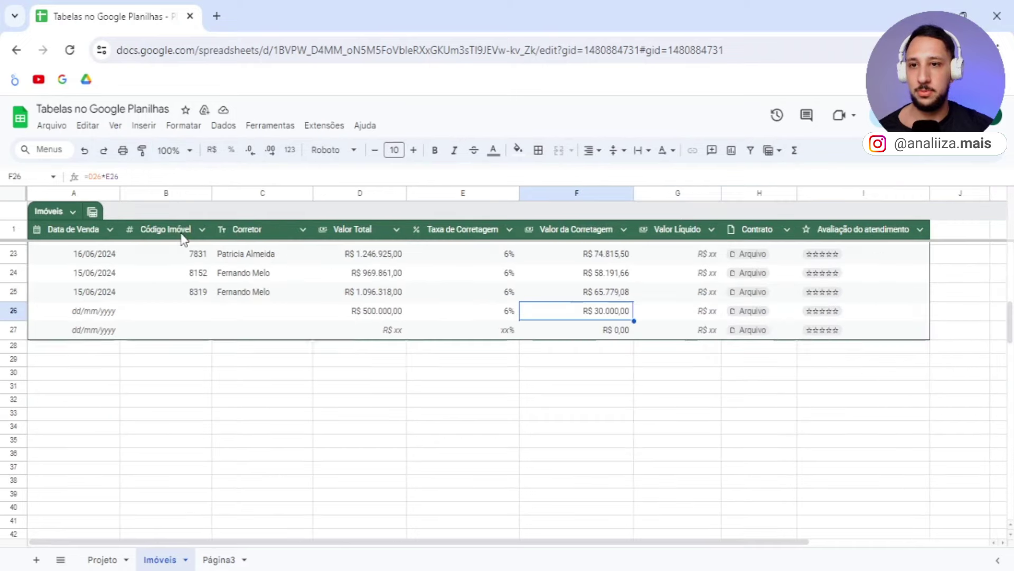
pyautogui.scroll(10, 943, 465)
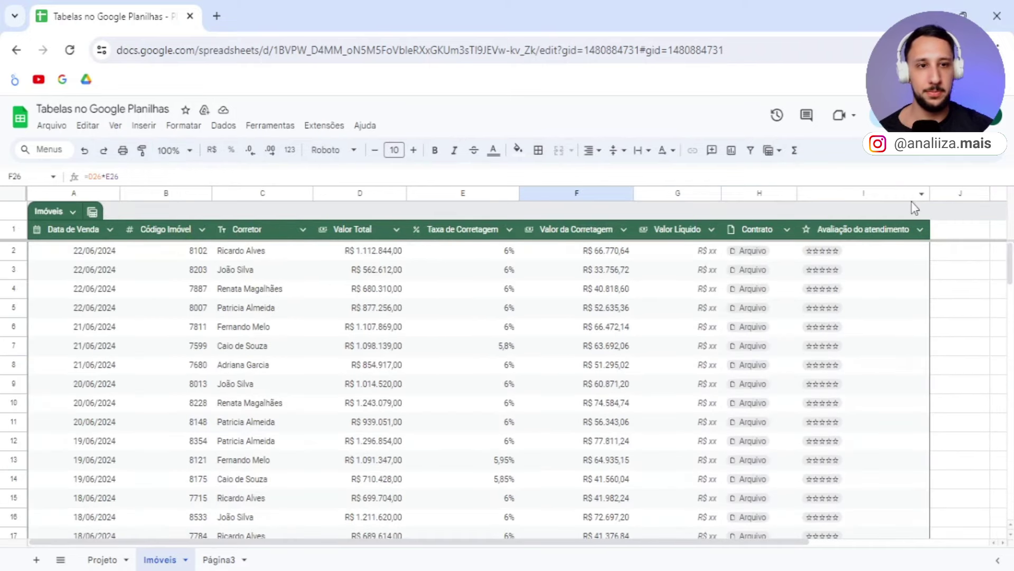
pyautogui.moveTo(930, 192); pyautogui.dragTo(687, 192)
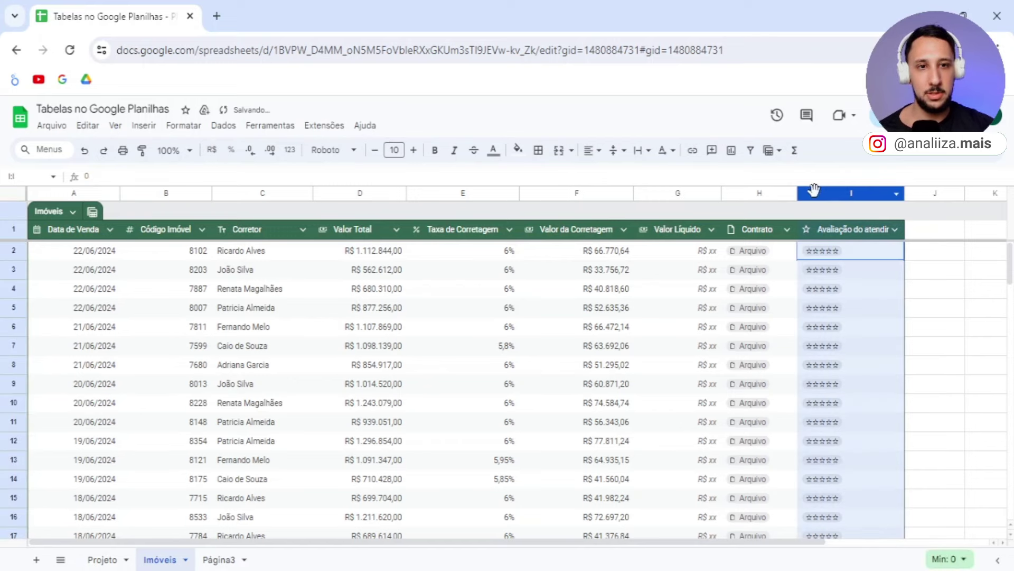
pyautogui.rightClick(687, 192)
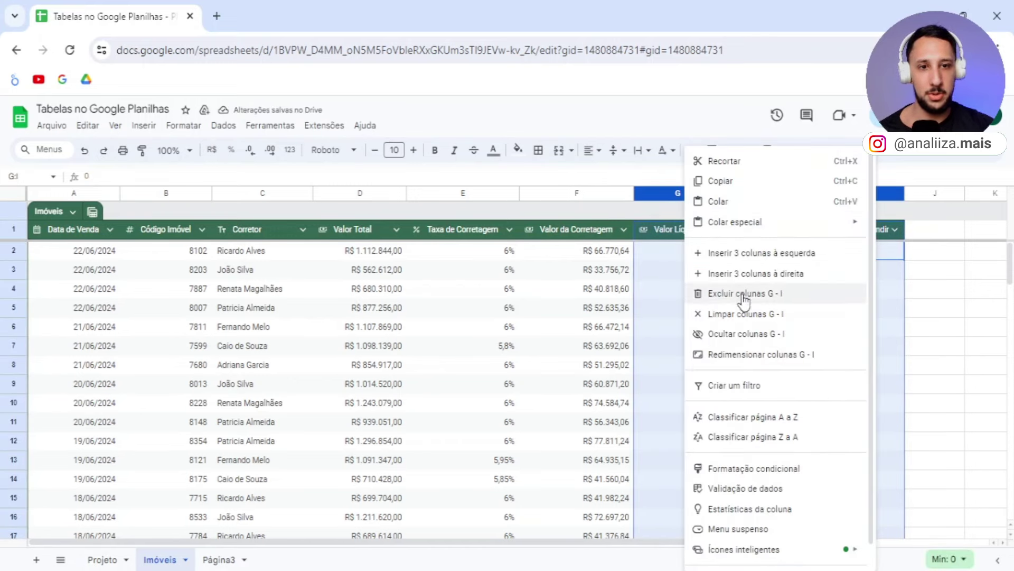
pyautogui.click(738, 338)
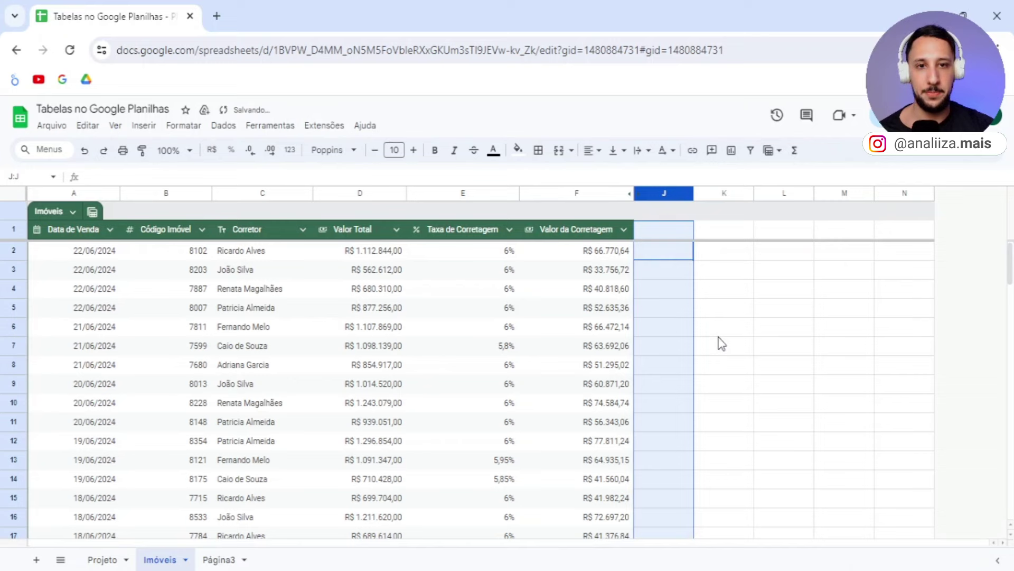
pyautogui.click(735, 294)
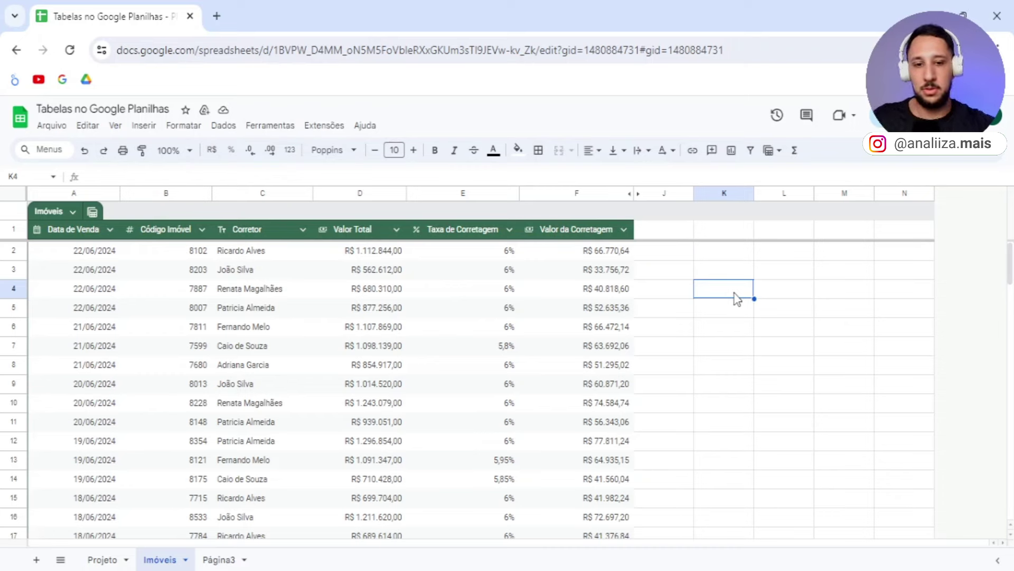
pyautogui.write('=')
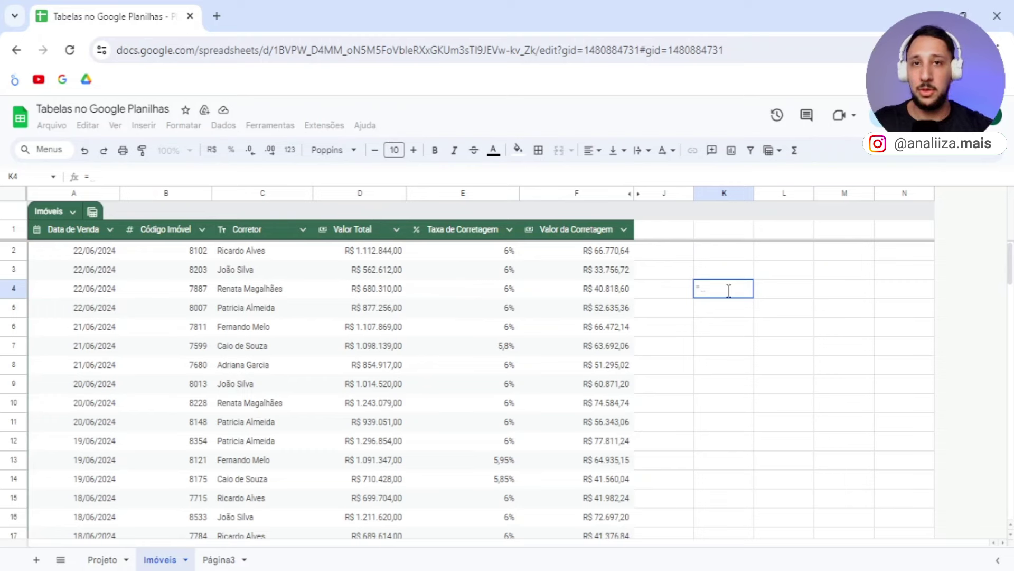
pyautogui.write('SOMA')
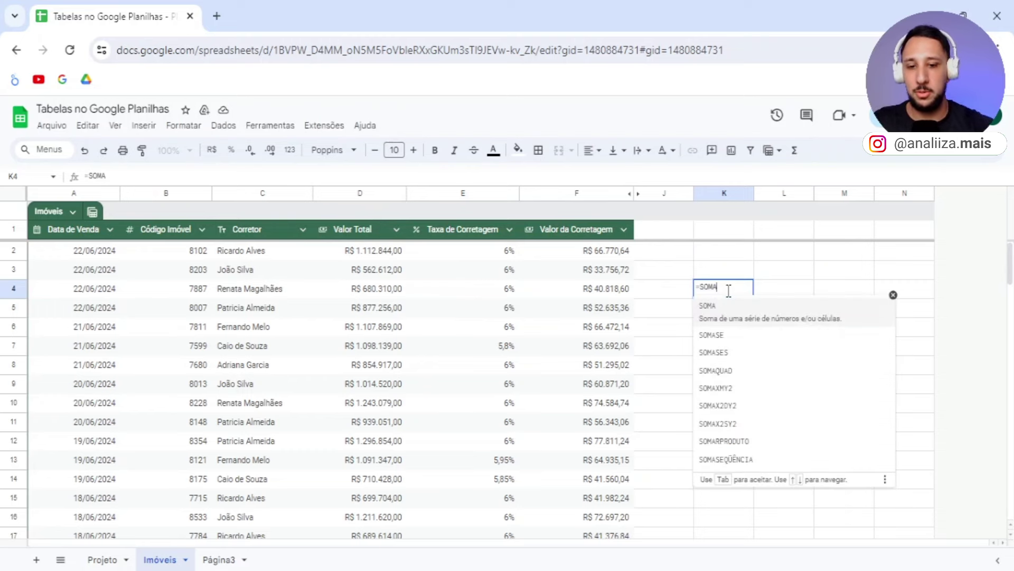
pyautogui.write('(')
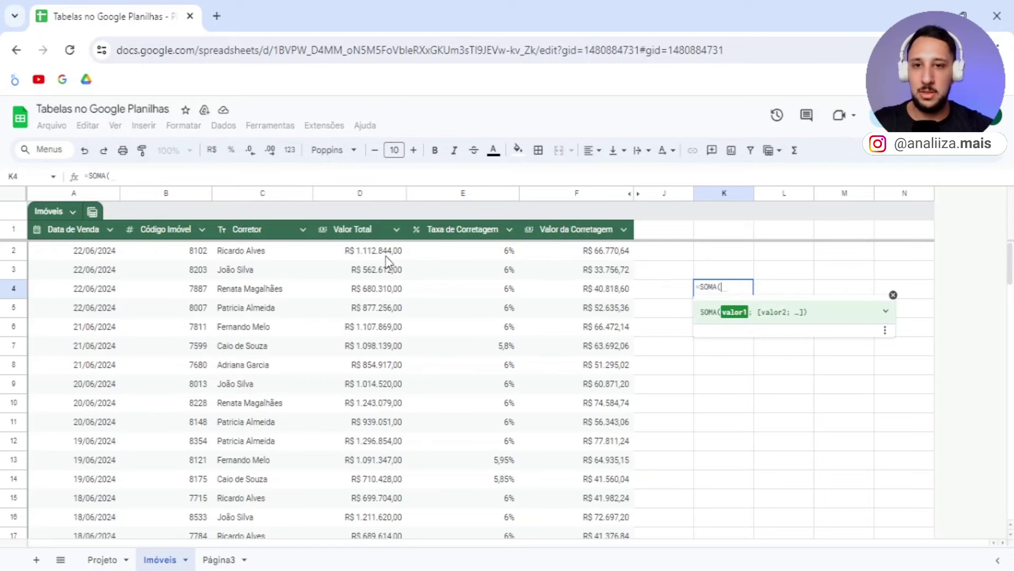
pyautogui.moveTo(386, 256); pyautogui.dragTo(384, 511)
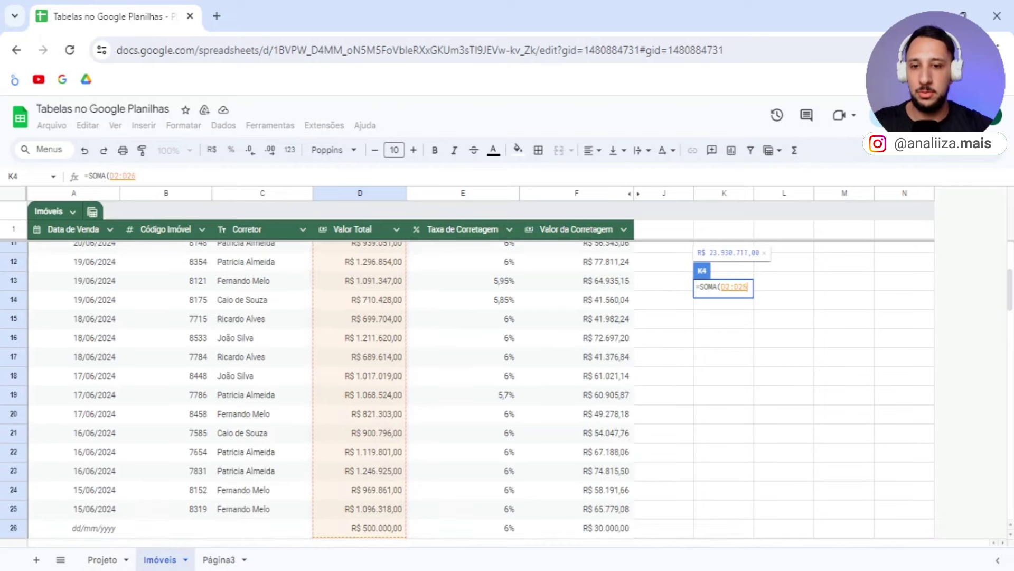
pyautogui.scroll(4, 607, 430)
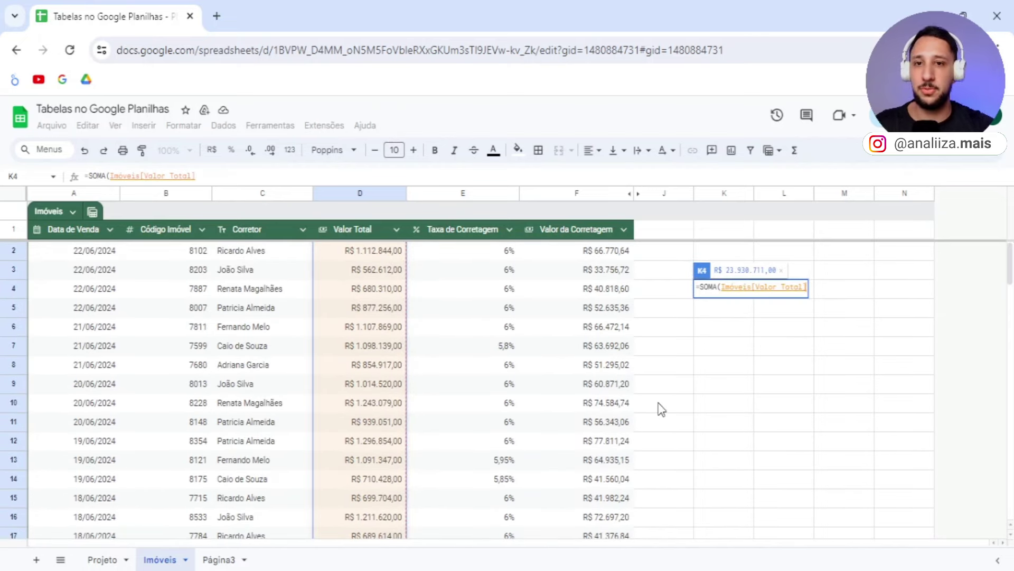
pyautogui.scroll(-3, 498, 442)
pyautogui.scroll(-2, 414, 453)
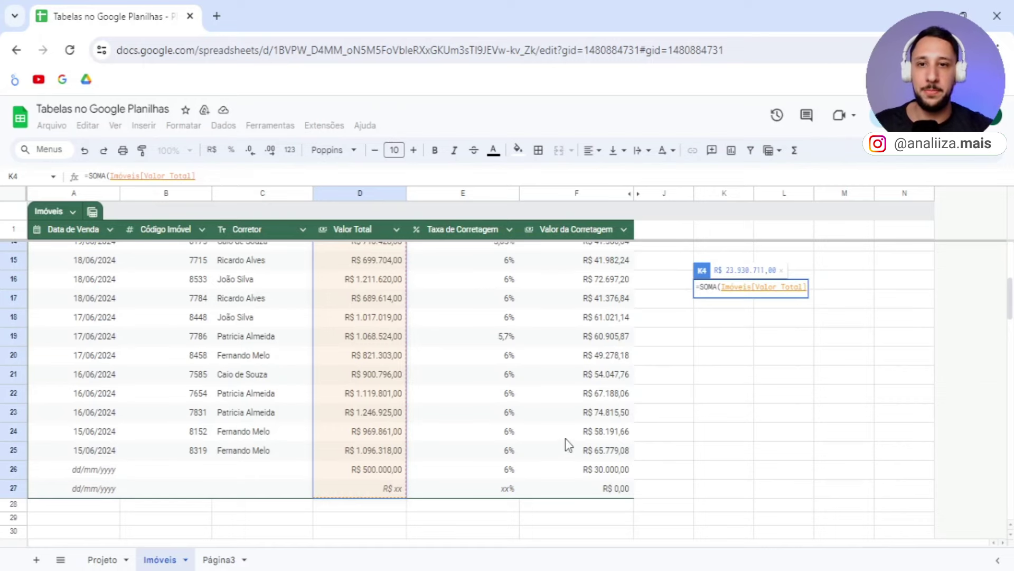
pyautogui.scroll(5, 567, 441)
pyautogui.press('Escape')
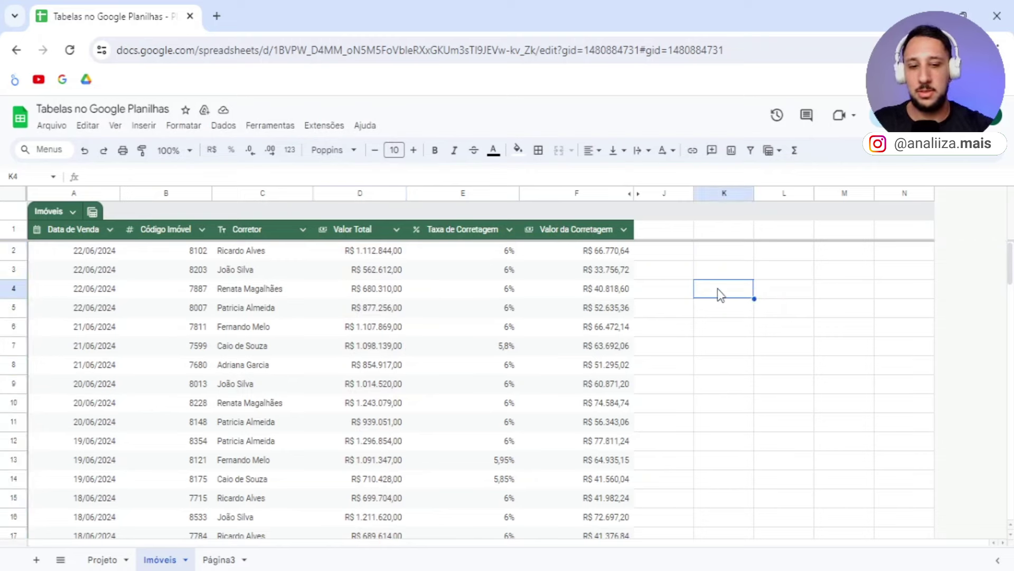
# - Enter =SOMA(Imóveis[Valor Total]) in K4, giving R$ 23.930.711,00
pyautogui.write('=')
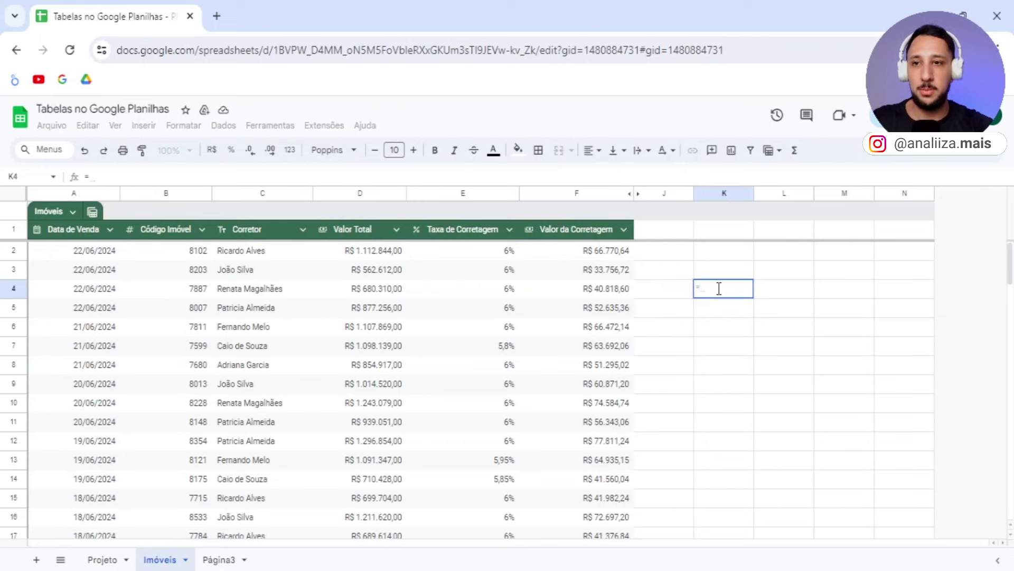
pyautogui.write('Im')
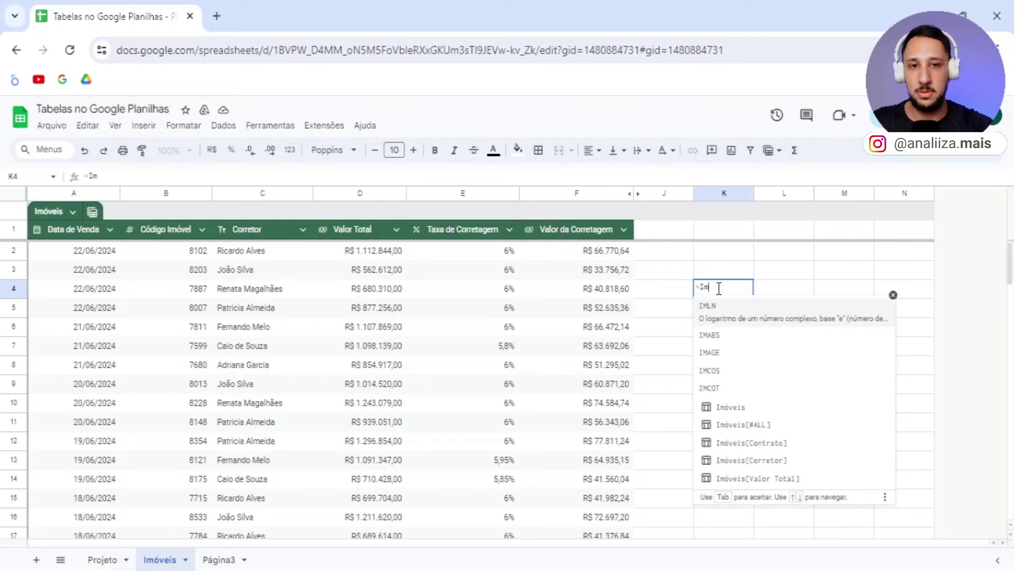
pyautogui.write('óveis')
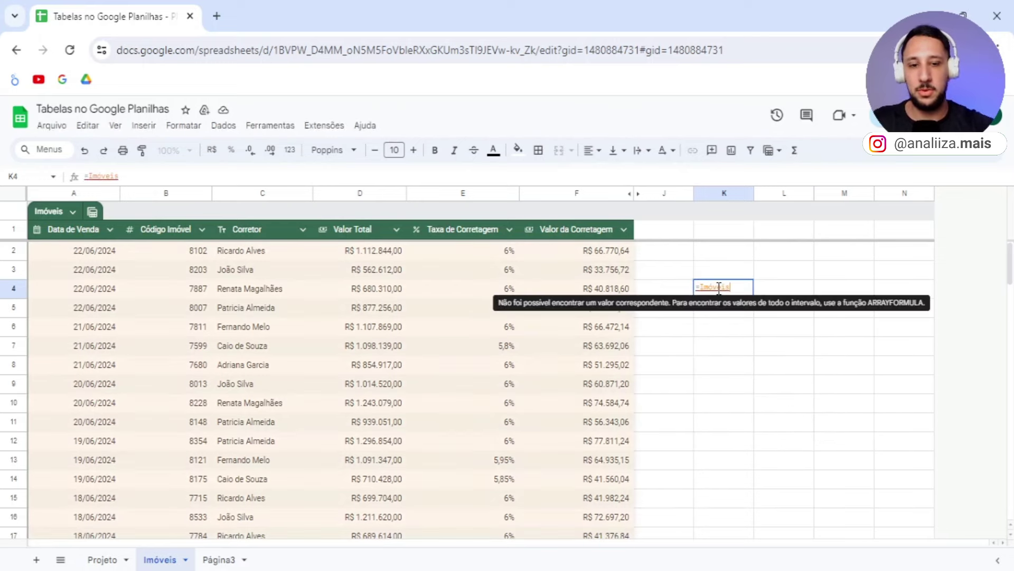
pyautogui.write('i')
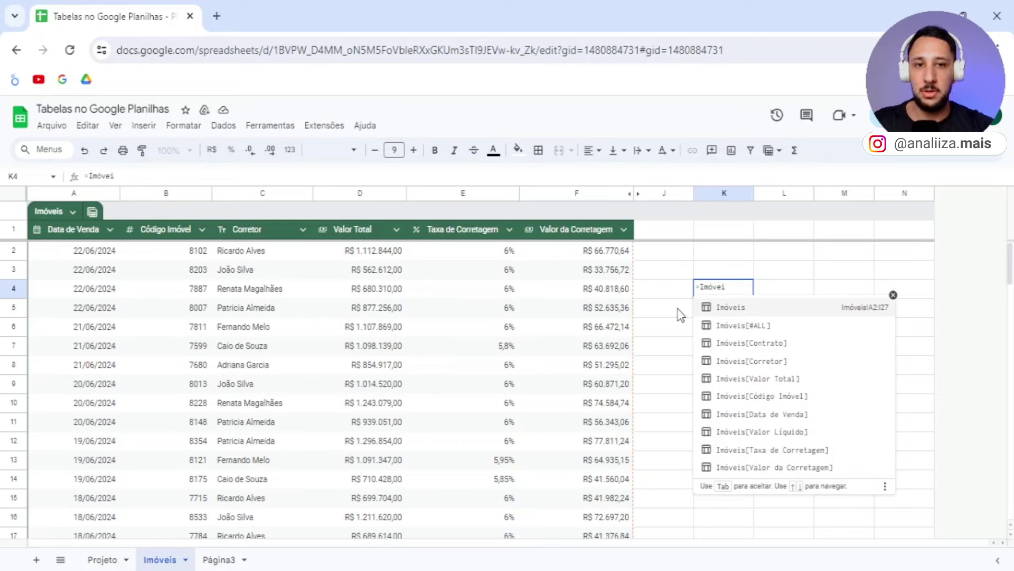
pyautogui.press('Left')
pyautogui.press('Left')
pyautogui.press('Left')
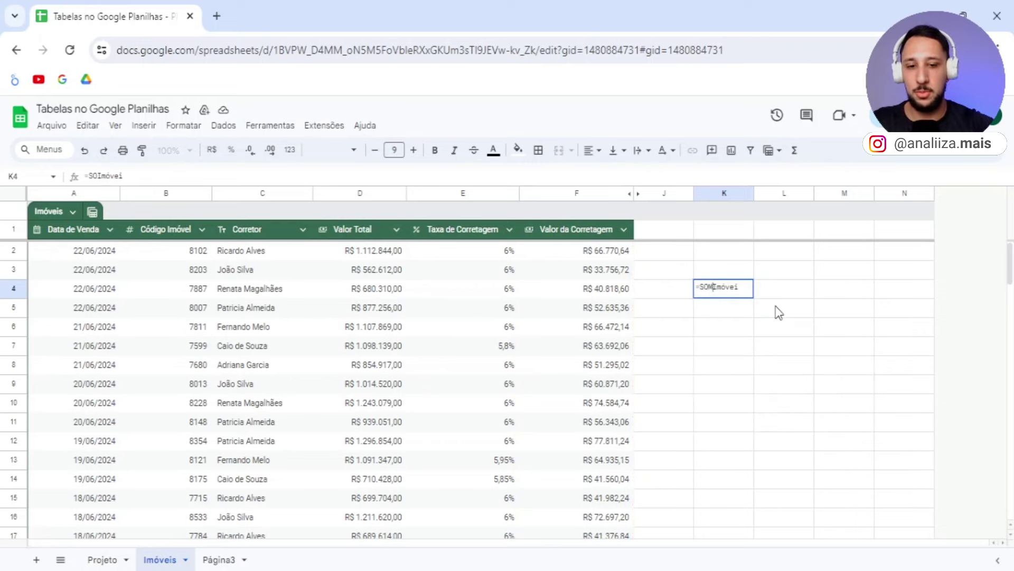
pyautogui.write('SOMA(')
pyautogui.click(739, 286)
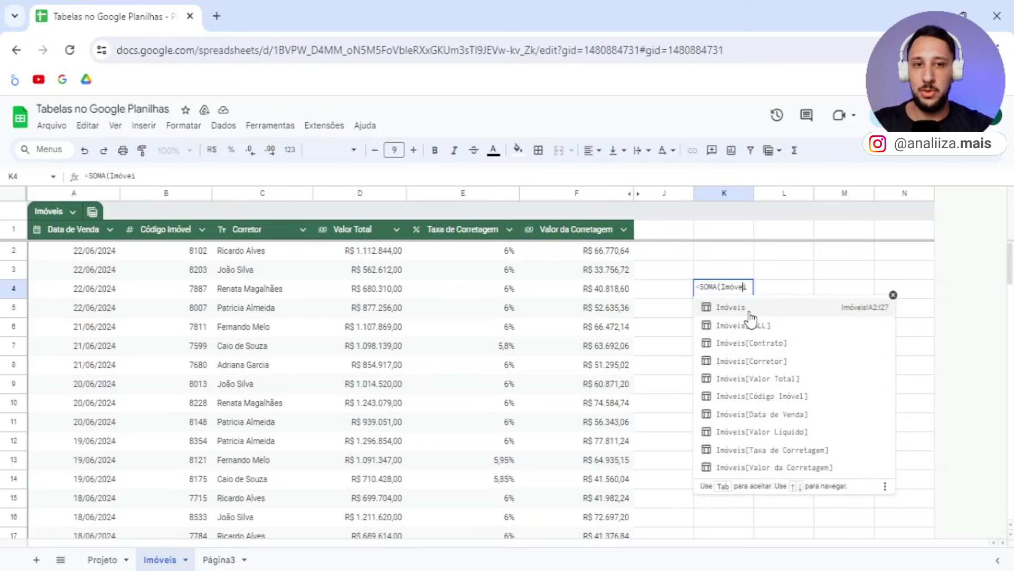
pyautogui.click(765, 379)
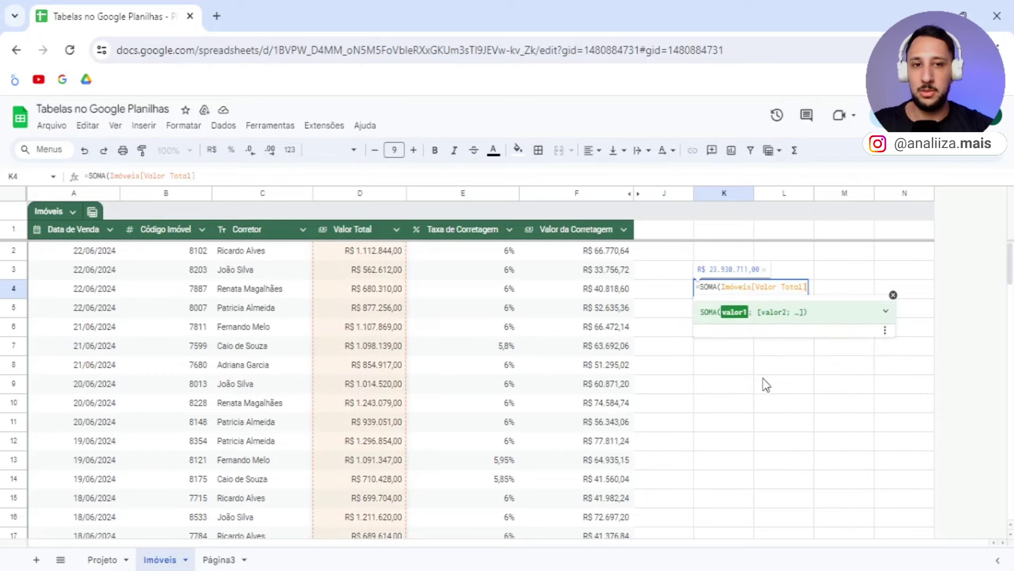
pyautogui.write(')')
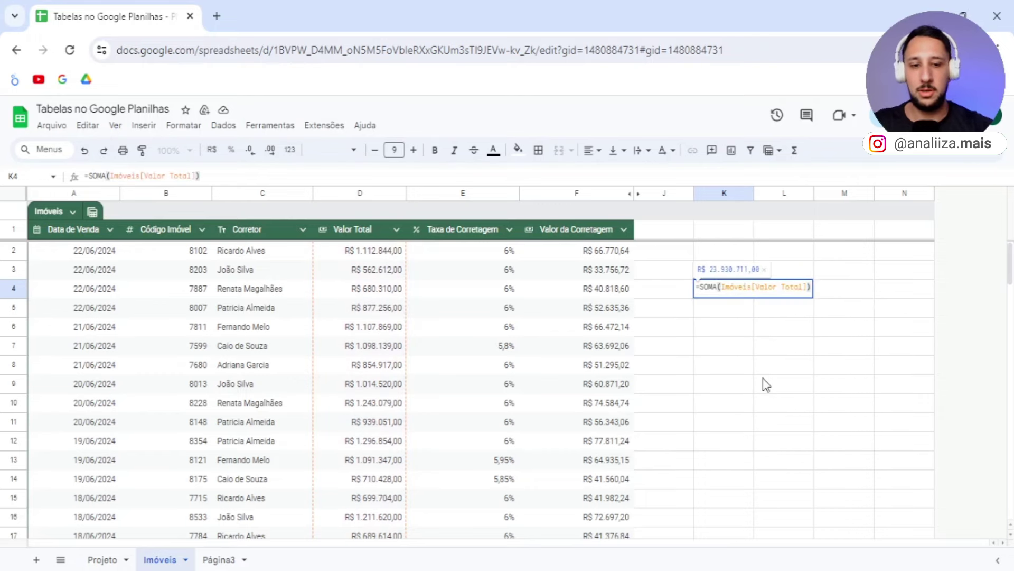
pyautogui.press('Return')
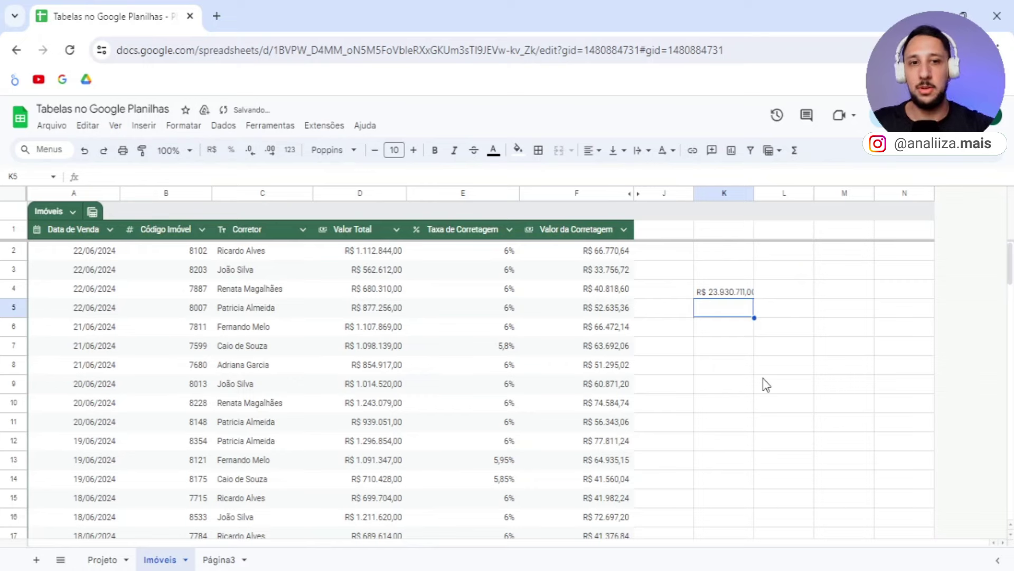
# - Widen column K and enter 400000 as row 27's Valor Total in D27
pyautogui.moveTo(754, 193); pyautogui.dragTo(782, 193)
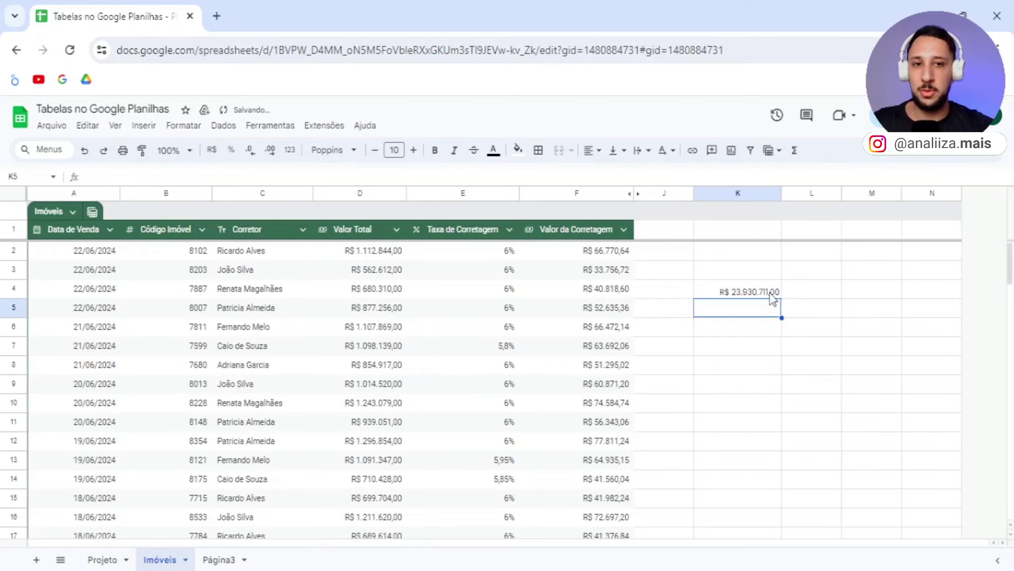
pyautogui.scroll(-5, 378, 299)
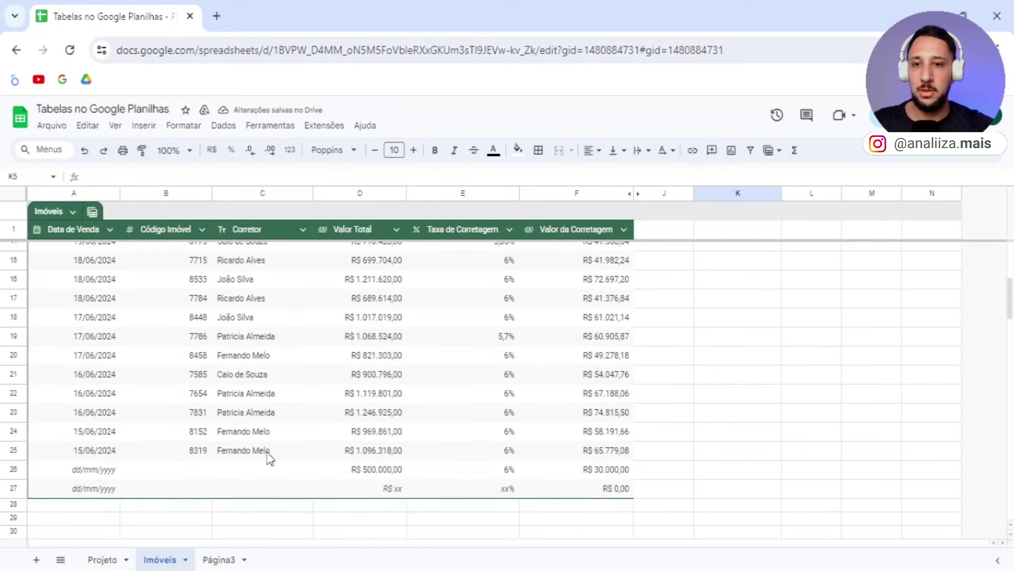
pyautogui.click(390, 489)
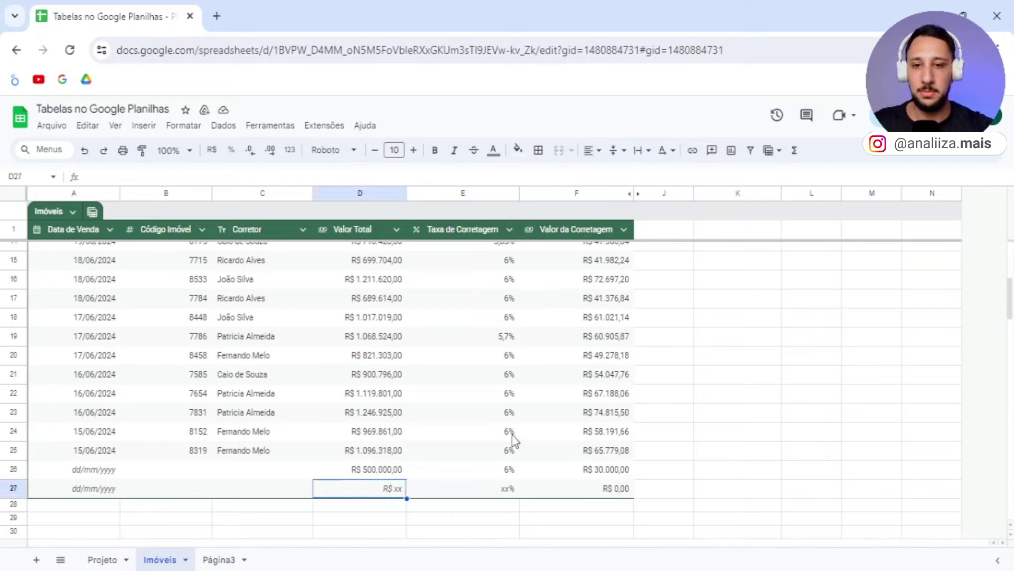
pyautogui.write('400000')
pyautogui.press('Return')
# - Move the K4 total down to K26, now reading R$ 24.330.711,00
pyautogui.scroll(5, 528, 443)
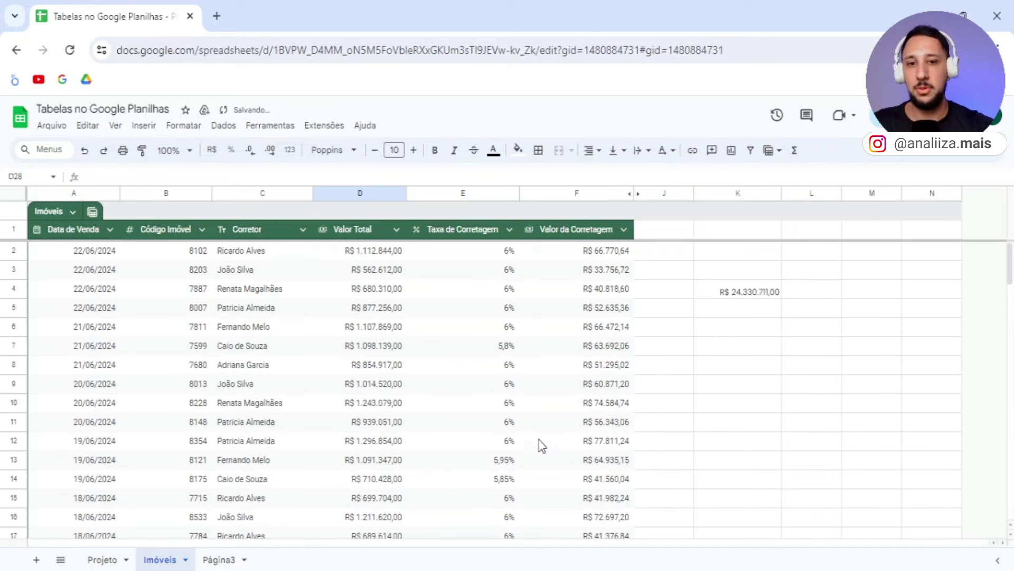
pyautogui.click(763, 291)
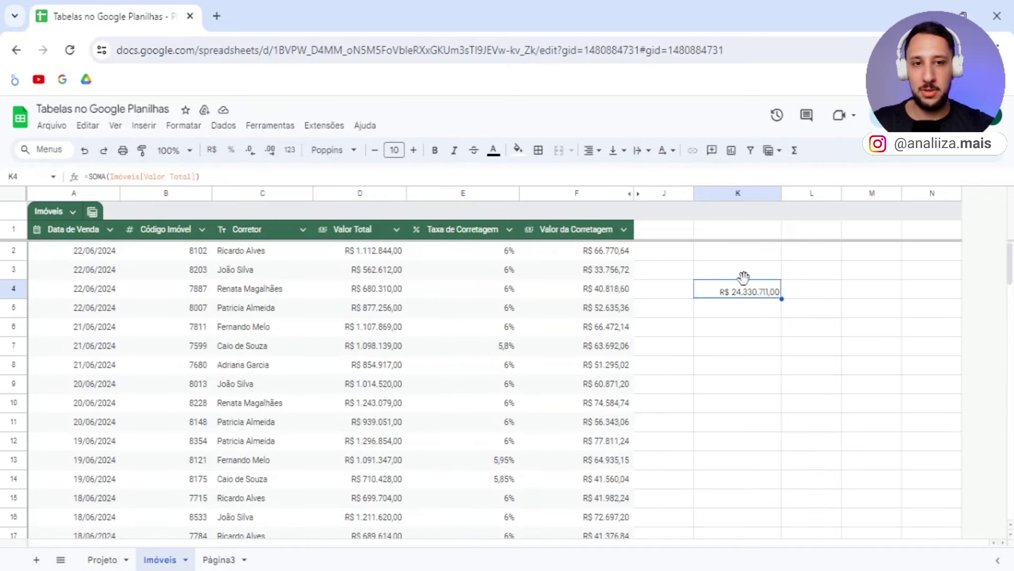
pyautogui.moveTo(744, 276)
pyautogui.mouseDown()
pyautogui.moveTo(745, 455)
pyautogui.moveTo(745, 394)
pyautogui.mouseUp()
pyautogui.scroll(-6, 747, 386)
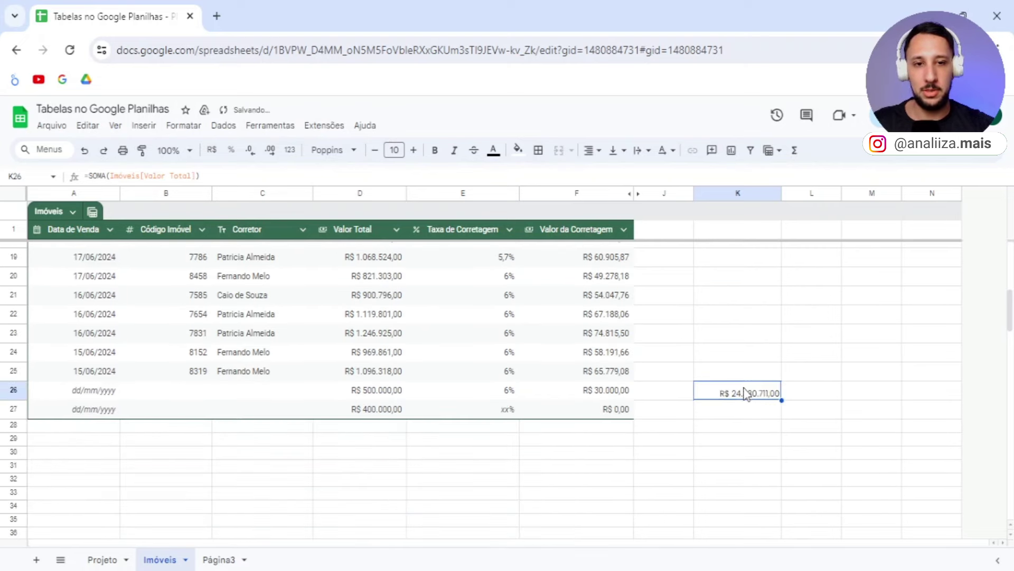
# - Enter R$ 500.000,00 in D28, extending the Imóveis table to row 28
pyautogui.rightClick(18, 410)
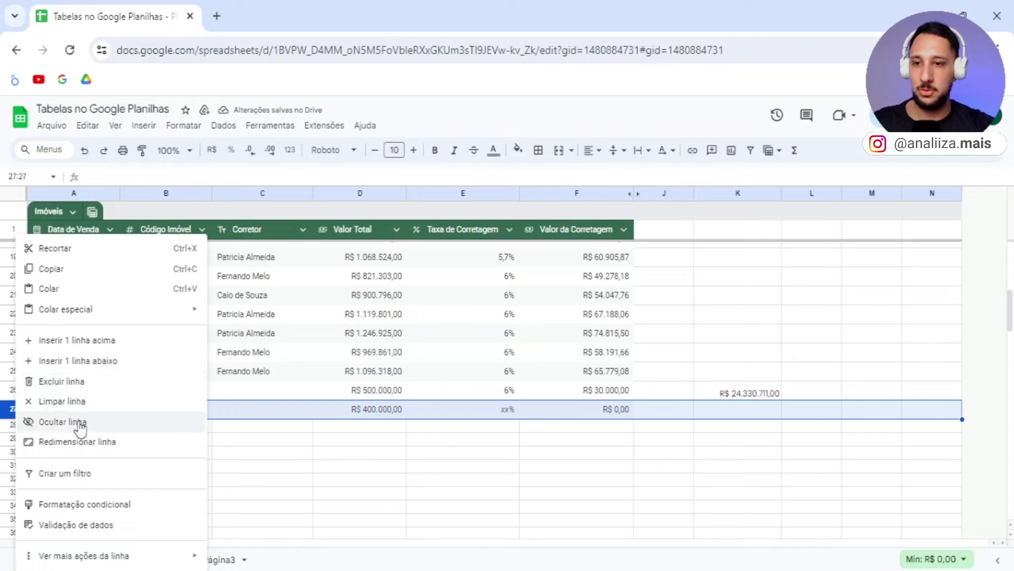
pyautogui.click(331, 452)
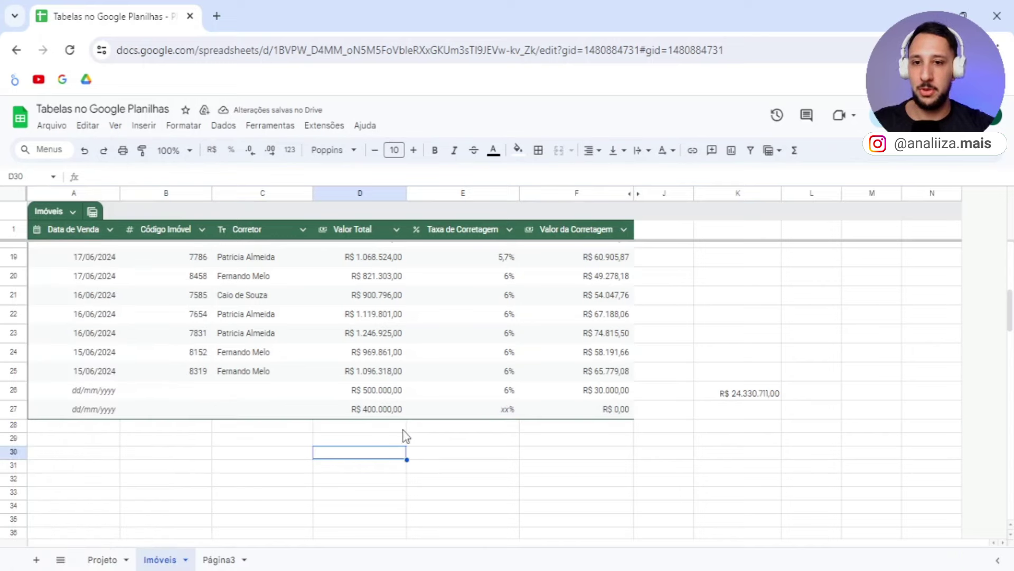
pyautogui.click(381, 426)
pyautogui.write('5')
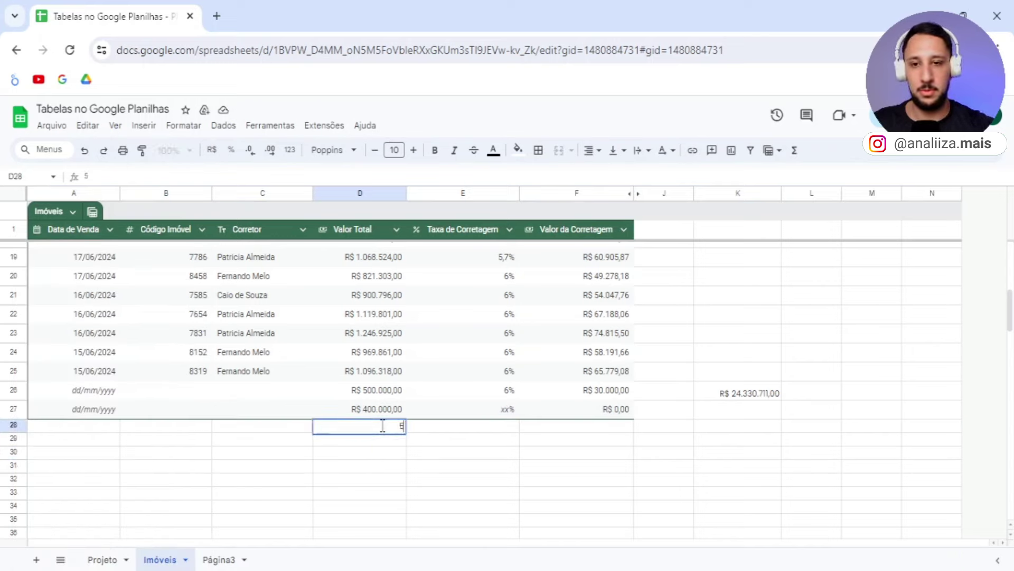
pyautogui.write('00000')
pyautogui.press('Return')
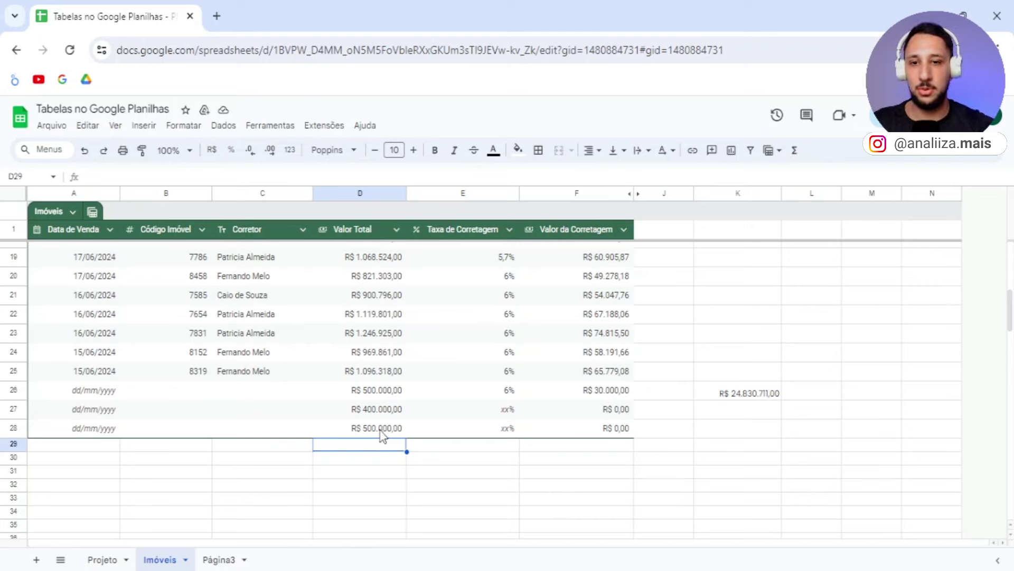
# - Test the K26 total by clearing and restoring D28, then open its formula for editing
pyautogui.click(383, 435)
pyautogui.press('Delete')
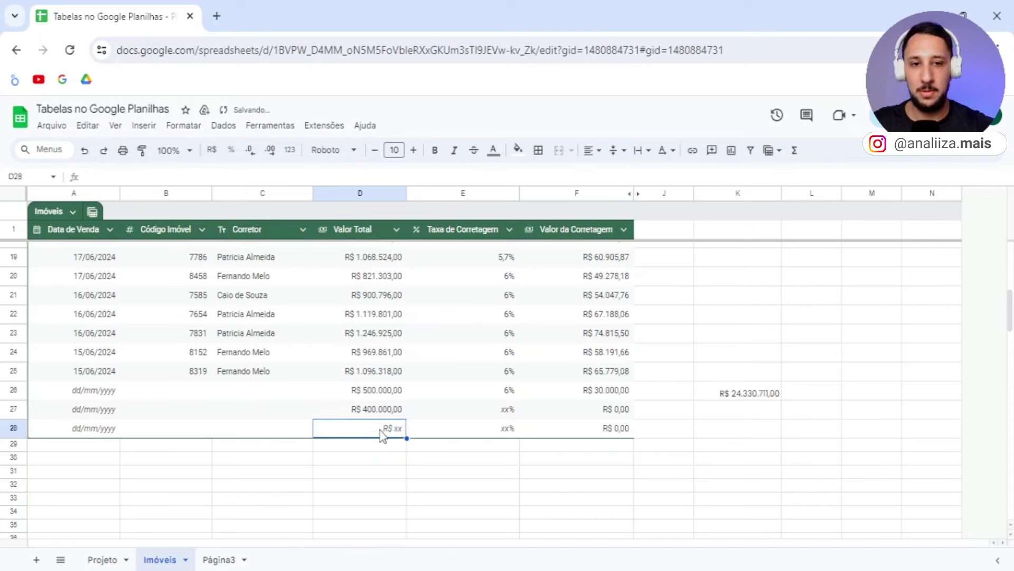
pyautogui.click(748, 394)
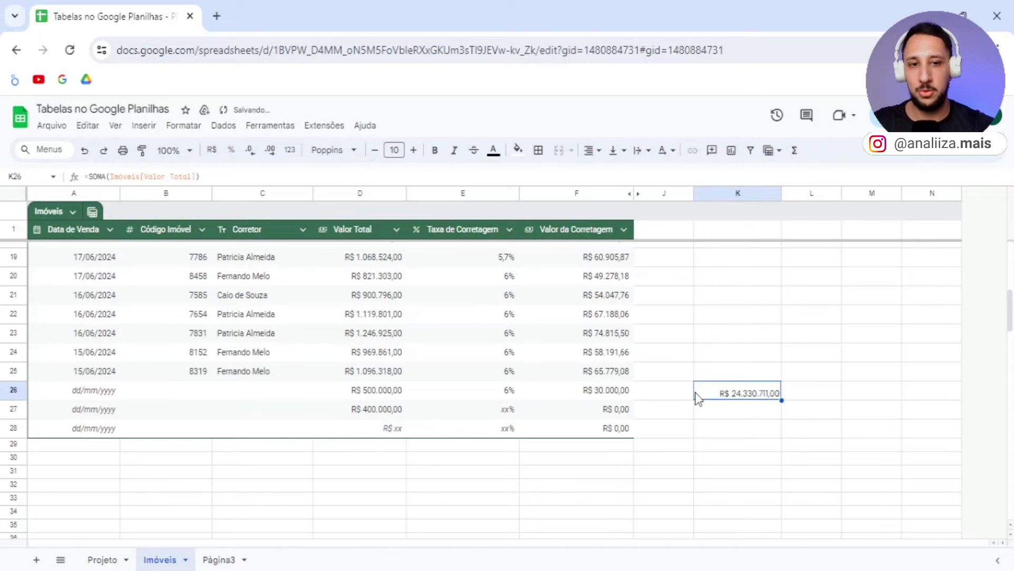
pyautogui.click(360, 434)
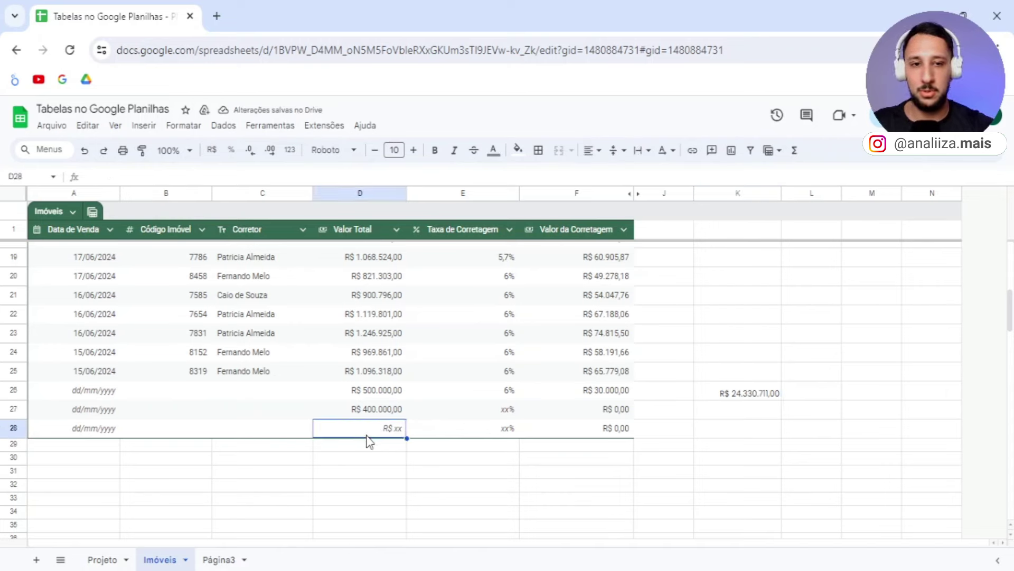
pyautogui.hotkey('ctrl', 'z')
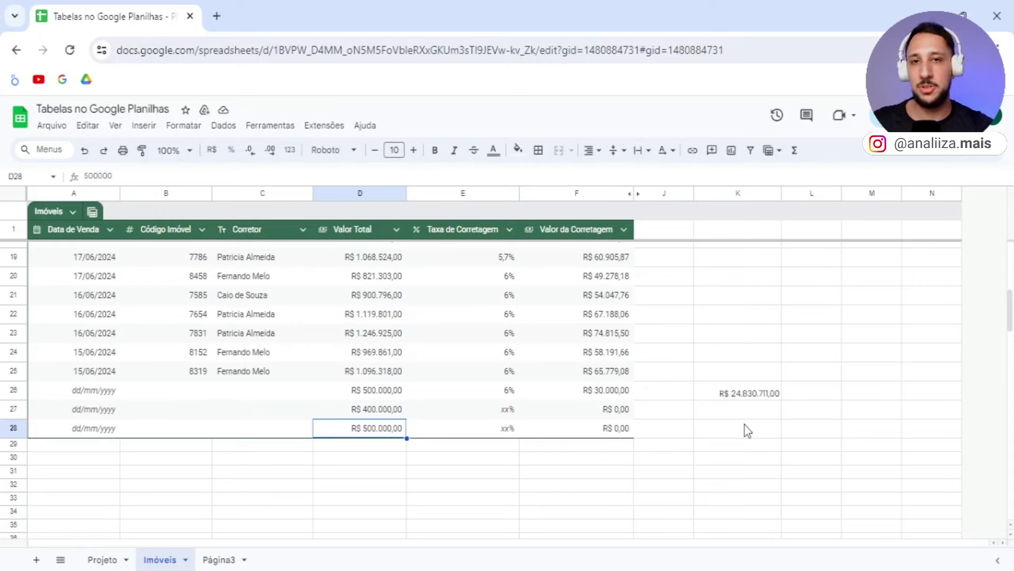
pyautogui.doubleClick(747, 393)
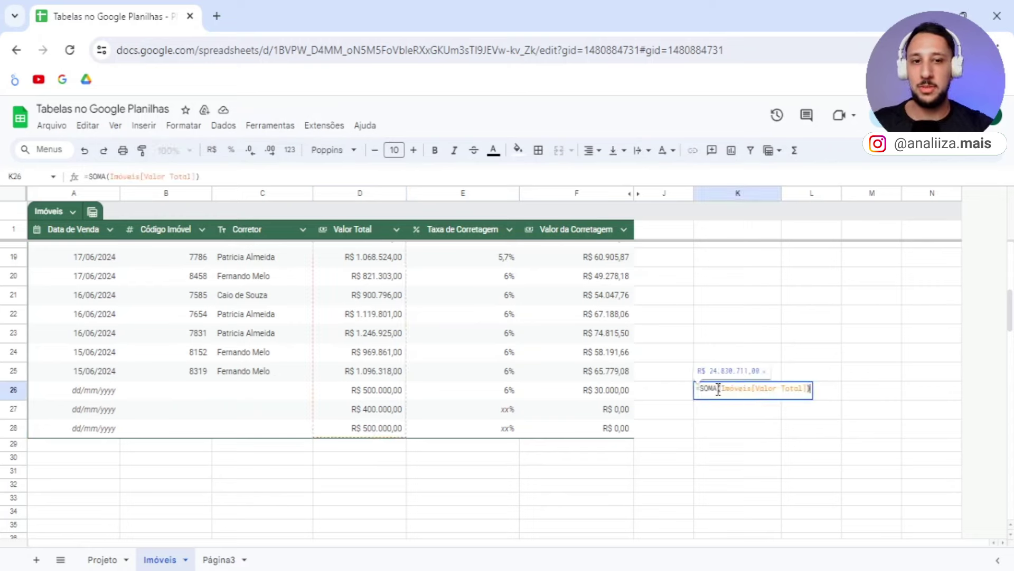
pyautogui.moveTo(721, 389); pyautogui.dragTo(749, 395)
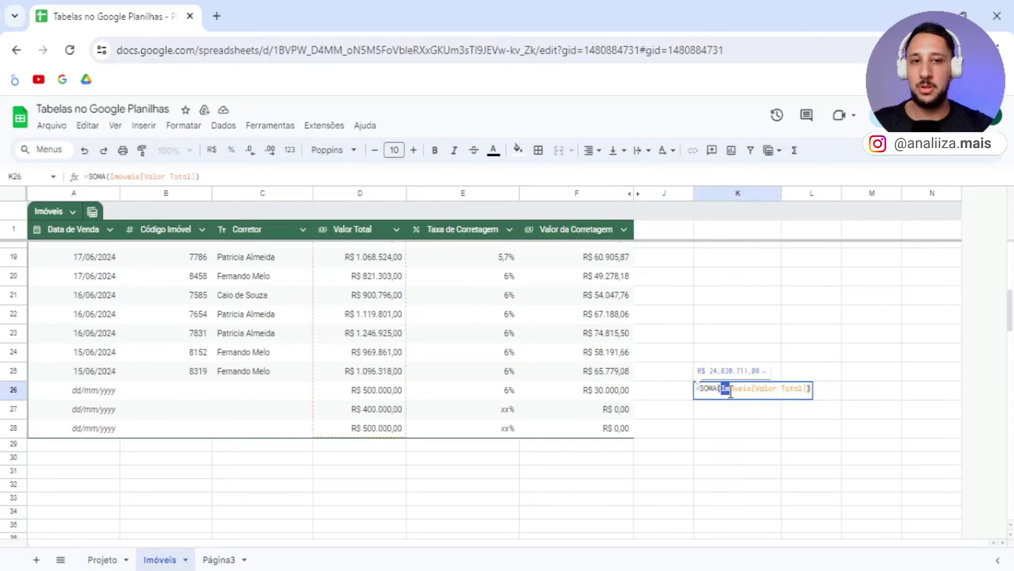
# - Reopen the K26 formula and place the cursor after the SOMA term
pyautogui.click(762, 393)
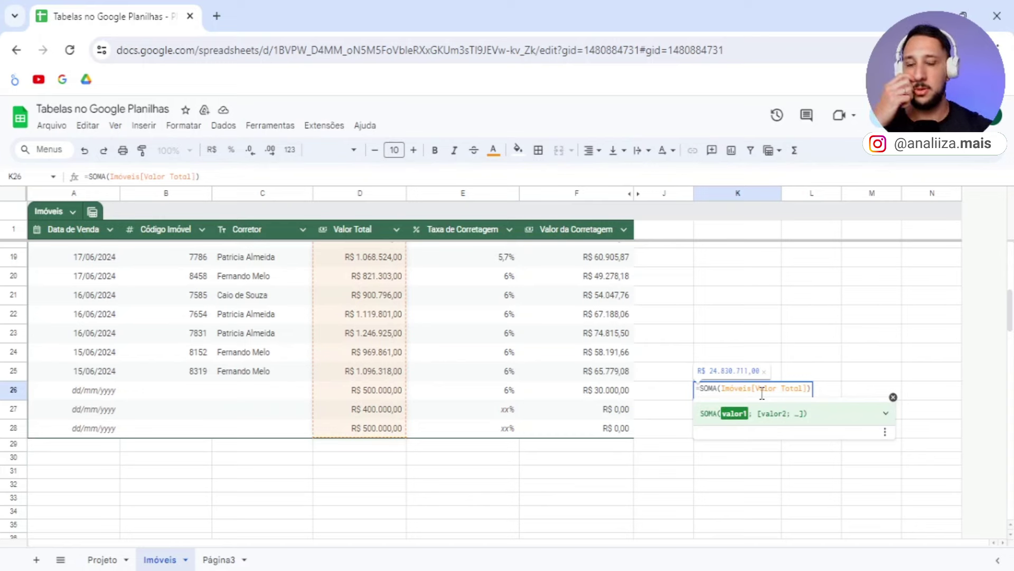
pyautogui.click(738, 444)
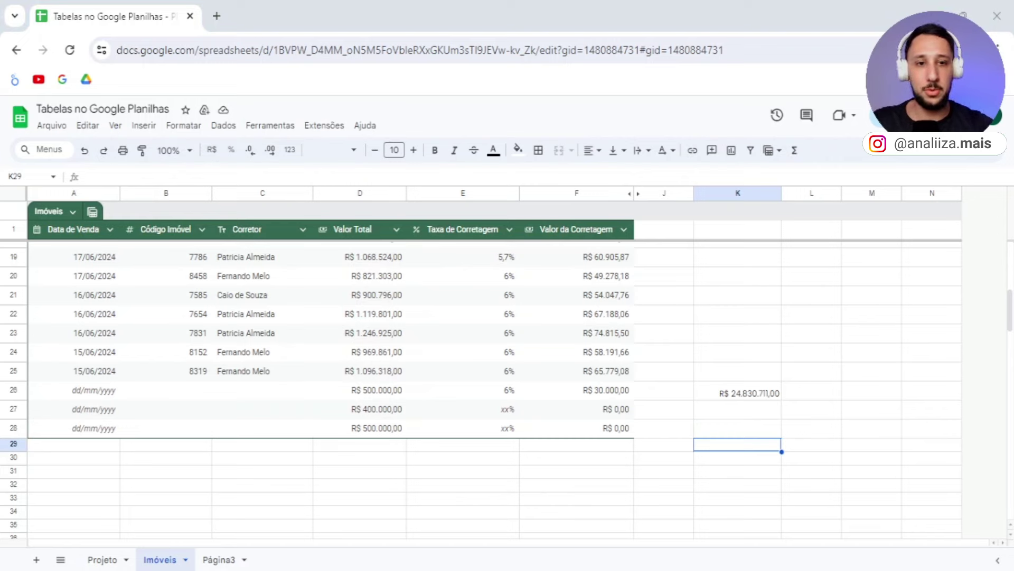
pyautogui.doubleClick(739, 391)
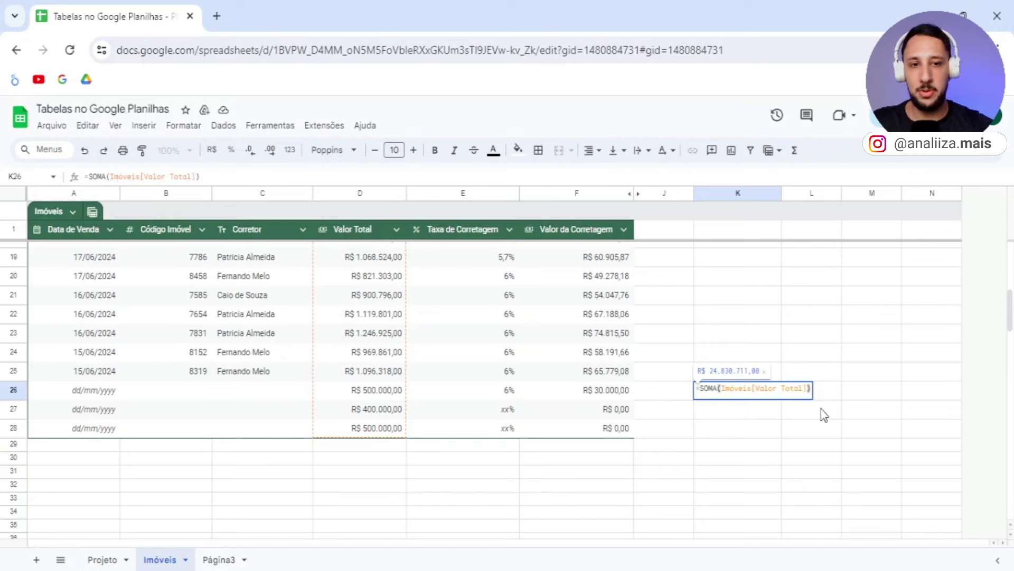
pyautogui.click(809, 390)
pyautogui.press('Right')
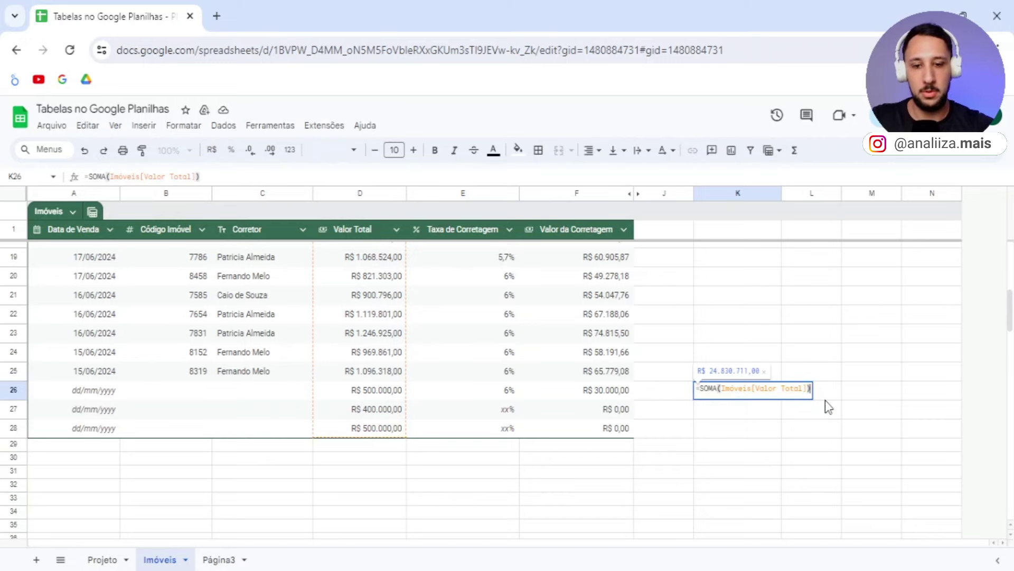
# - Append *MÉDIA(Imóveis[Taxa de Corretagem]) to the formula, giving R$ 1.482.890,06
pyautogui.write('*')
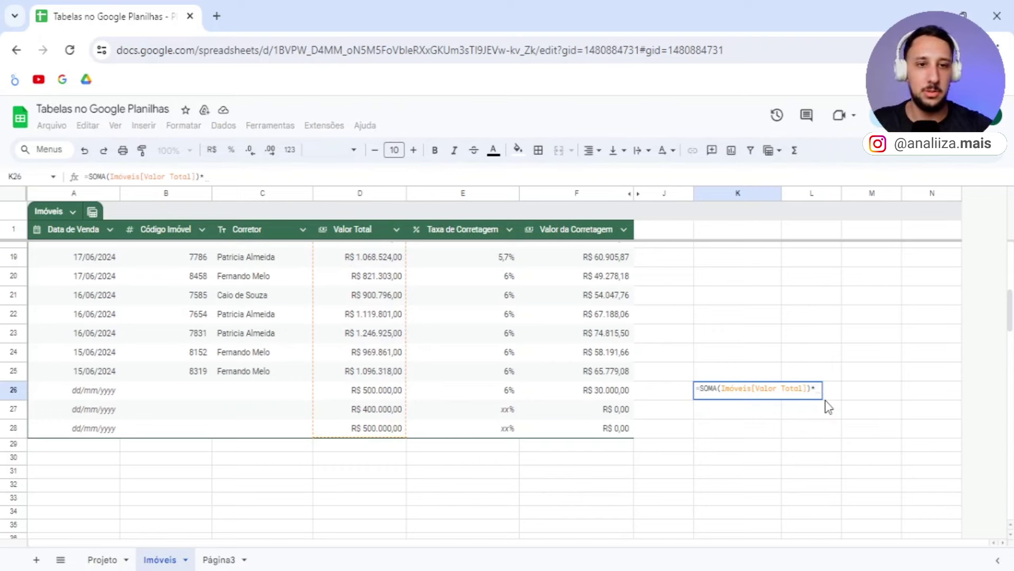
pyautogui.write('AV')
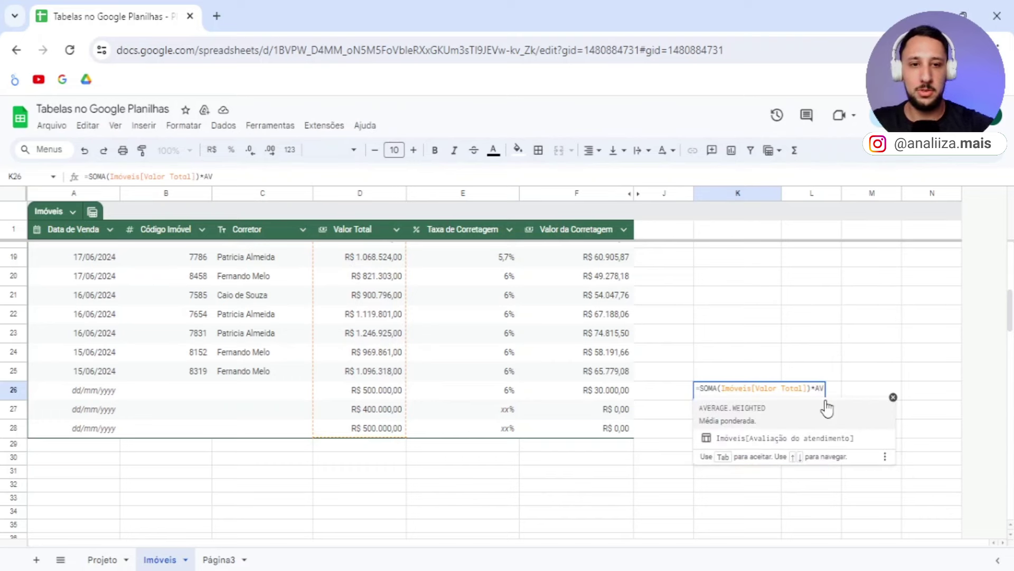
pyautogui.press('BackSpace')
pyautogui.press('BackSpace')
pyautogui.write('ME')
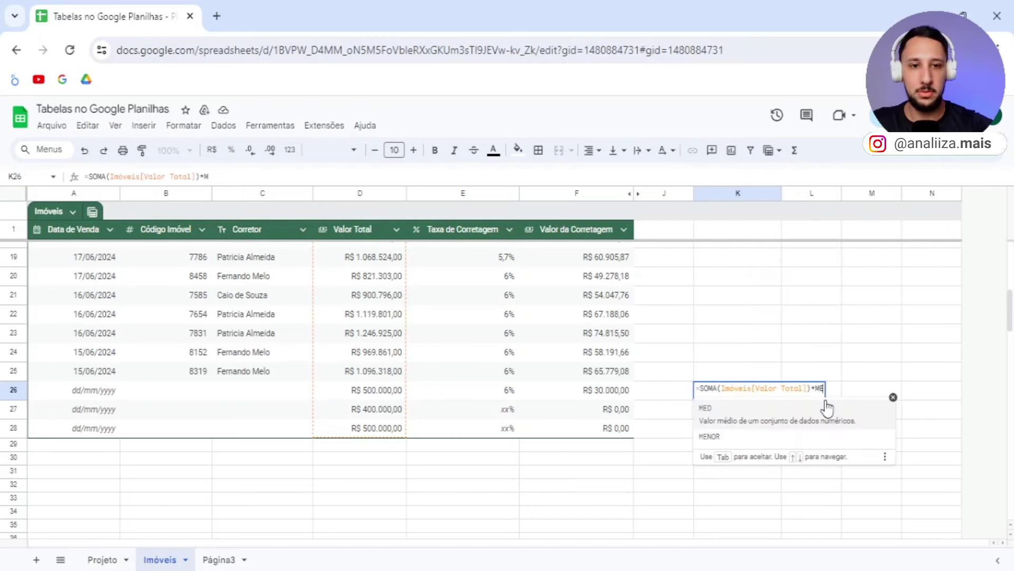
pyautogui.press('BackSpace')
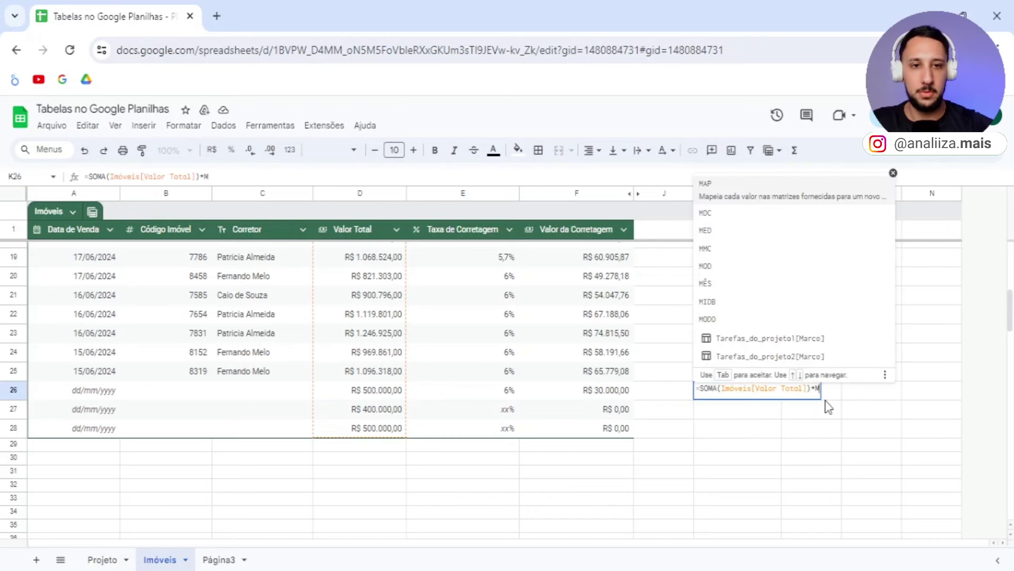
pyautogui.write('ÉDIA')
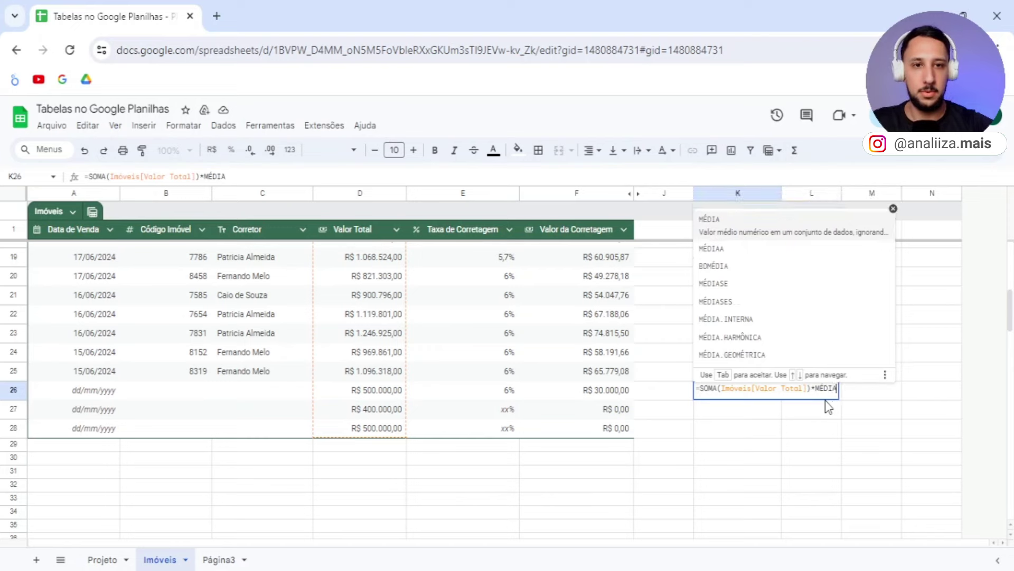
pyautogui.write('(')
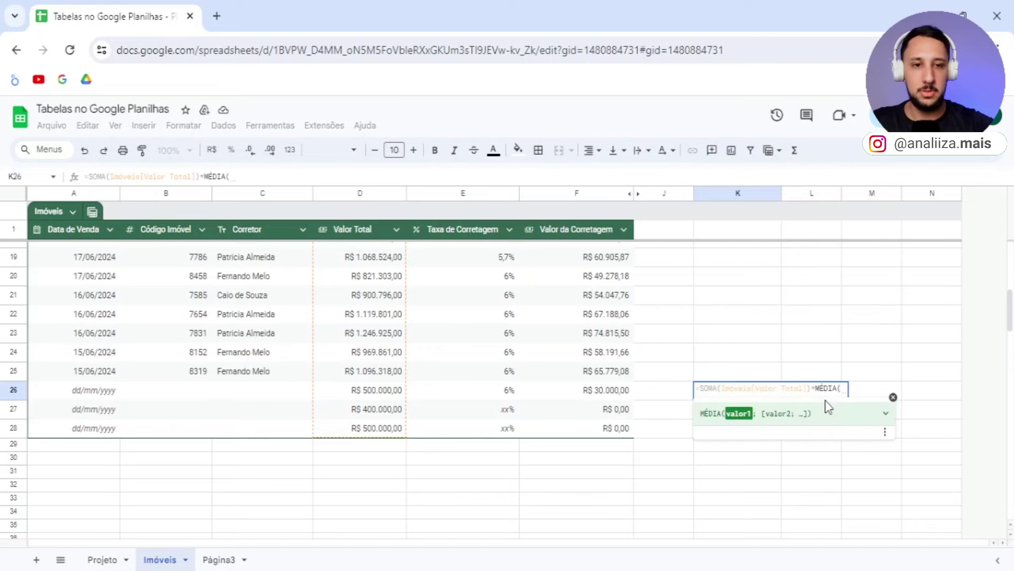
pyautogui.write('im')
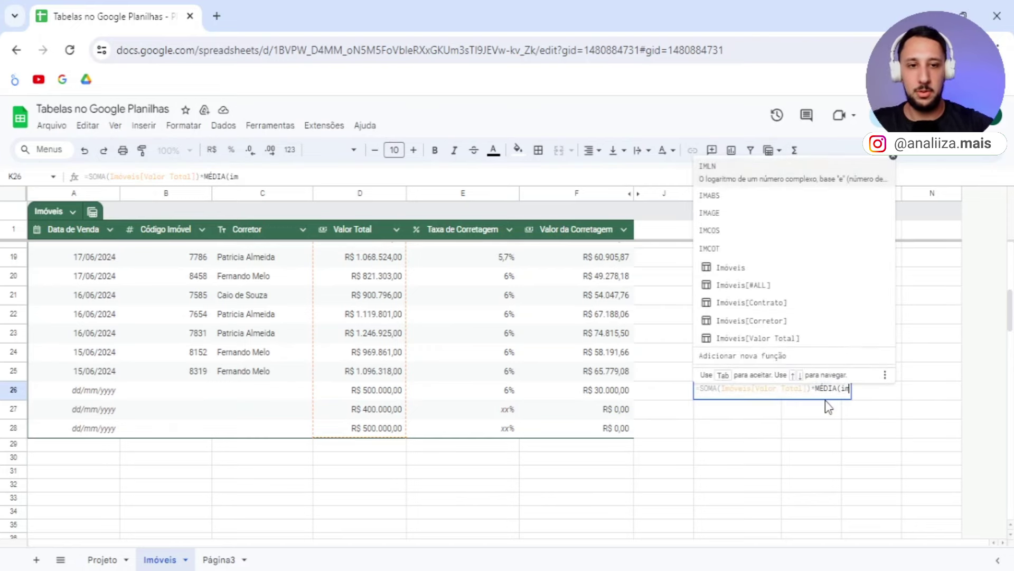
pyautogui.write('p')
pyautogui.press('BackSpace')
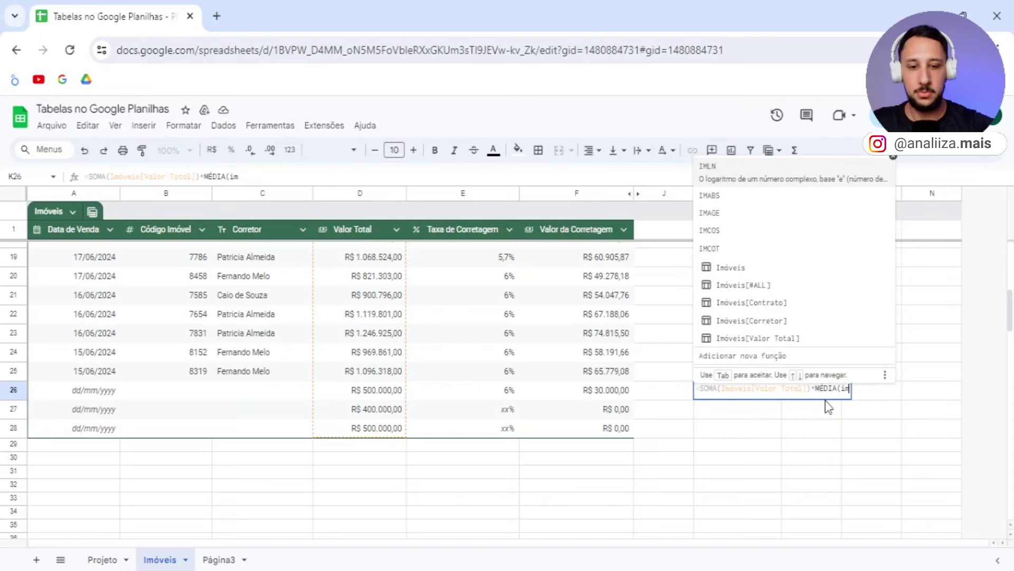
pyautogui.write('ó')
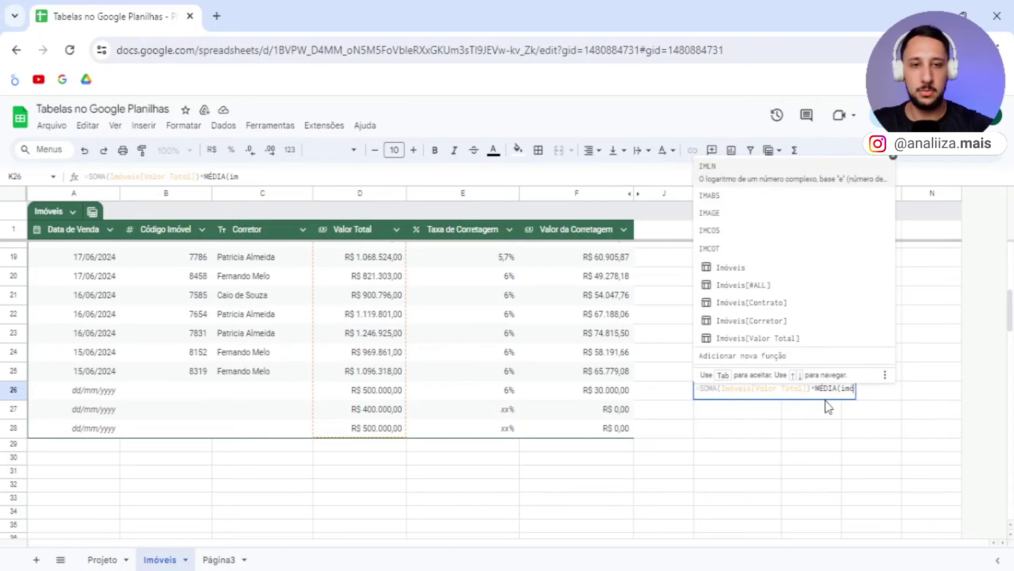
pyautogui.write('veis')
pyautogui.press('BackSpace')
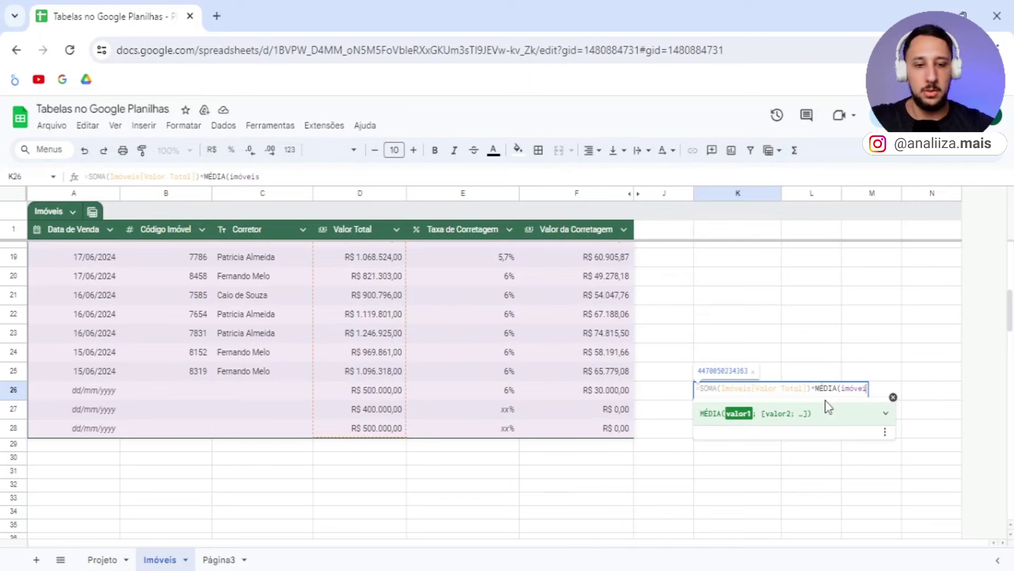
pyautogui.click(796, 345)
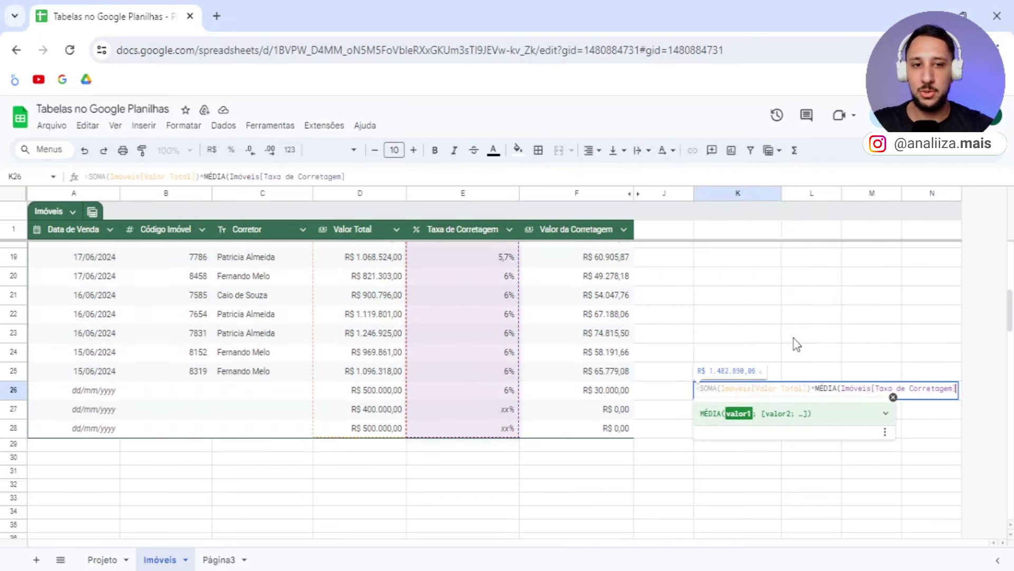
pyautogui.write(')')
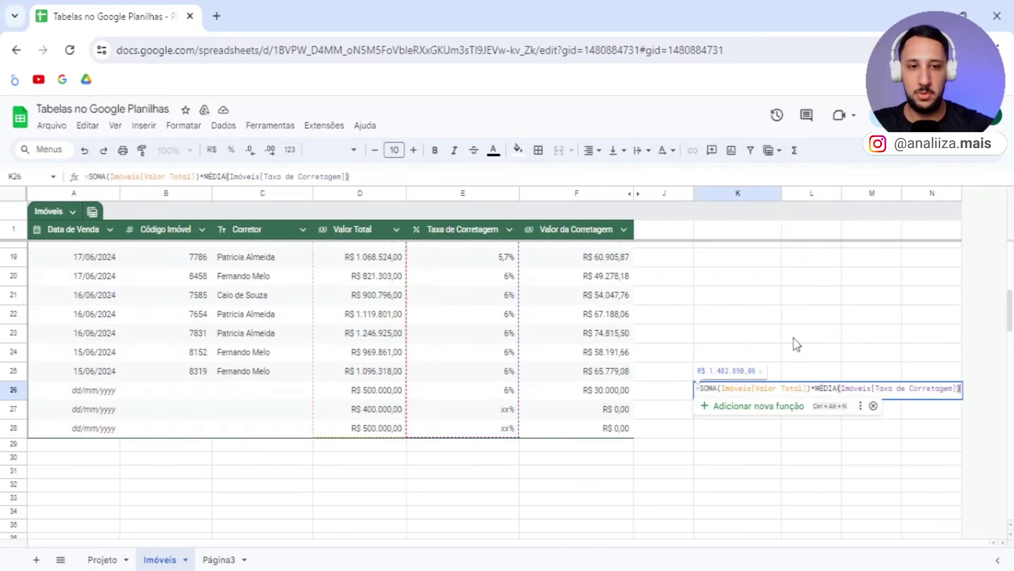
pyautogui.press('Return')
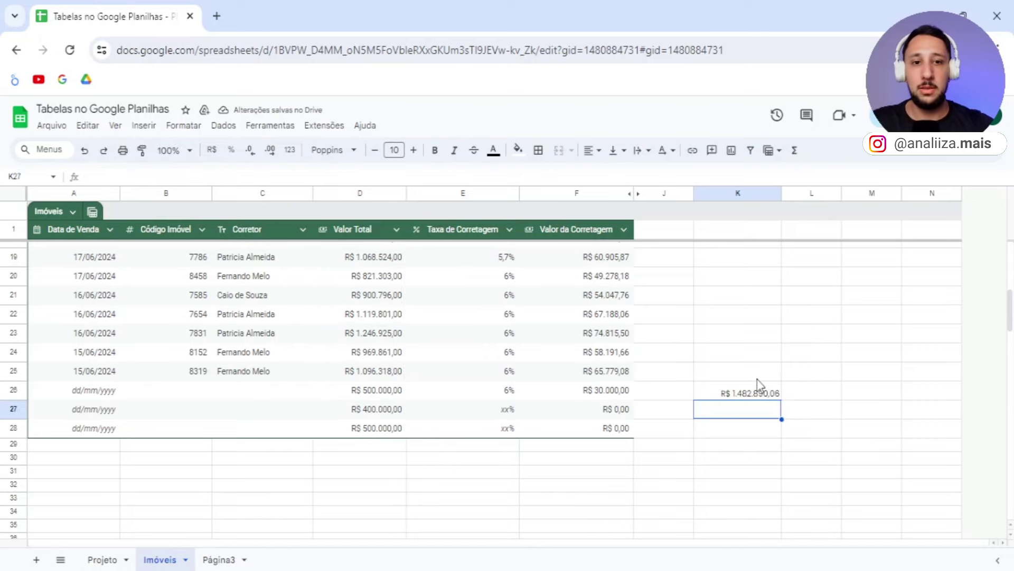
pyautogui.scroll(5, 756, 307)
pyautogui.scroll(-2, 754, 312)
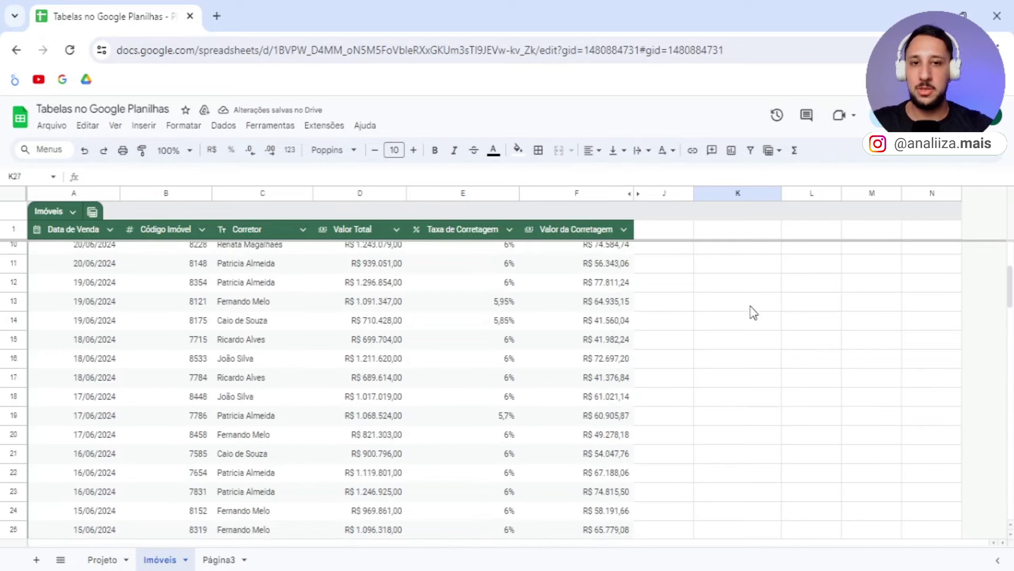
pyautogui.scroll(-2, 754, 312)
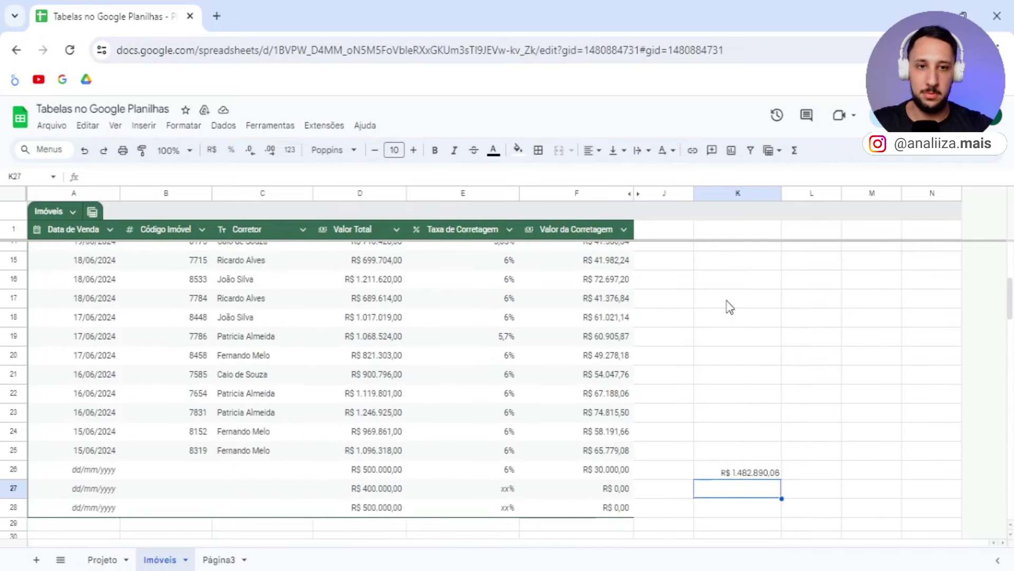
pyautogui.click(728, 299)
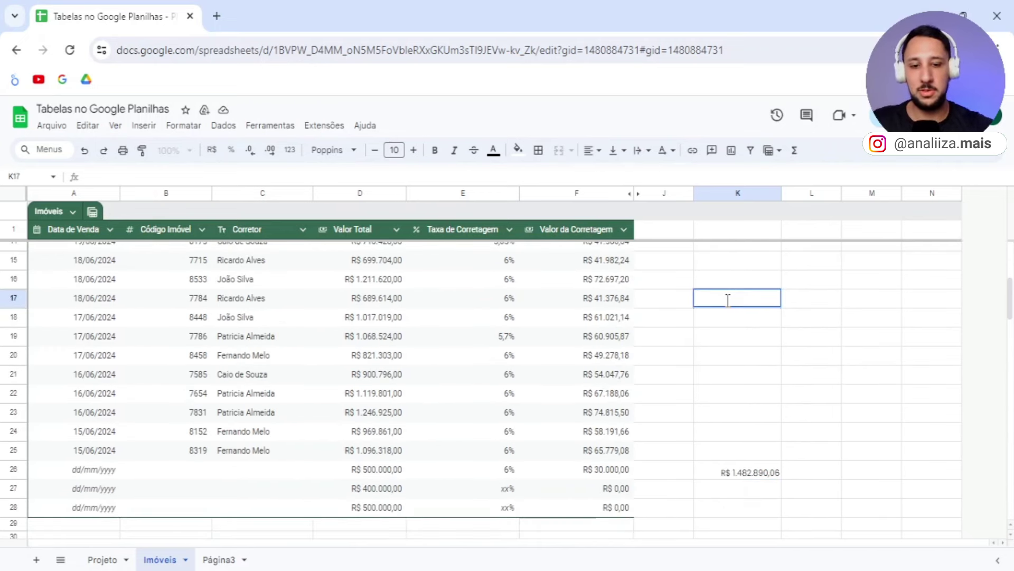
pyautogui.write('=qur')
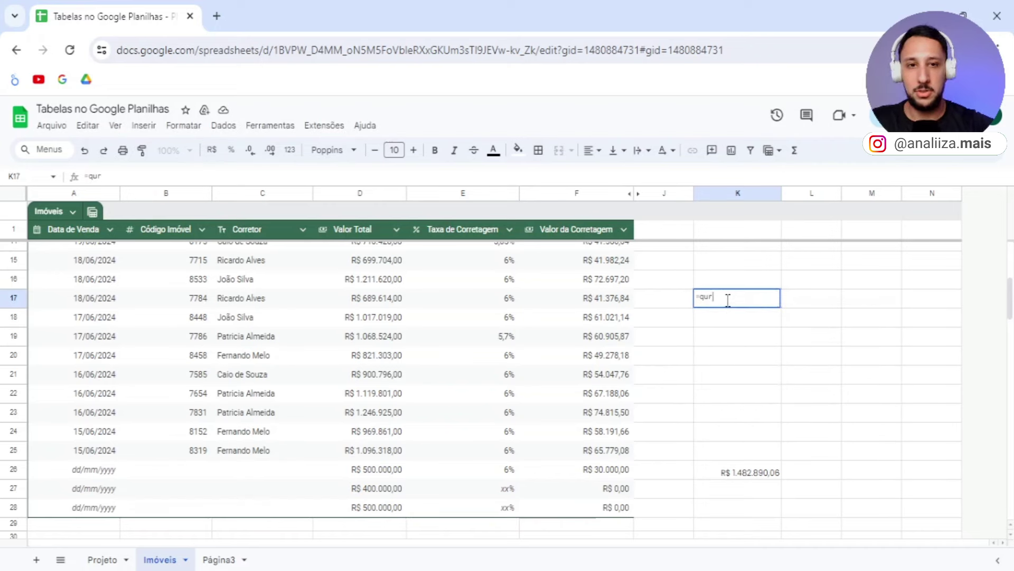
pyautogui.press('BackSpace')
pyautogui.write('ery(')
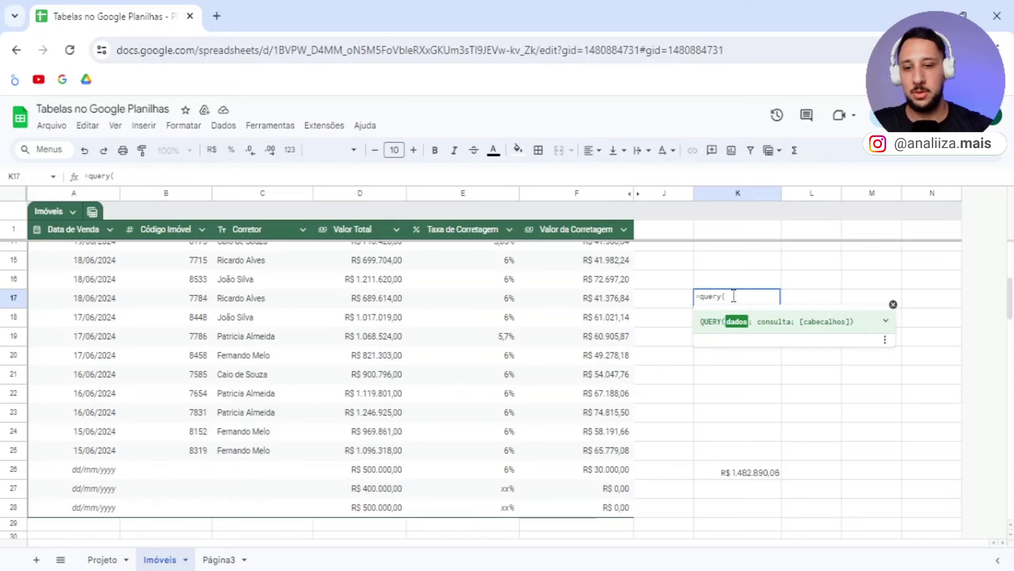
pyautogui.write('im')
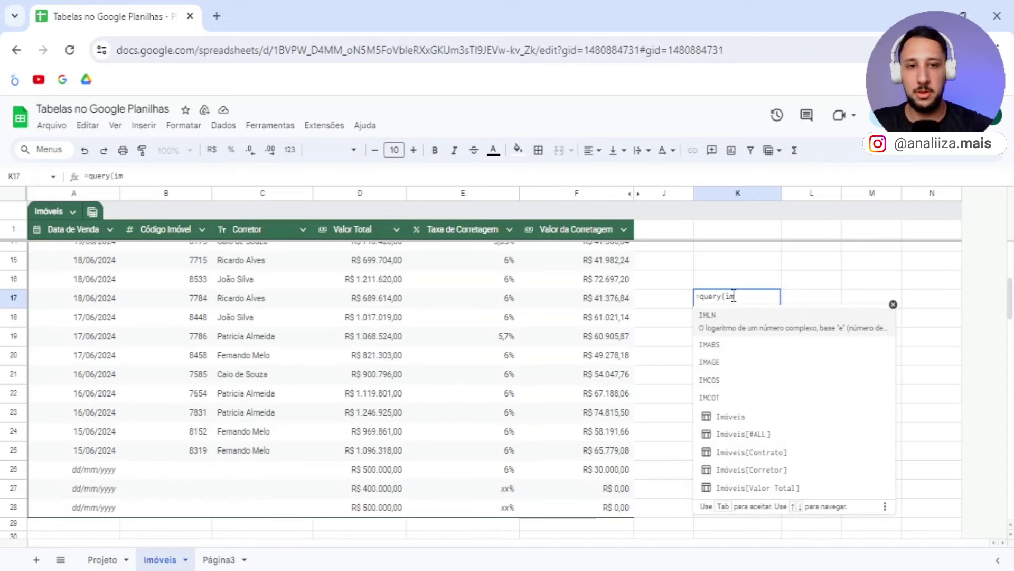
pyautogui.write('ó')
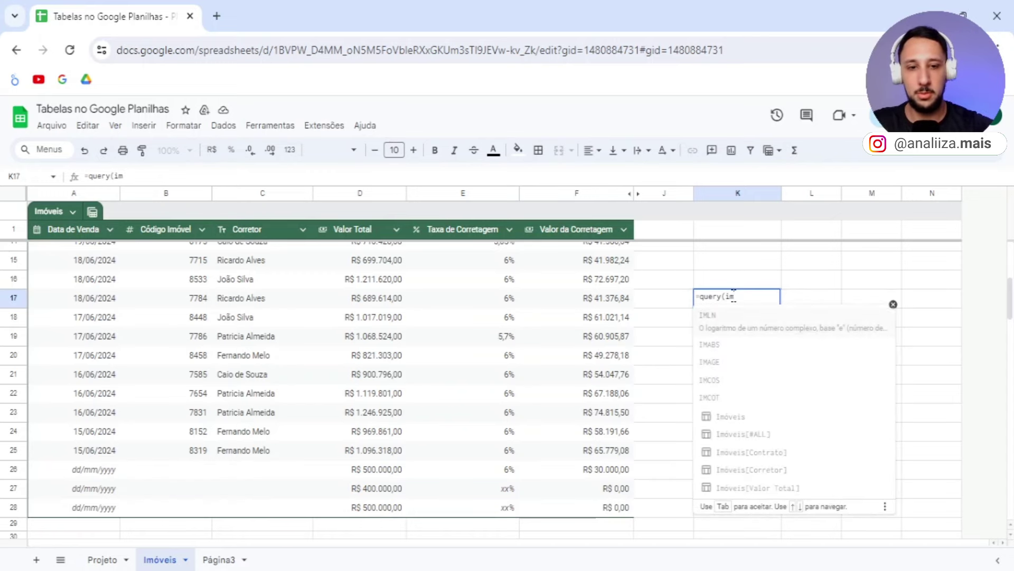
pyautogui.write('ve')
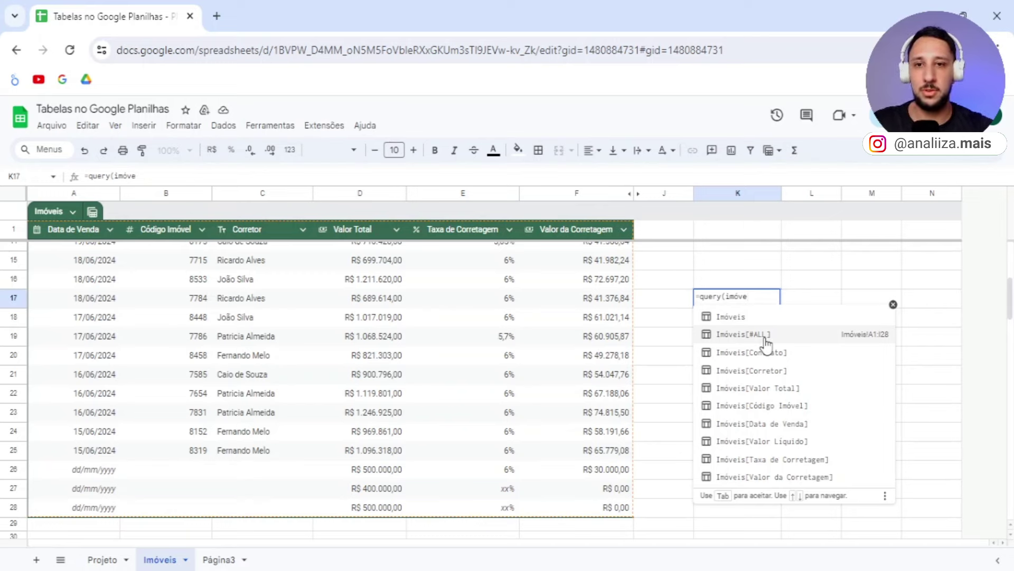
pyautogui.click(766, 338)
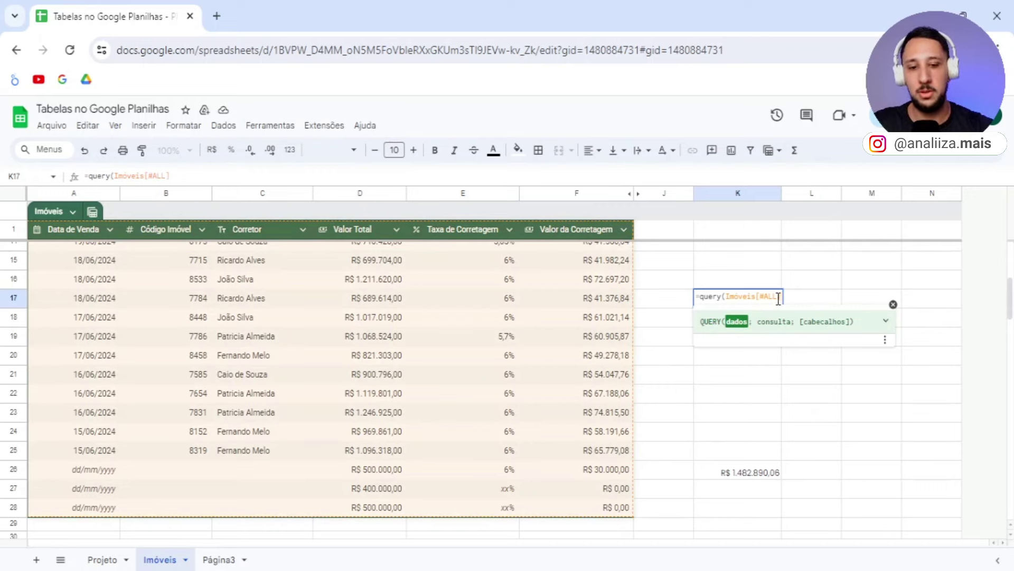
pyautogui.write(';')
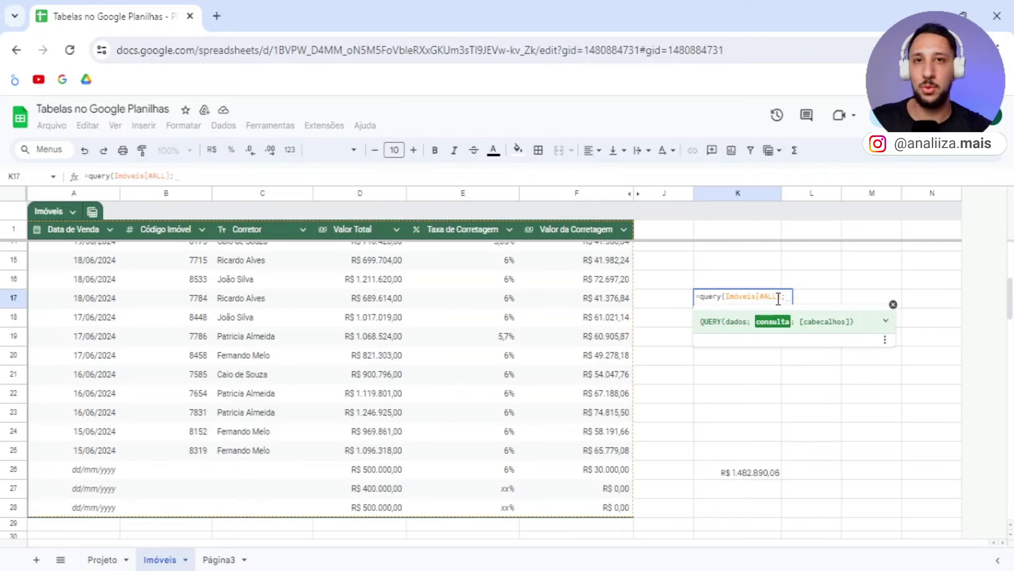
pyautogui.press('Escape')
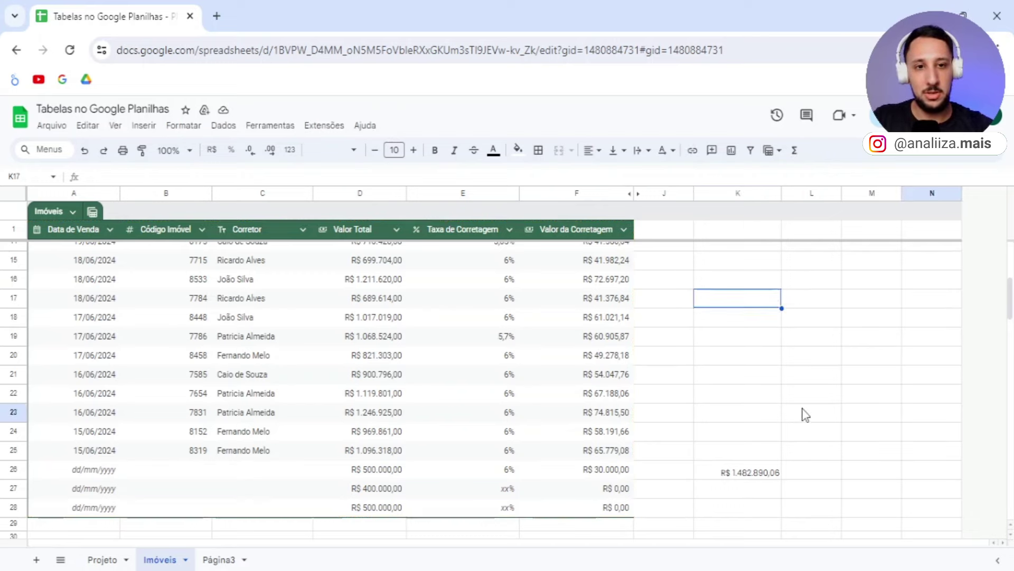
# - On the Projeto sheet, group the task table by Prioridade, then discard that grouping
pyautogui.click(100, 560)
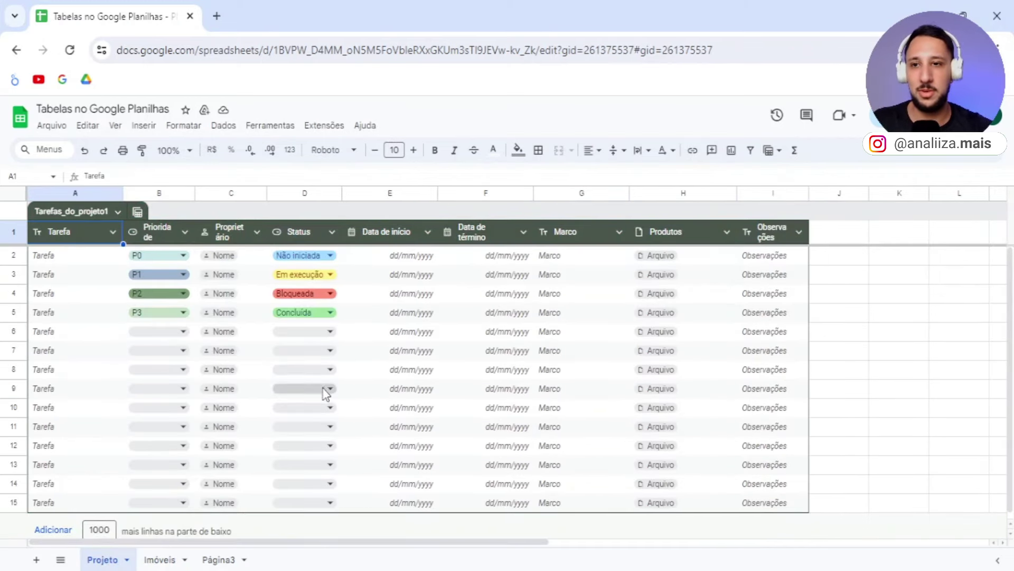
pyautogui.click(184, 232)
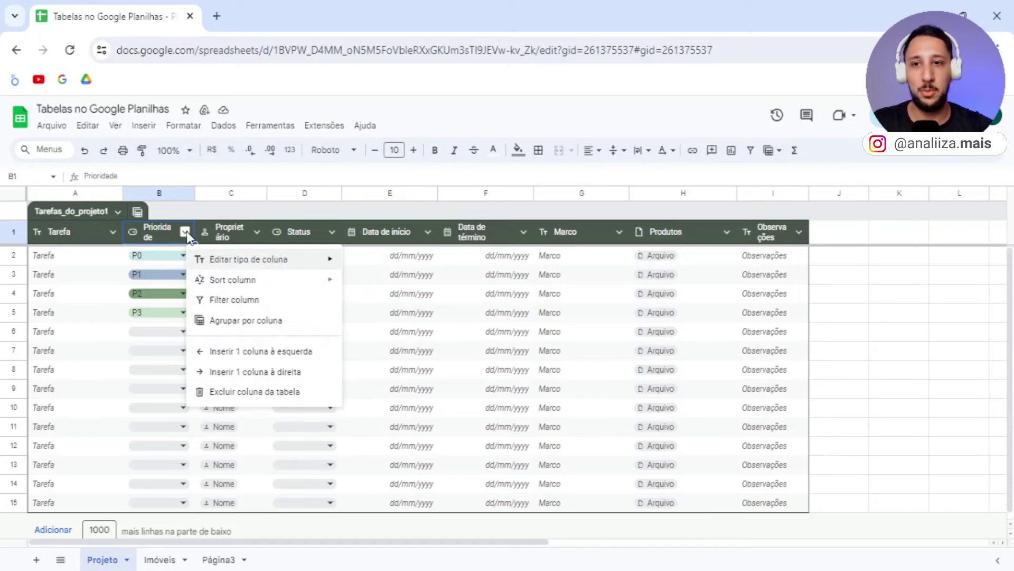
pyautogui.click(240, 323)
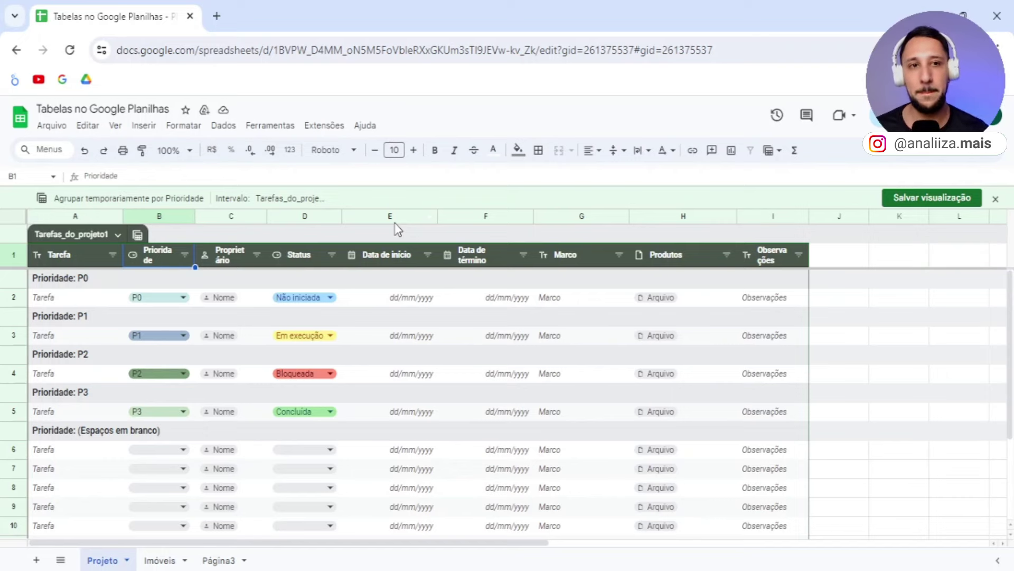
pyautogui.click(995, 199)
pyautogui.click(508, 423)
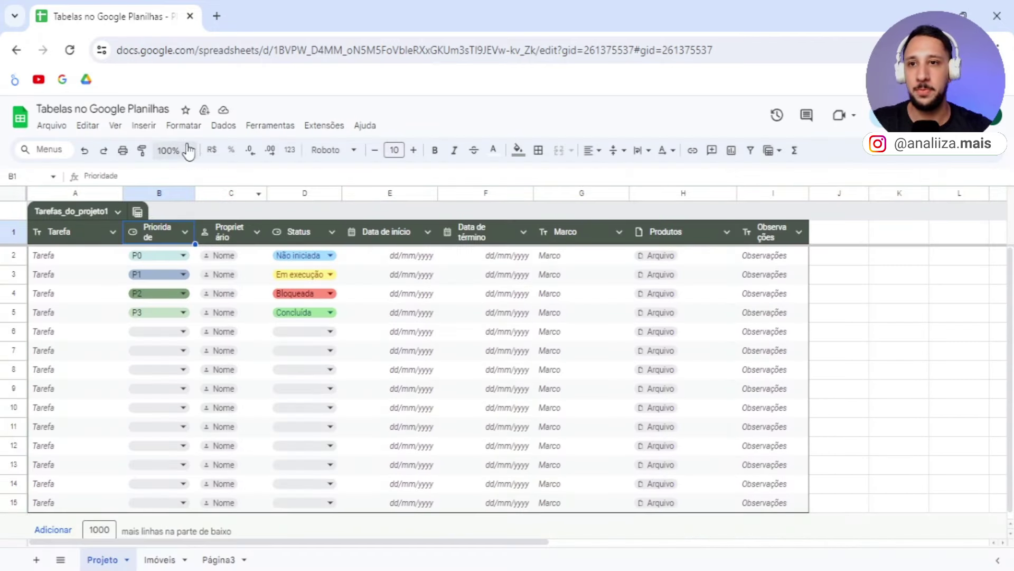
# - Browse Inserir > Tabelas templates and insert Candidatos ao recrutamento from the Recrutamento category
pyautogui.click(157, 132)
pyautogui.click(176, 240)
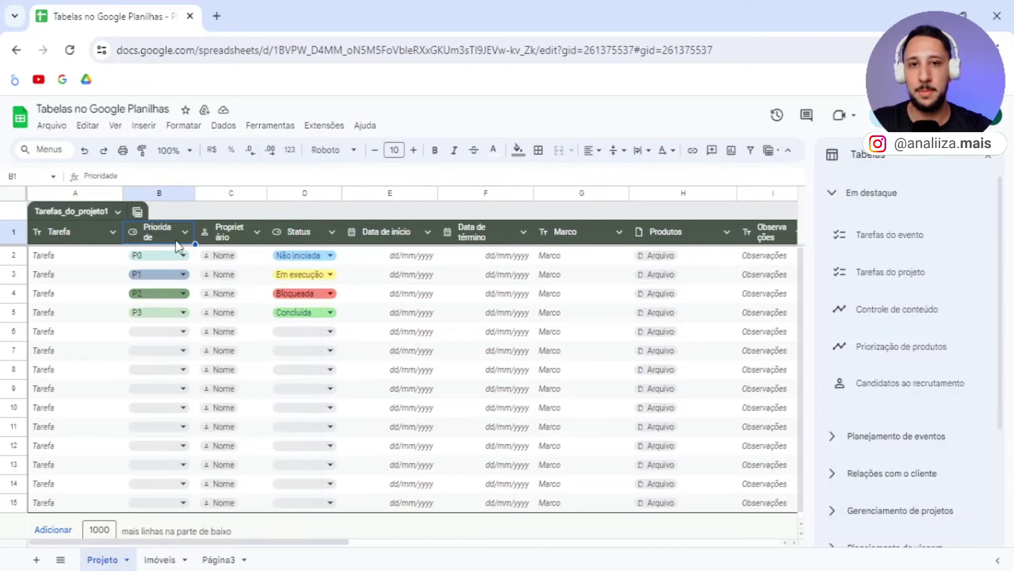
pyautogui.scroll(-2, 908, 285)
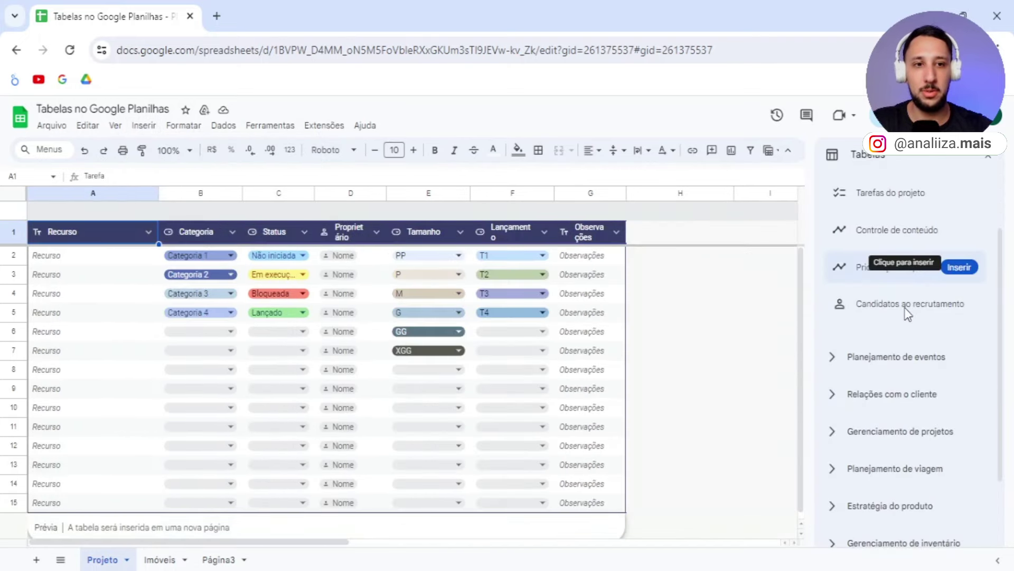
pyautogui.scroll(-2, 904, 317)
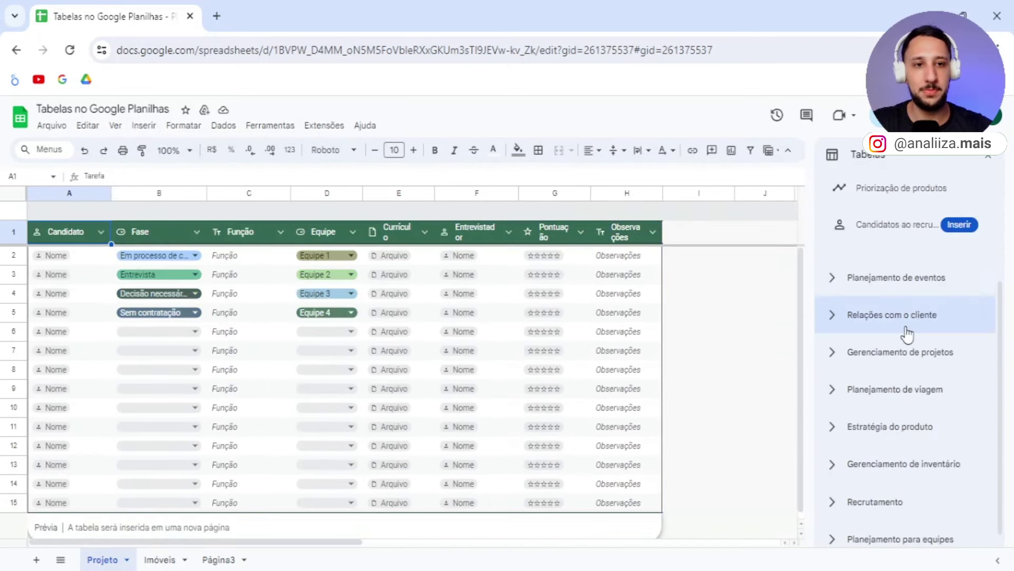
pyautogui.click(840, 354)
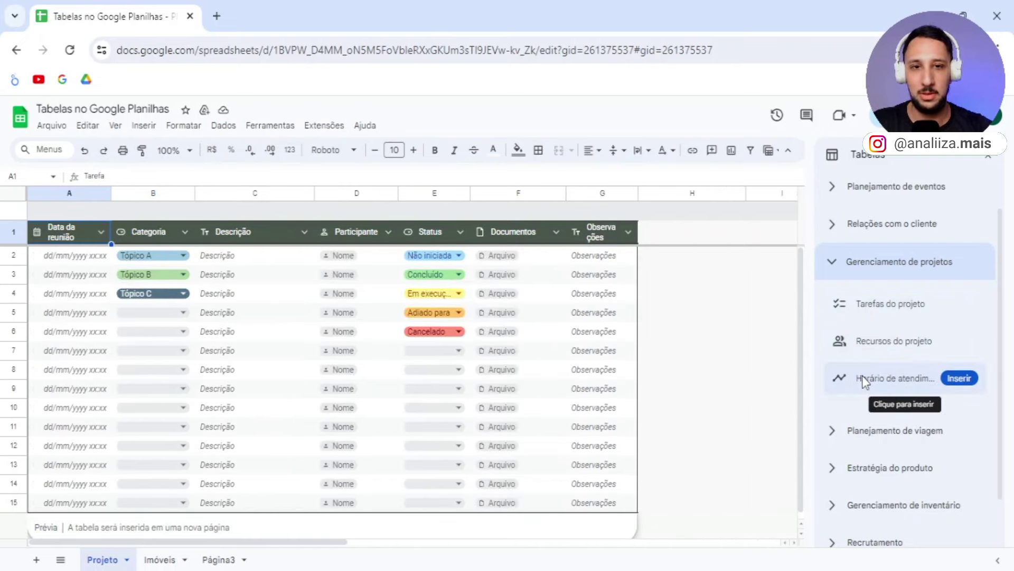
pyautogui.click(837, 429)
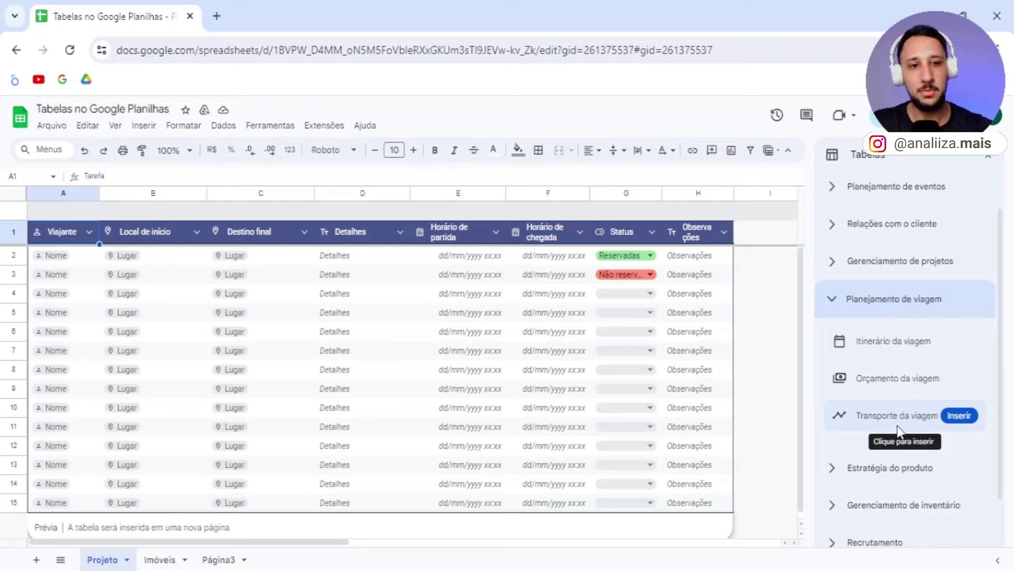
pyautogui.click(828, 468)
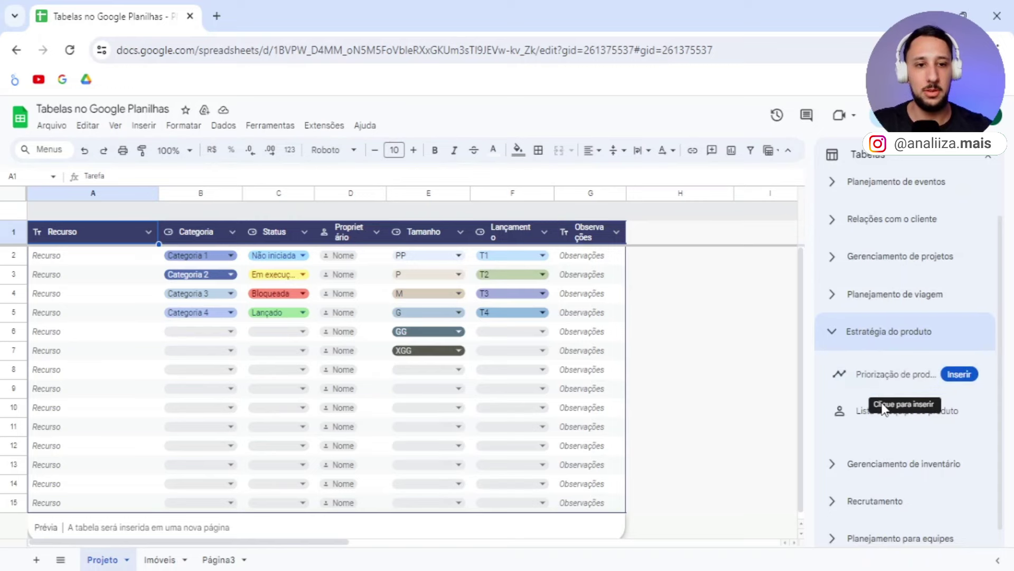
pyautogui.scroll(-1, 837, 481)
pyautogui.click(838, 468)
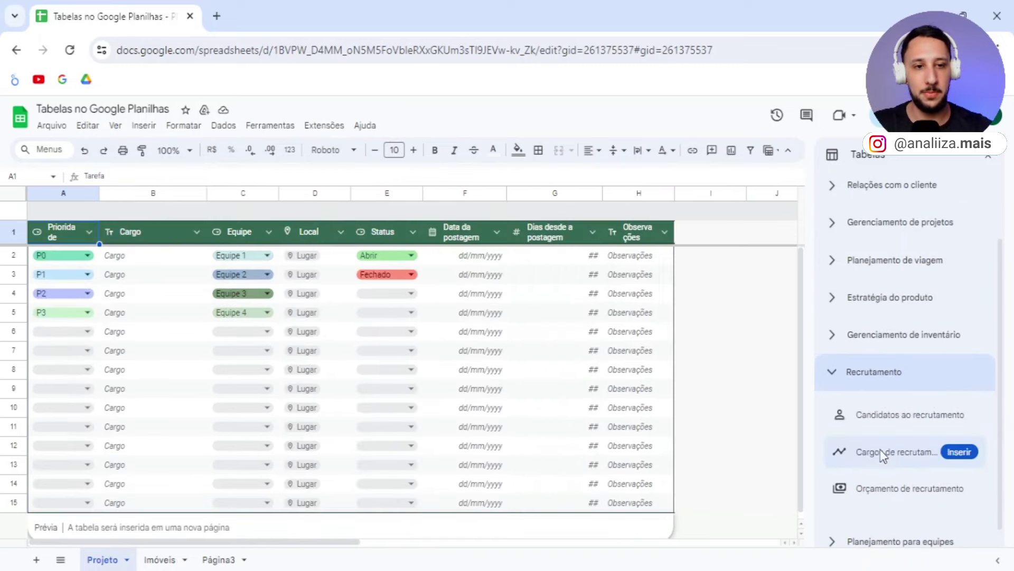
pyautogui.moveTo(895, 415)
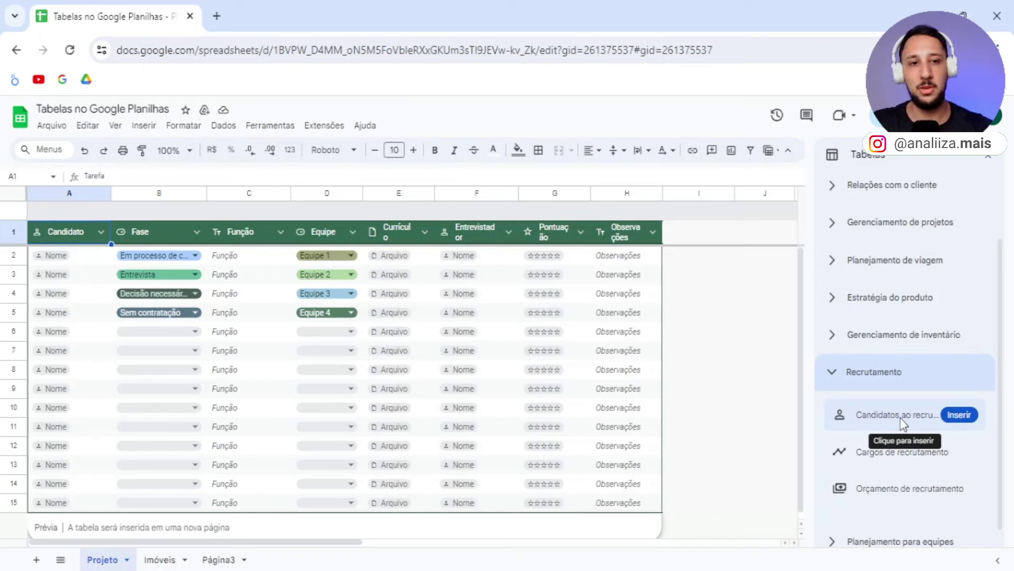
pyautogui.click(904, 423)
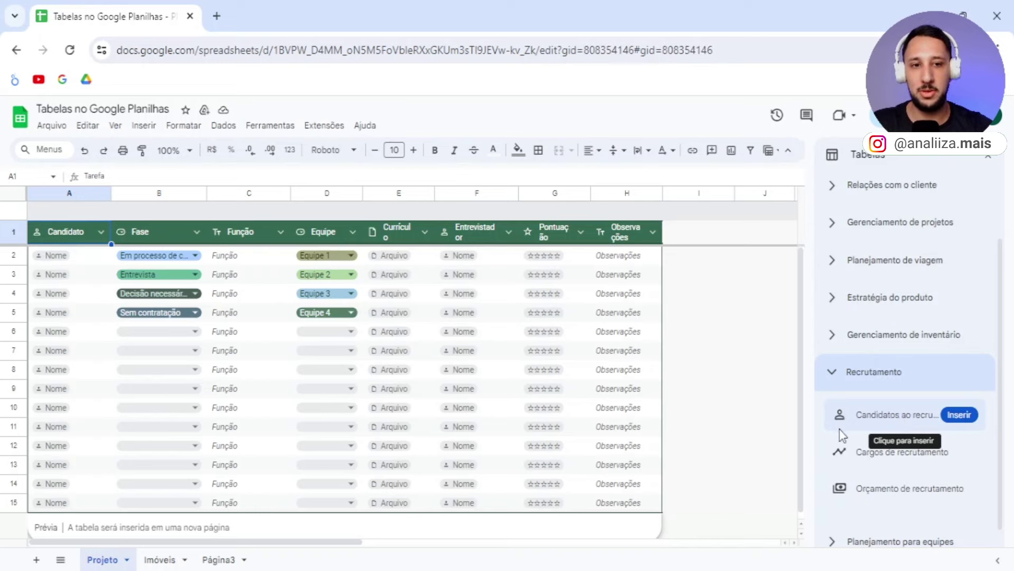
# - Close the suggestion list and column-type tip covering the Página4 recruitment candidates table
pyautogui.click(68, 256)
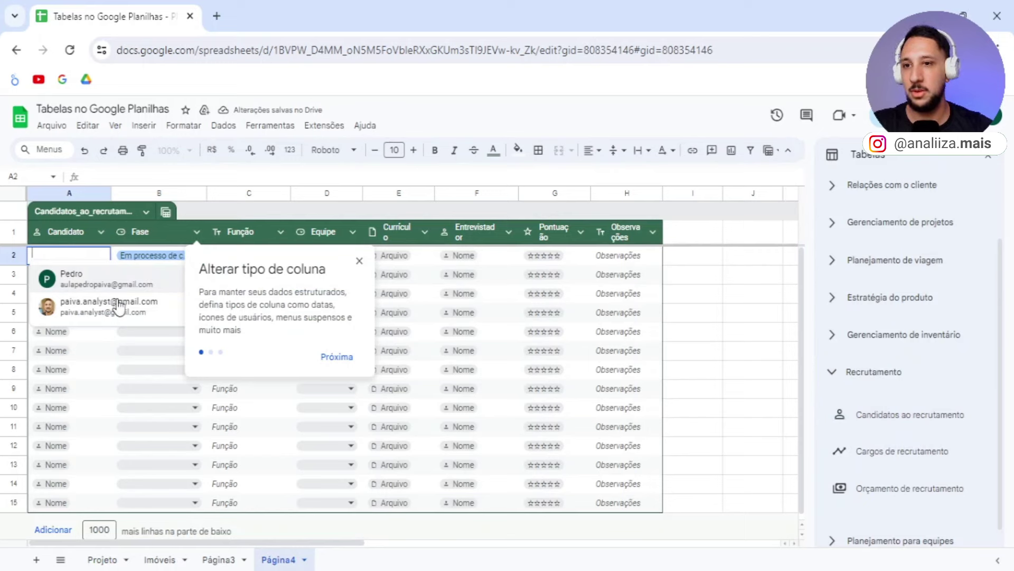
pyautogui.click(359, 261)
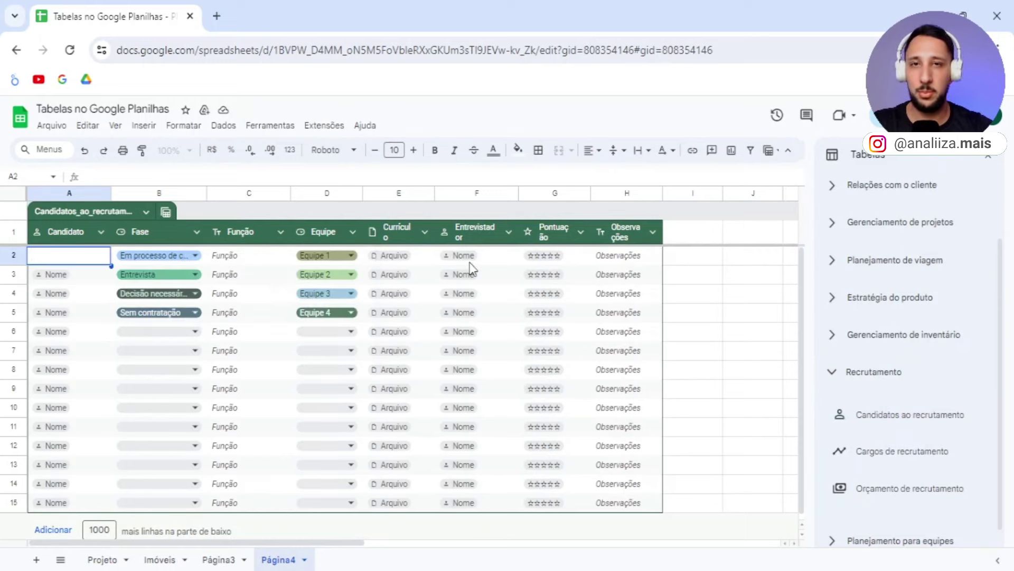